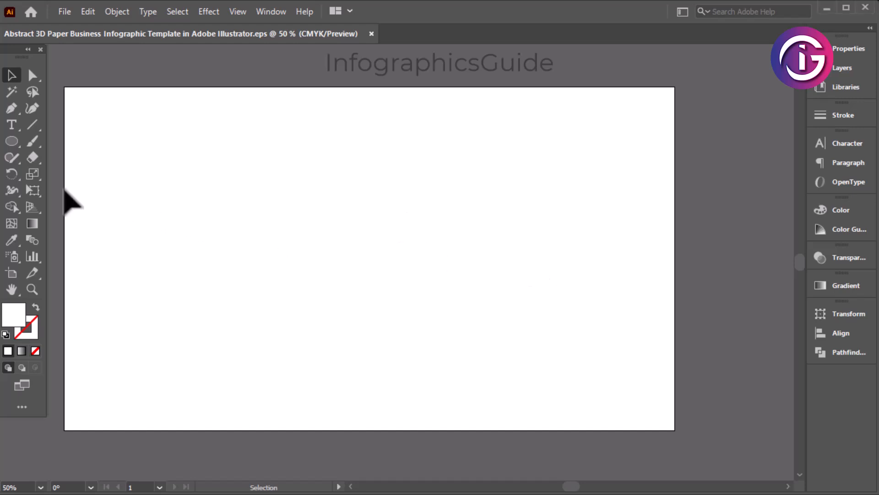
Draw a circle near the upper middle of the artboard and cut out its right anchor point to leave a half-circle.
{"action": "left_click", "coordinate": [13, 141]}
{"action": "left_click_drag", "start_coordinate": [270, 110], "coordinate": [357, 221]}
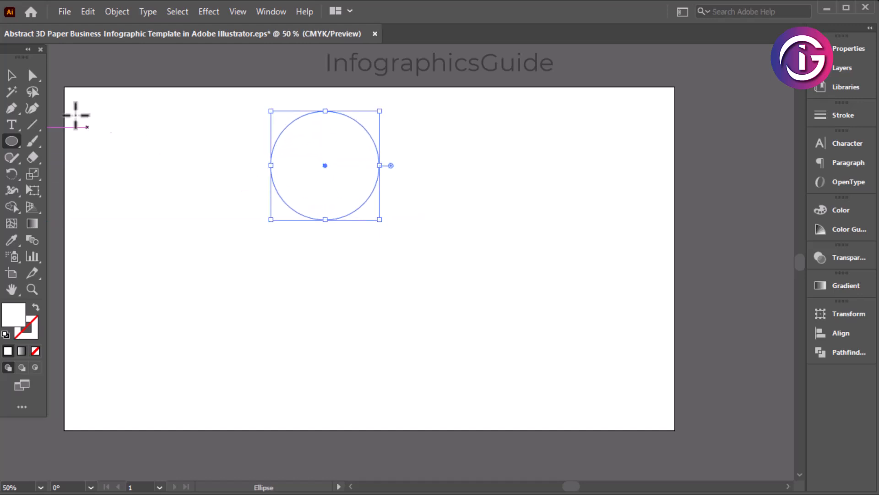
{"action": "left_click", "coordinate": [32, 75]}
{"action": "left_click", "coordinate": [379, 165]}
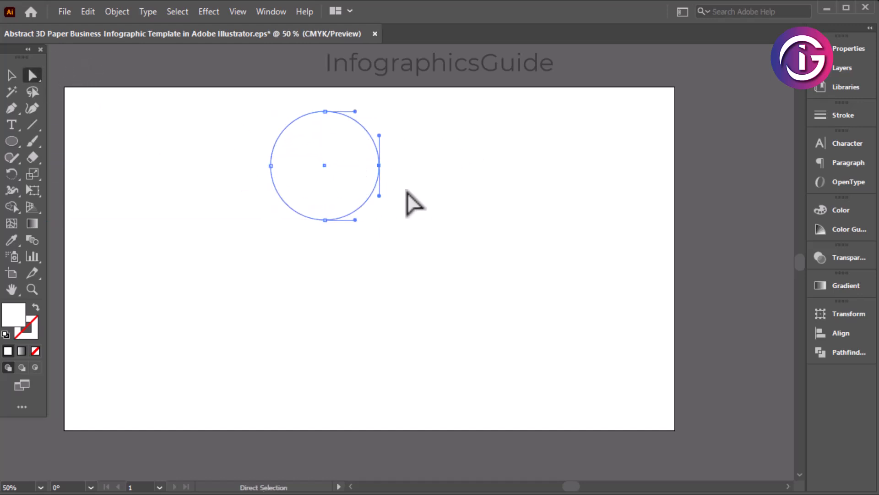
{"action": "left_click", "coordinate": [87, 13]}
{"action": "left_click", "coordinate": [112, 65]}
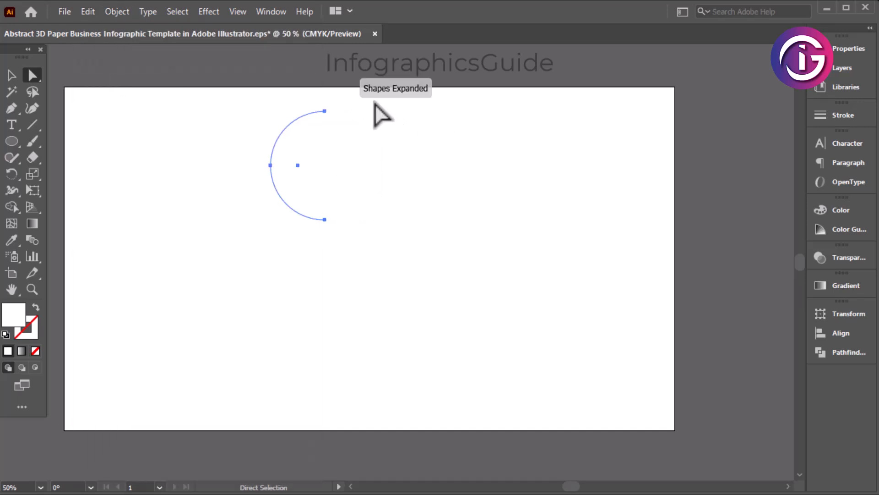
Join the open ends of the half-circle path to close it with a straight edge, and deselect it.
{"action": "right_click", "coordinate": [324, 113]}
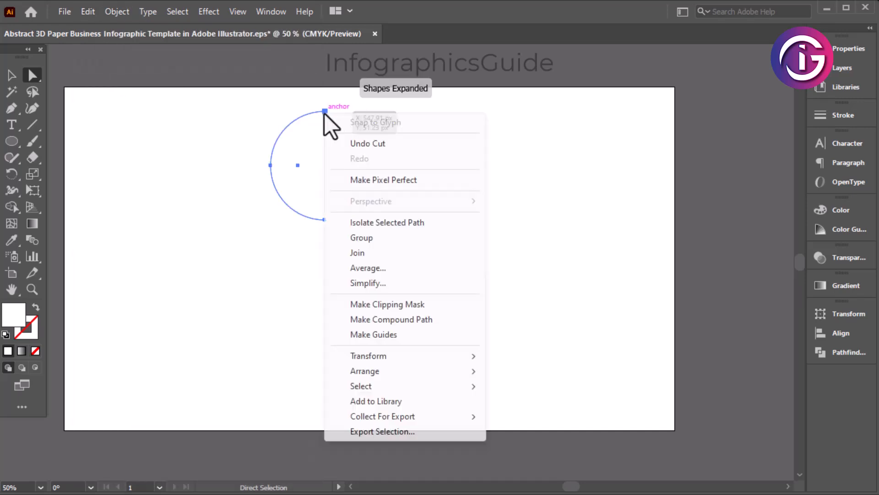
{"action": "left_click", "coordinate": [389, 252]}
{"action": "left_click", "coordinate": [11, 75]}
{"action": "left_click", "coordinate": [364, 196]}
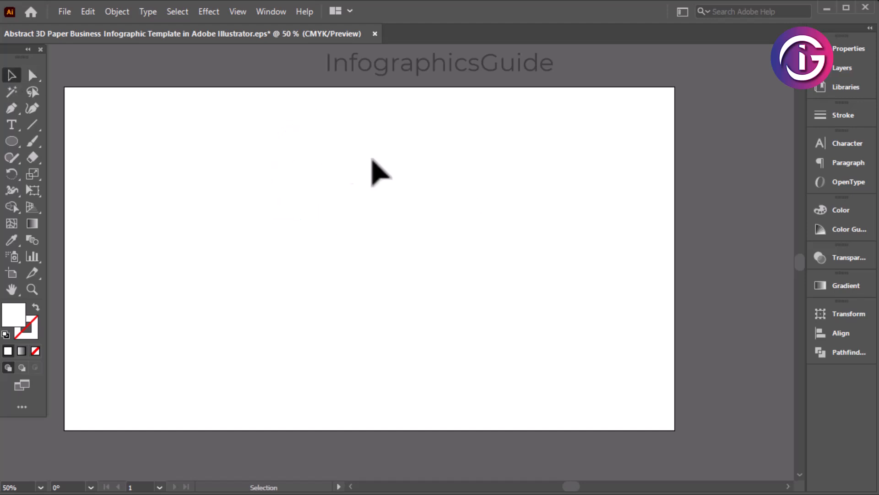
Fill the half-circle with the color #ED2E64.
{"action": "left_click", "coordinate": [326, 151]}
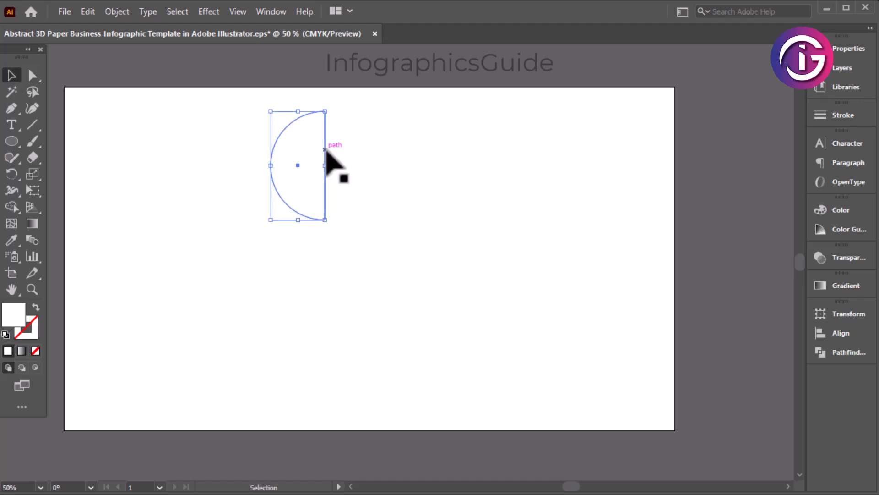
{"action": "double_click", "coordinate": [16, 315]}
{"action": "type", "text": "ED2E64"}
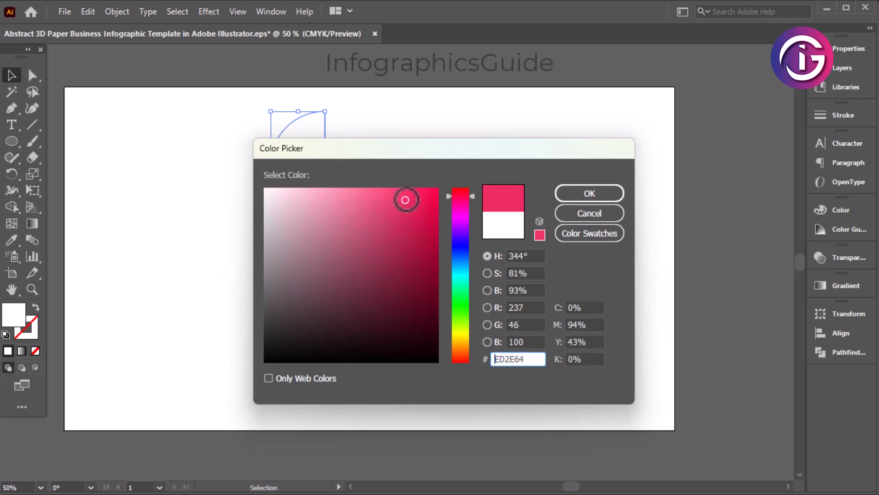
{"action": "left_click", "coordinate": [566, 194]}
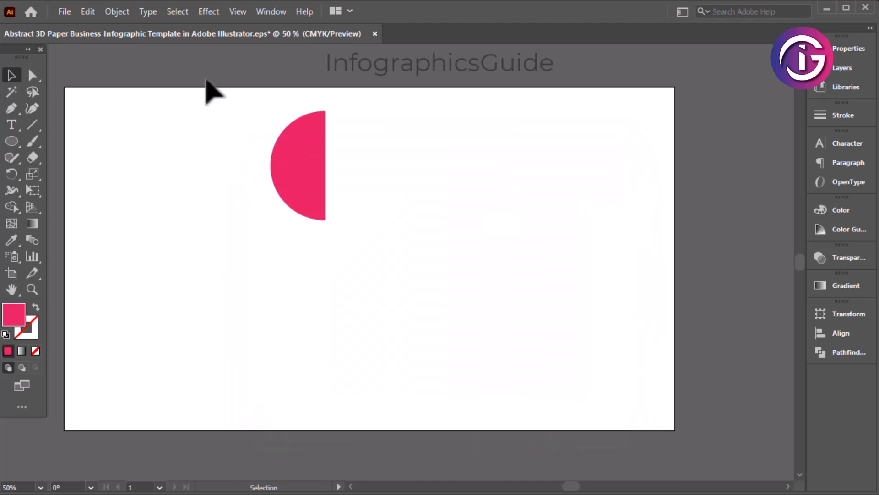
Copy the pink half-circle and paste the duplicate in front of it.
{"action": "left_click", "coordinate": [306, 157]}
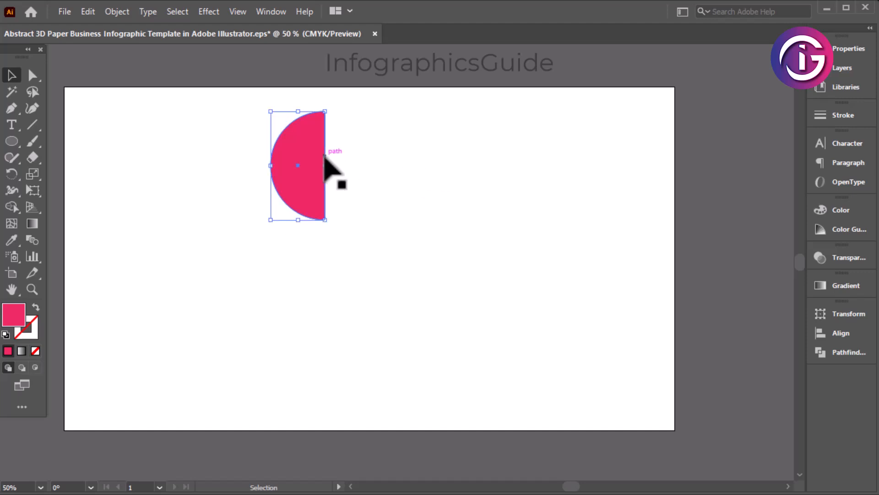
{"action": "left_click", "coordinate": [87, 13]}
{"action": "left_click", "coordinate": [113, 82]}
{"action": "left_click", "coordinate": [92, 13]}
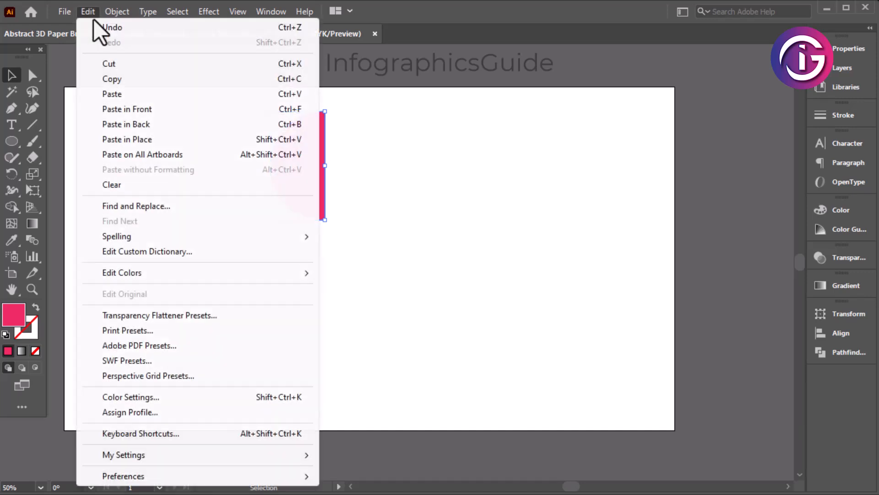
{"action": "left_click", "coordinate": [136, 114]}
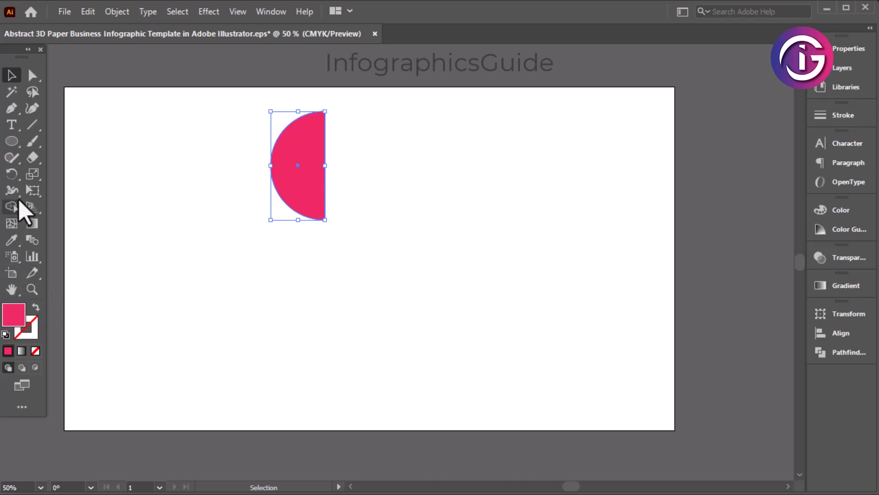
Rotate the duplicate half-circle by -45° around the lower end of its straight edge.
{"action": "left_click", "coordinate": [12, 174]}
{"action": "left_click", "coordinate": [325, 220]}
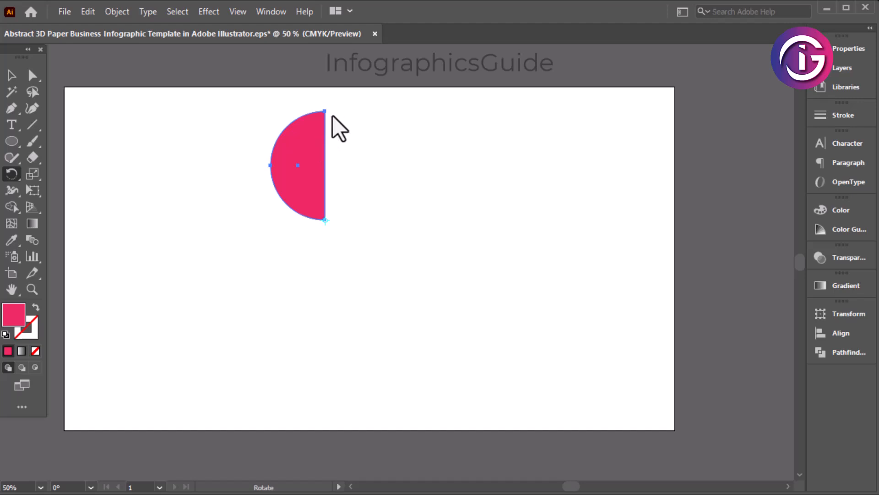
{"action": "left_click_drag", "start_coordinate": [326, 111], "coordinate": [379, 169]}
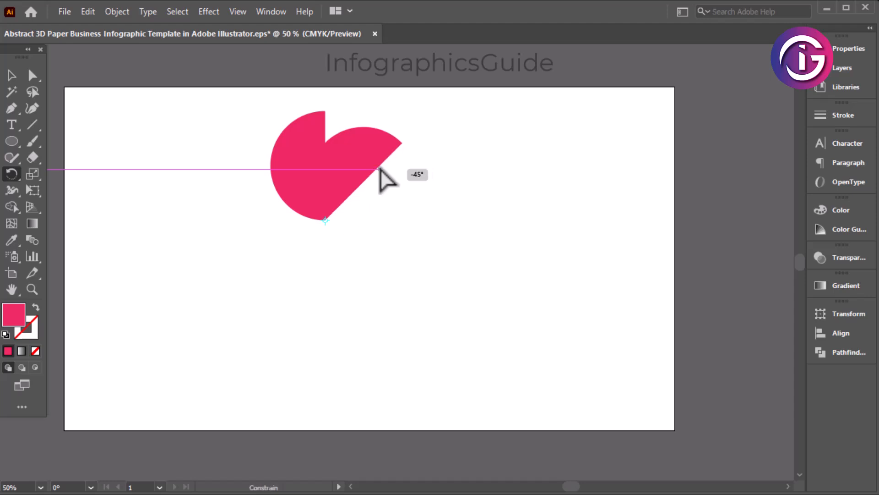
{"action": "left_click_drag", "start_coordinate": [379, 169], "coordinate": [379, 169]}
Duplicate the half-circle in front and repeat the -45° rotation around the same point until eight half-circles form a full pinwheel.
{"action": "key", "text": "ctrl+d"}
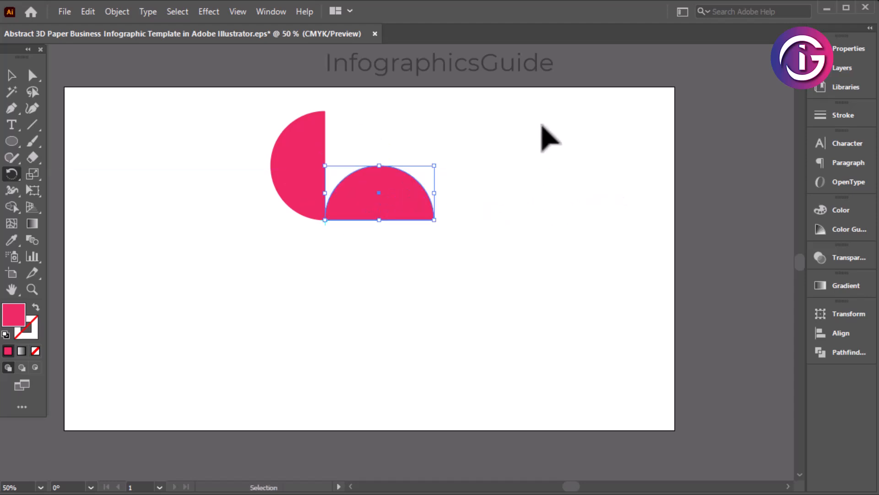
{"action": "key", "text": "ctrl+z"}
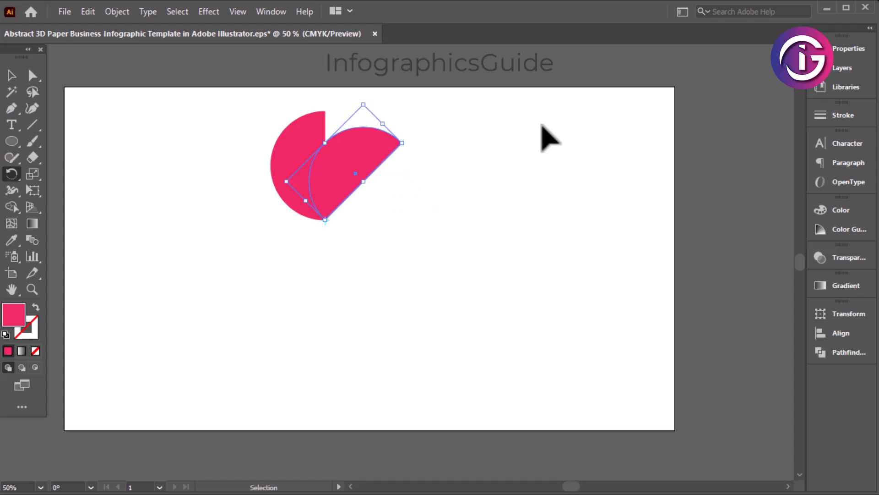
{"action": "key", "text": "ctrl+d"}
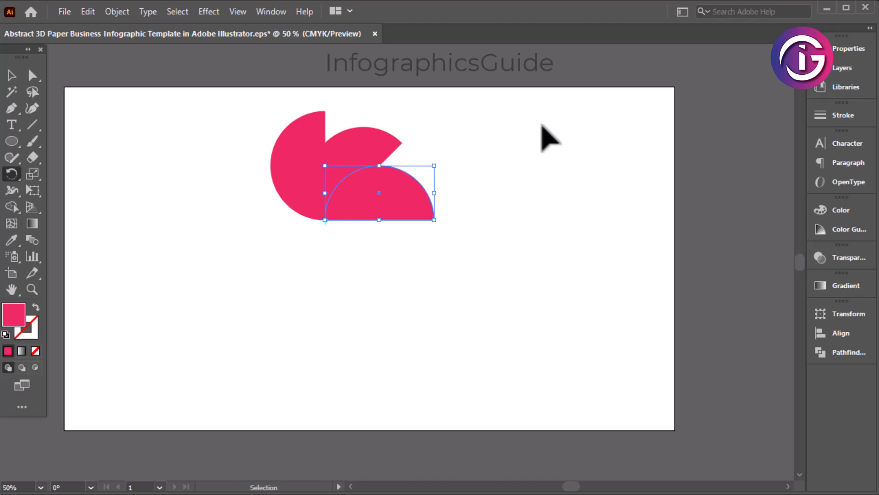
{"action": "key", "text": "ctrl+d"}
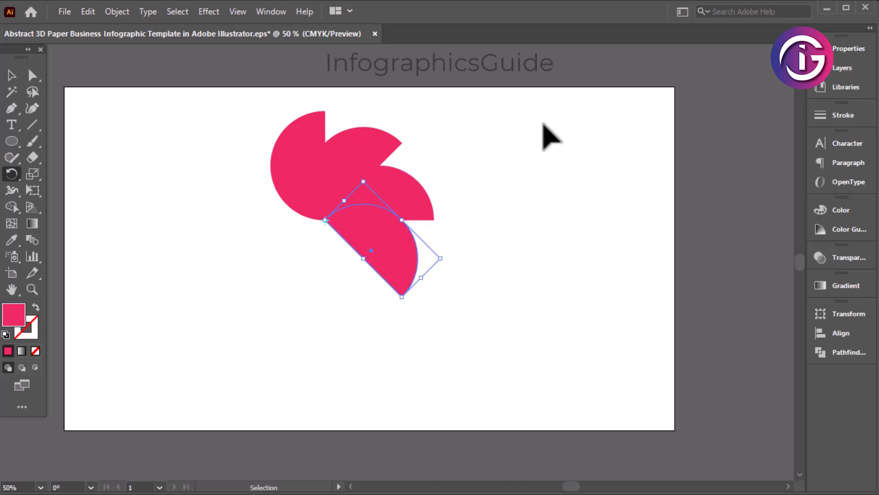
{"action": "key", "text": "ctrl+d"}
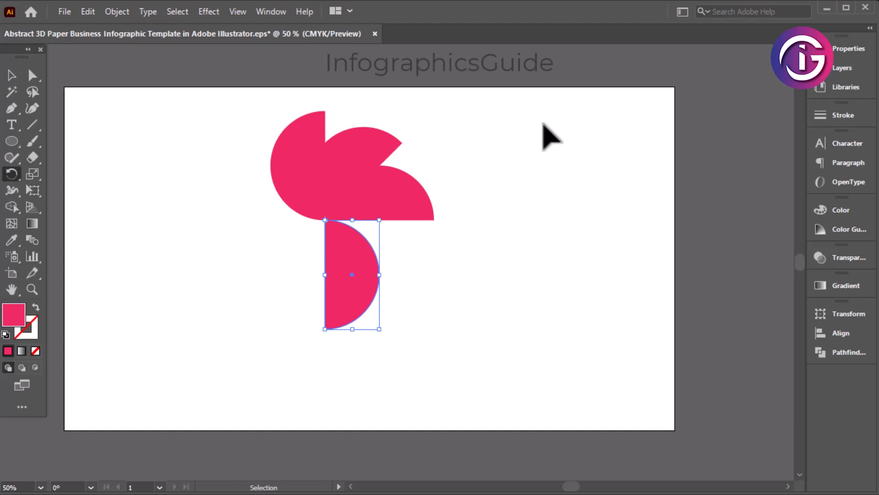
{"action": "key", "text": "ctrl+z"}
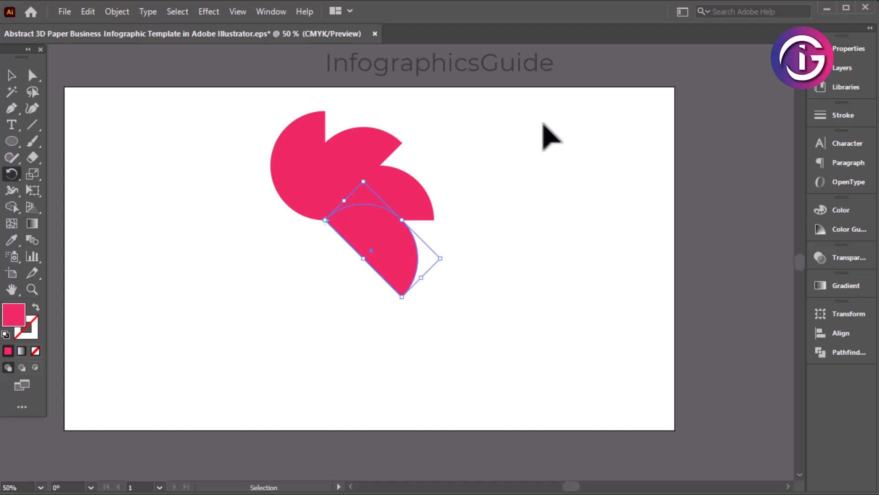
{"action": "key", "text": "ctrl+d"}
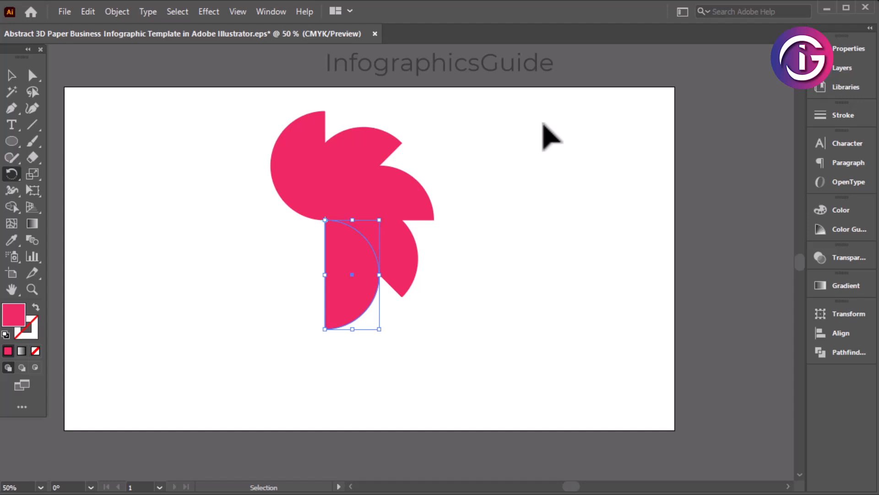
{"action": "key", "text": "ctrl+d"}
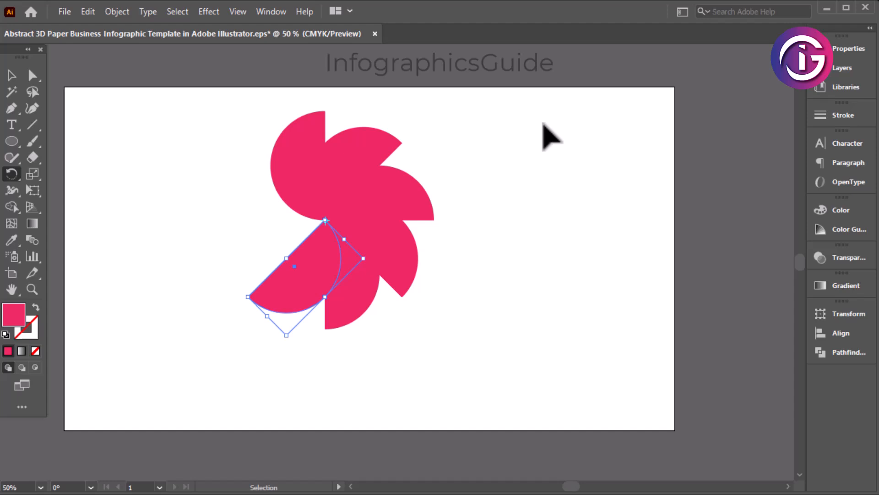
{"action": "key", "text": "ctrl+d"}
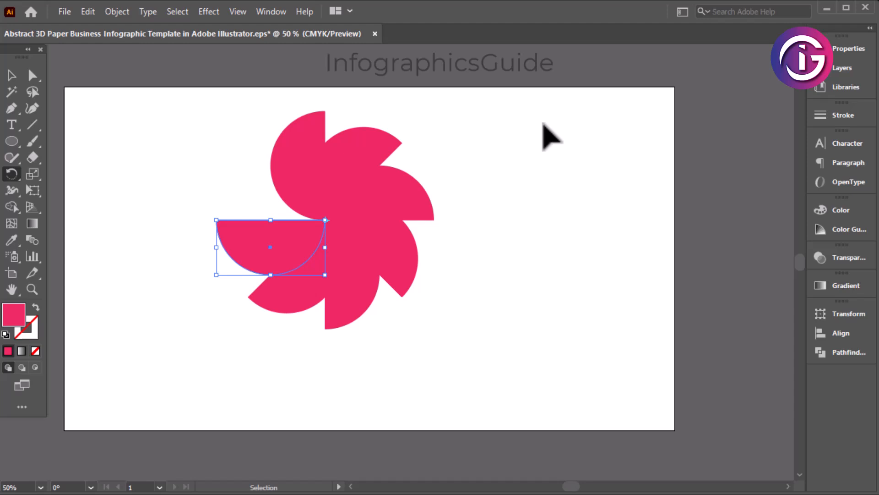
{"action": "key", "text": "ctrl+d"}
{"action": "left_click", "coordinate": [538, 266]}
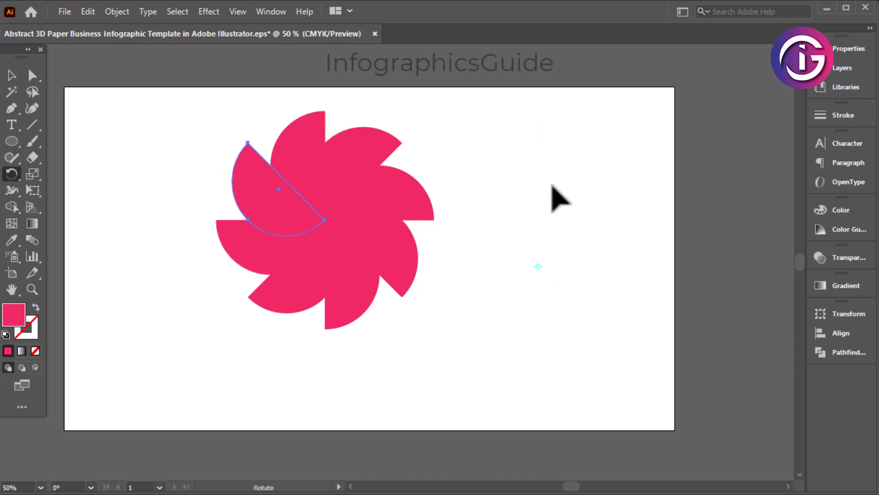
Select all eight half-circles, enlarge the pinwheel proportionally to nearly the artboard's height, move it toward the artboard's center, and deselect it.
{"action": "left_click", "coordinate": [12, 75]}
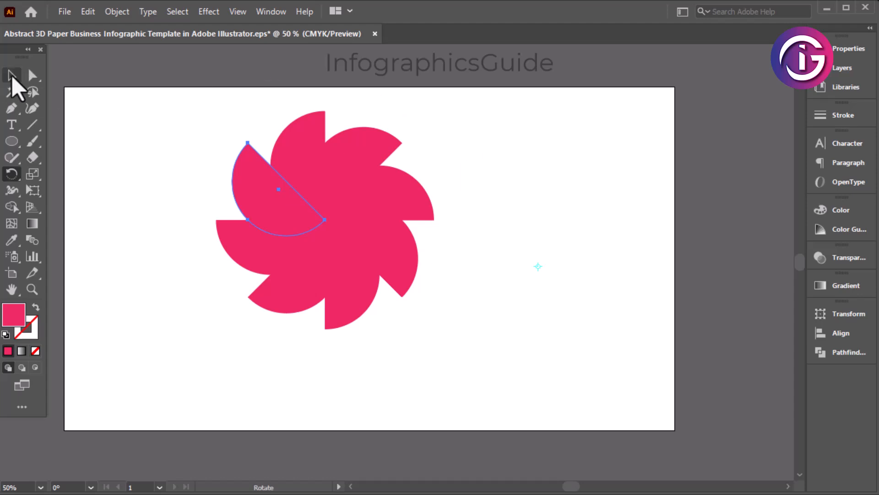
{"action": "left_click_drag", "start_coordinate": [183, 120], "coordinate": [535, 301]}
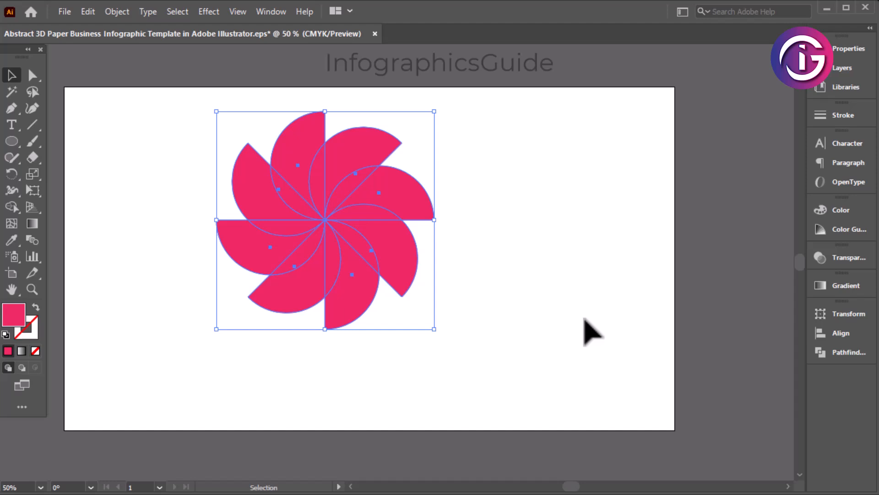
{"action": "left_click", "coordinate": [507, 317]}
{"action": "left_click", "coordinate": [365, 141]}
{"action": "left_click", "coordinate": [406, 212]}
{"action": "left_click", "coordinate": [501, 325]}
{"action": "left_click_drag", "start_coordinate": [535, 386], "coordinate": [168, 109]}
{"action": "left_click_drag", "start_coordinate": [360, 190], "coordinate": [372, 250]}
{"action": "left_click_drag", "start_coordinate": [440, 173], "coordinate": [552, 114]}
{"action": "left_click_drag", "start_coordinate": [224, 387], "coordinate": [199, 412]}
{"action": "left_click_drag", "start_coordinate": [503, 118], "coordinate": [507, 103]}
{"action": "left_click_drag", "start_coordinate": [459, 223], "coordinate": [456, 223]}
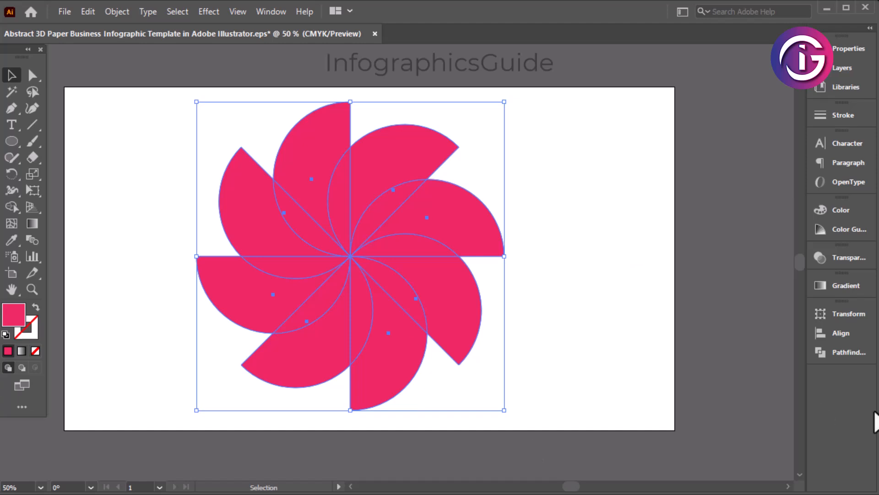
{"action": "left_click", "coordinate": [603, 270]}
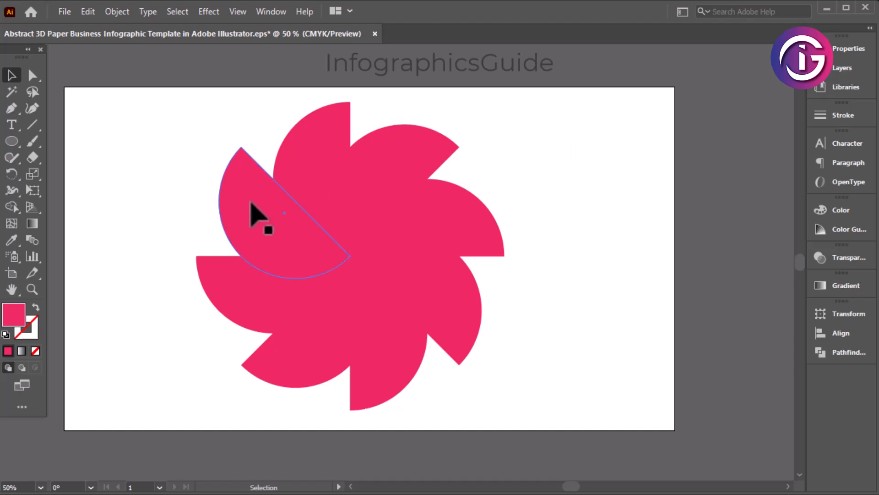
Recolor the half-circle at the pinwheel's upper right with the medium blue of the reference swatches beside the artboard, using the Eyedropper.
{"action": "left_click", "coordinate": [446, 158]}
{"action": "left_click", "coordinate": [11, 239]}
{"action": "left_click_drag", "start_coordinate": [153, 204], "coordinate": [245, 289]}
{"action": "left_click_drag", "start_coordinate": [247, 167], "coordinate": [353, 206]}
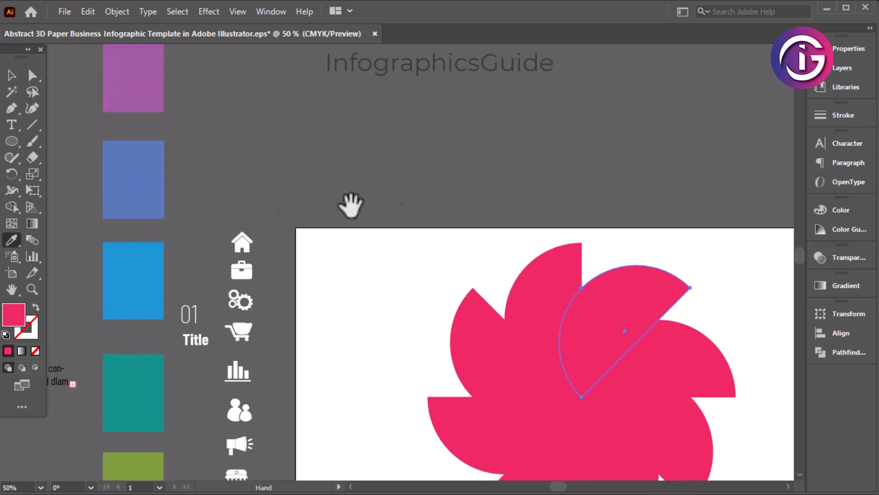
{"action": "left_click", "coordinate": [456, 196], "text": "ctrl+alt"}
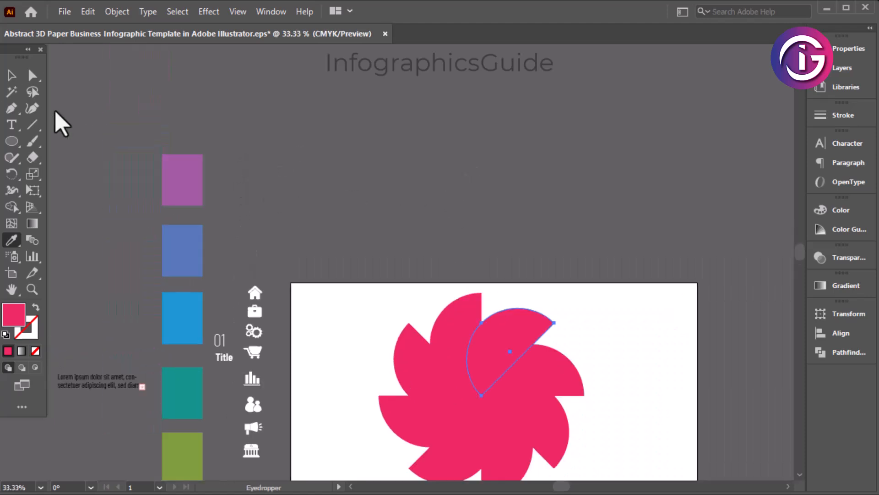
{"action": "left_click", "coordinate": [185, 234]}
Recolor the topmost half-circle, left of the medium blue one, with the purple sampled from the reference swatches.
{"action": "left_click", "coordinate": [11, 75]}
{"action": "left_click", "coordinate": [566, 369]}
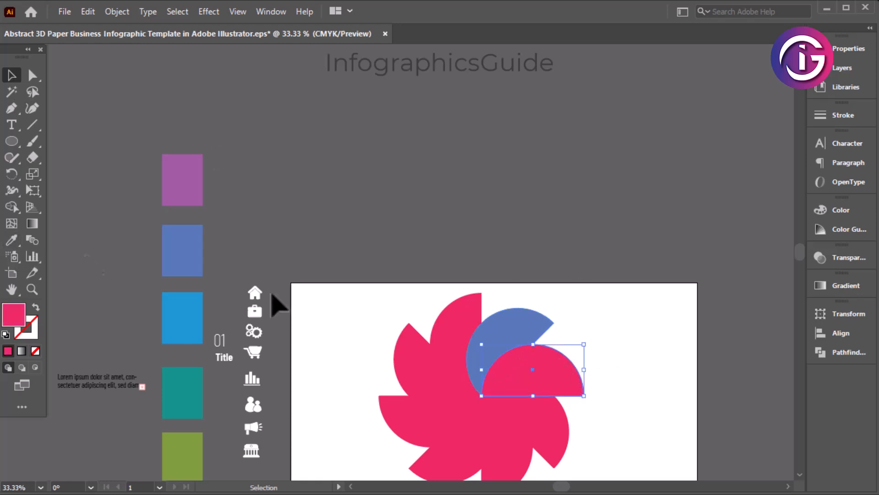
{"action": "left_click", "coordinate": [474, 316]}
{"action": "left_click", "coordinate": [11, 241]}
{"action": "left_click", "coordinate": [196, 186]}
Recolor the half-circle clockwise of the medium blue one with the light blue sampled from the reference swatches.
{"action": "left_click", "coordinate": [11, 75]}
{"action": "left_click", "coordinate": [557, 383]}
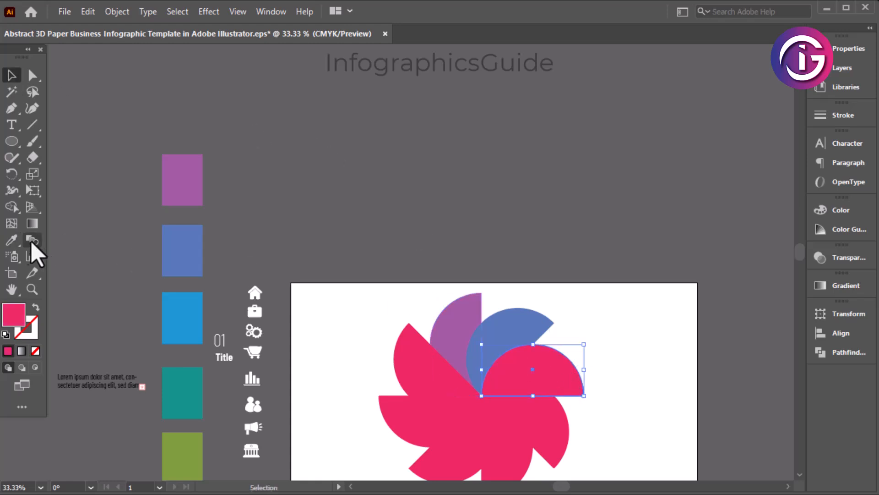
{"action": "left_click", "coordinate": [11, 239]}
{"action": "left_click", "coordinate": [189, 317]}
Recolor the half-circle clockwise of the light blue one with the teal sampled from the reference swatches.
{"action": "left_click", "coordinate": [32, 75]}
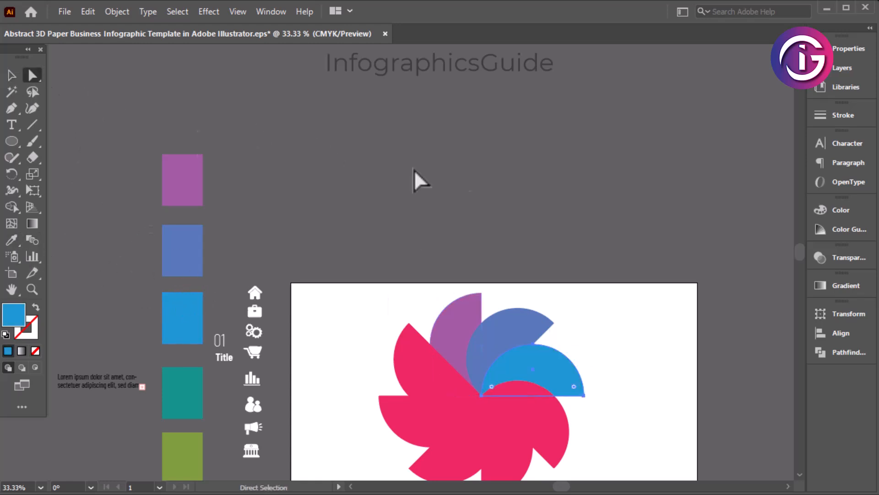
{"action": "left_click_drag", "start_coordinate": [626, 309], "coordinate": [612, 204]}
{"action": "left_click", "coordinate": [534, 320]}
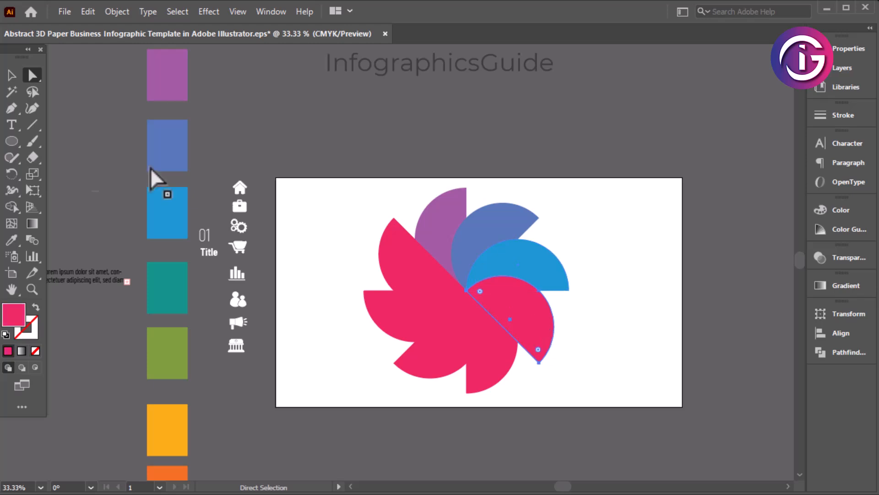
{"action": "left_click", "coordinate": [11, 239]}
{"action": "left_click", "coordinate": [182, 285]}
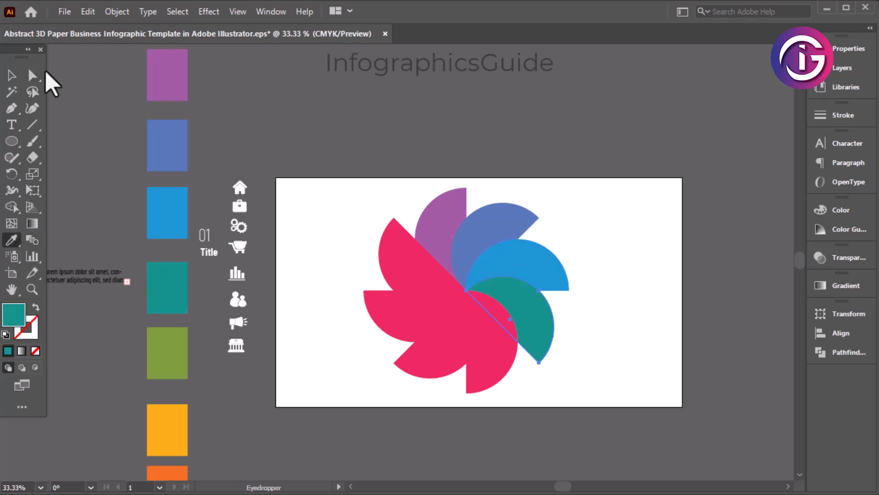
Recolor the half-circle clockwise of the teal one with the green sampled from the reference swatches.
{"action": "left_click", "coordinate": [32, 76]}
{"action": "left_click", "coordinate": [495, 366]}
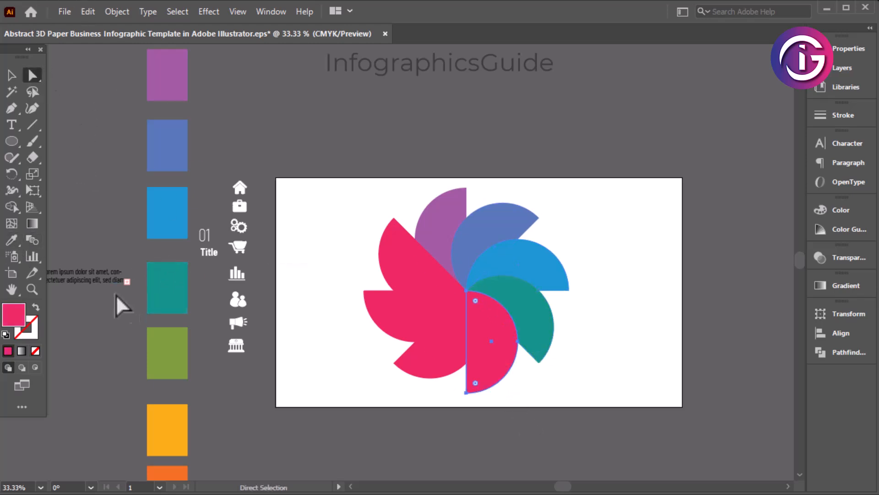
{"action": "left_click", "coordinate": [11, 240]}
{"action": "left_click", "coordinate": [161, 342]}
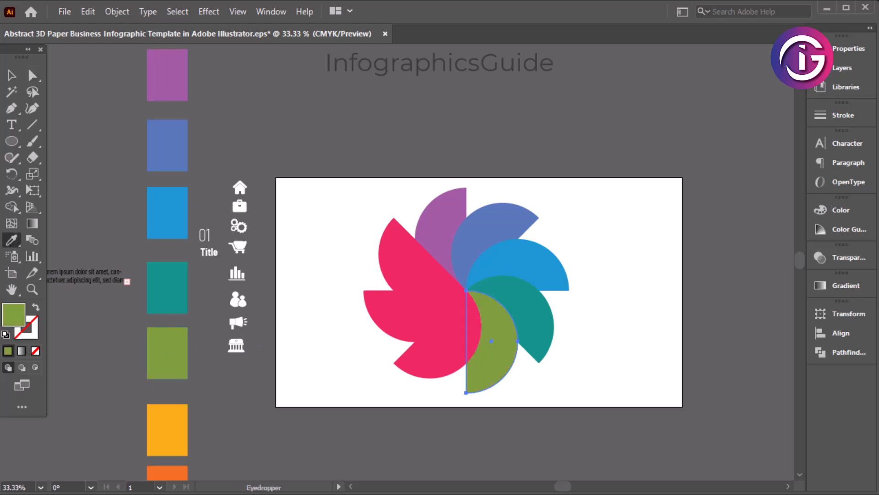
Recolor the half-circle clockwise of the green one with the yellow-orange sampled from the reference swatches.
{"action": "left_click", "coordinate": [32, 75]}
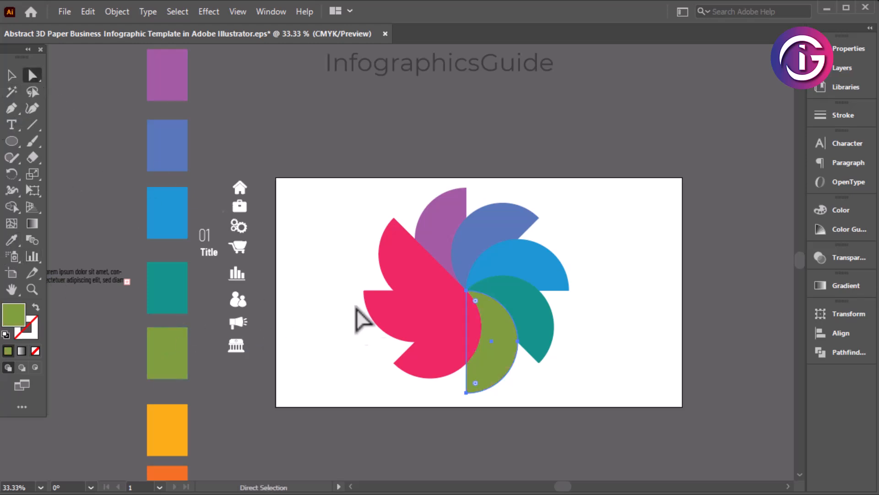
{"action": "left_click", "coordinate": [458, 362]}
{"action": "left_click", "coordinate": [11, 240]}
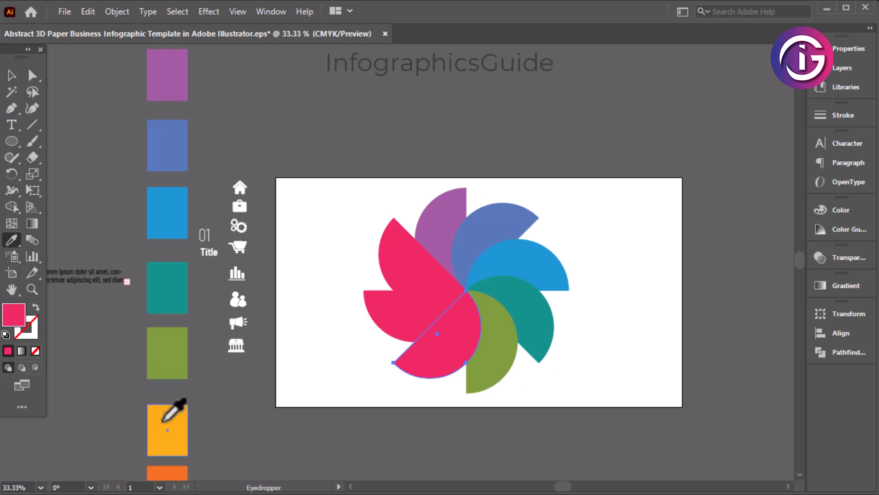
{"action": "left_click", "coordinate": [167, 430]}
Recolor the half-circle clockwise of the yellow-orange one with the orange sampled from the reference swatches.
{"action": "left_click", "coordinate": [32, 75]}
{"action": "left_click", "coordinate": [403, 336]}
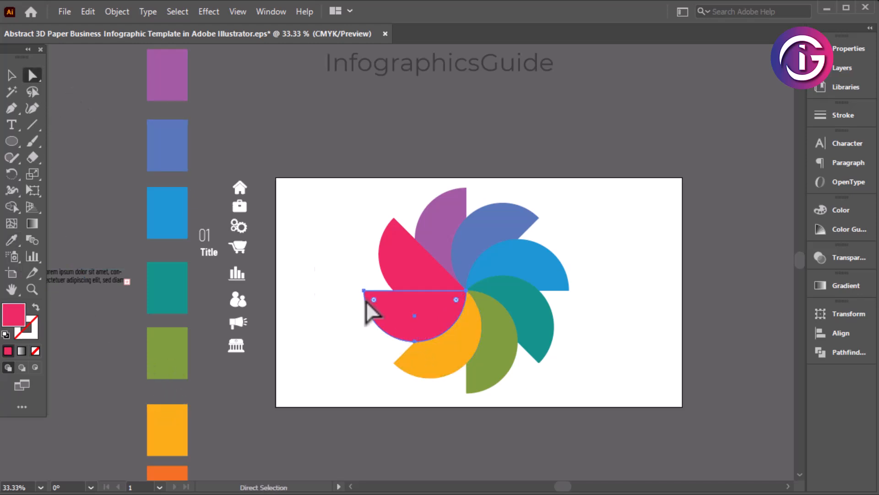
{"action": "left_click", "coordinate": [11, 240]}
{"action": "left_click_drag", "start_coordinate": [173, 337], "coordinate": [166, 249]}
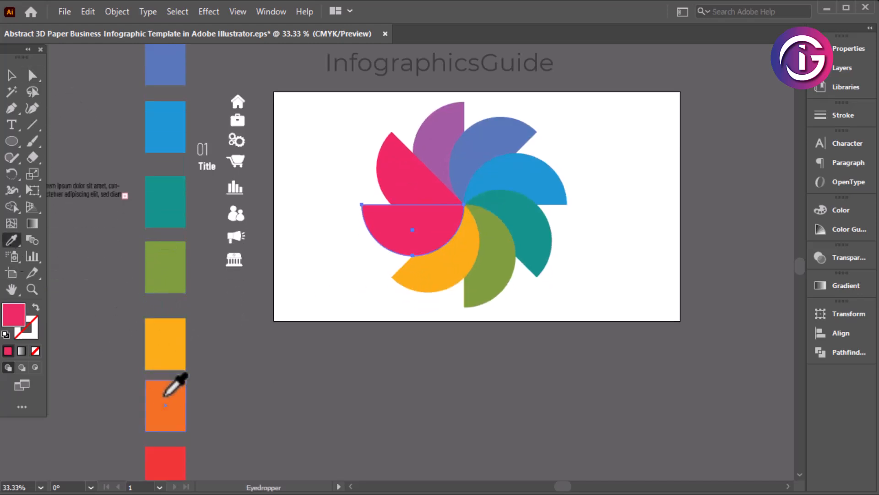
{"action": "left_click", "coordinate": [166, 396]}
Recolor the last pink half-circle, between the orange and purple ones, with the red sampled from the reference swatches.
{"action": "left_click", "coordinate": [32, 76]}
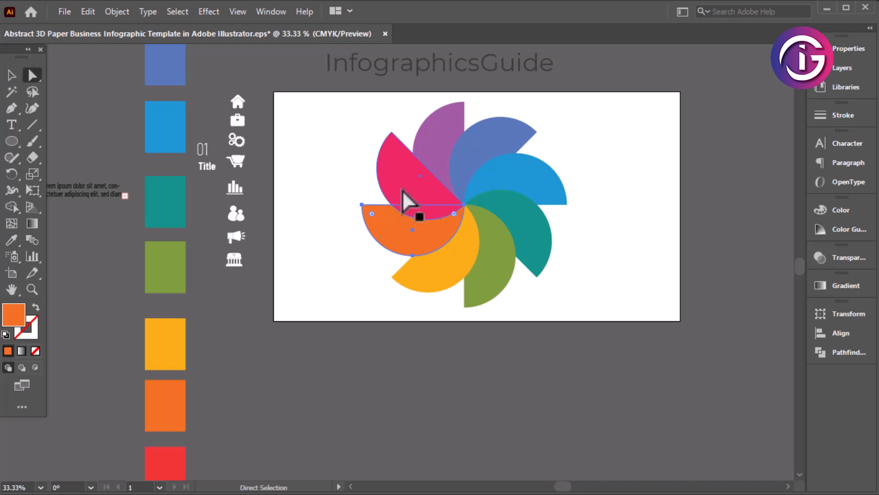
{"action": "left_click", "coordinate": [407, 202]}
{"action": "left_click", "coordinate": [12, 240]}
{"action": "left_click", "coordinate": [165, 458]}
{"action": "left_click", "coordinate": [32, 75]}
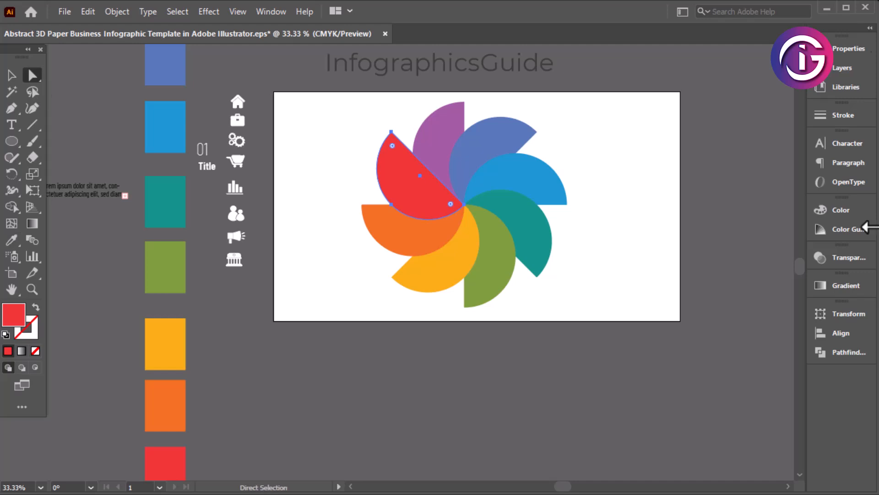
{"action": "left_click", "coordinate": [609, 281]}
With all eight half-circles selected, merge the purple one with its part covered by the red half-circle using the Shape Builder.
{"action": "left_click", "coordinate": [637, 210]}
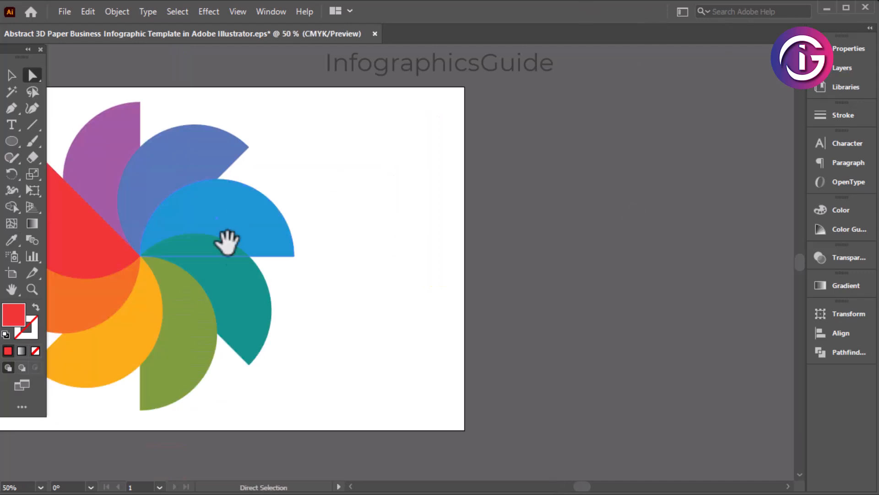
{"action": "left_click_drag", "start_coordinate": [232, 216], "coordinate": [601, 239]}
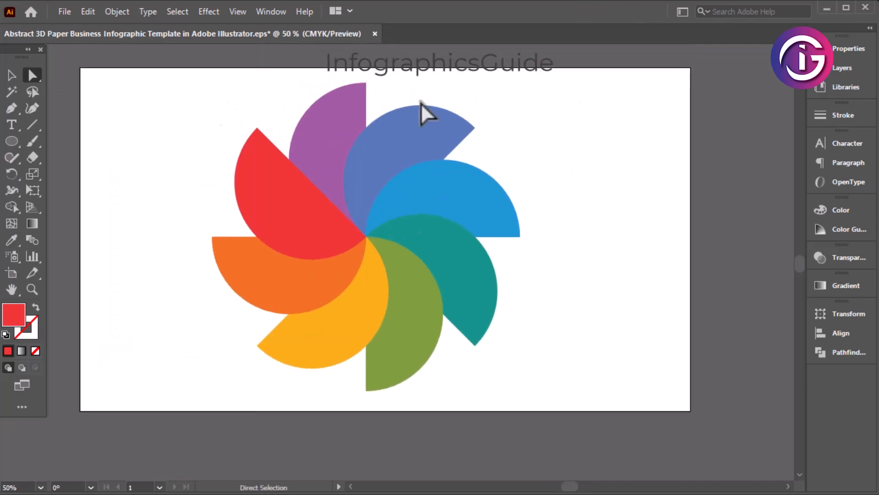
{"action": "left_click_drag", "start_coordinate": [133, 71], "coordinate": [593, 391]}
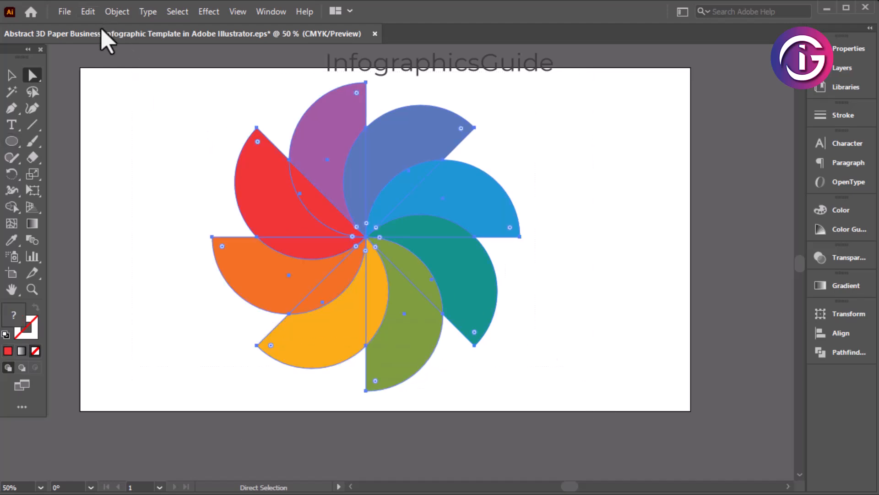
{"action": "left_click", "coordinate": [11, 75]}
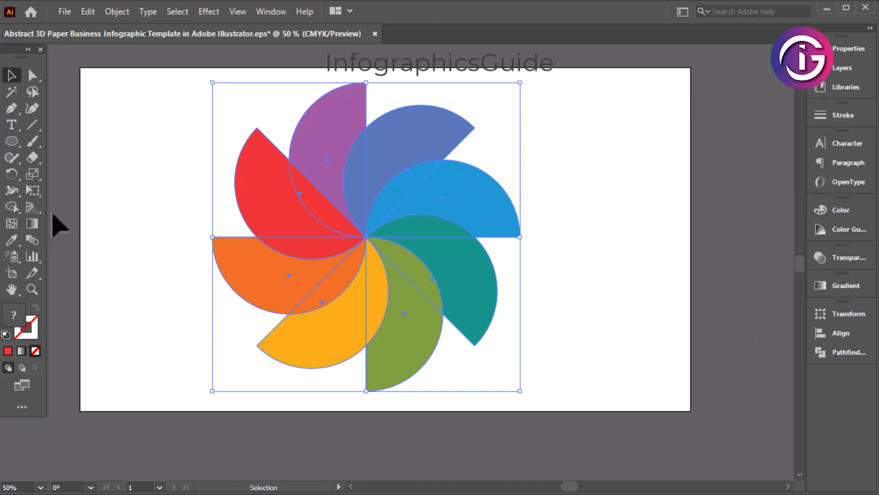
{"action": "left_click", "coordinate": [12, 208]}
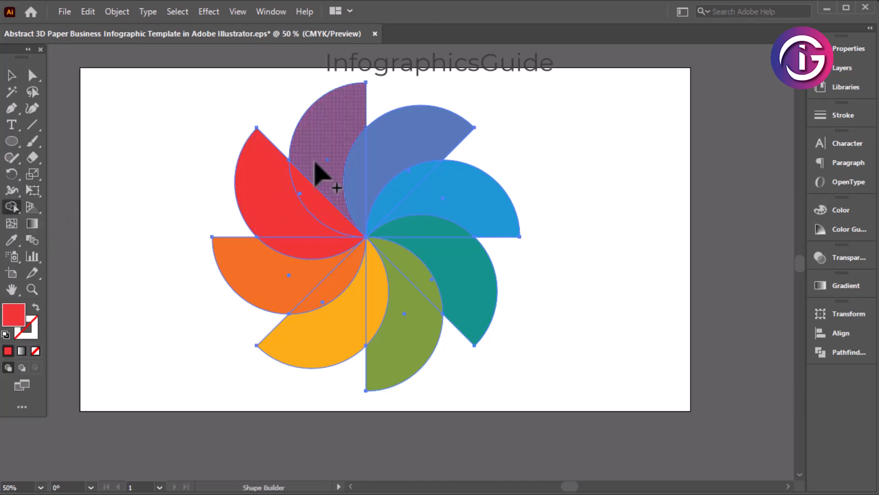
{"action": "left_click_drag", "start_coordinate": [319, 158], "coordinate": [308, 204]}
Recolor the merged topmost shape with the purple sampled from the reference swatches.
{"action": "left_click", "coordinate": [8, 76]}
{"action": "left_click", "coordinate": [117, 107]}
{"action": "left_click", "coordinate": [32, 75]}
{"action": "left_click", "coordinate": [257, 189]}
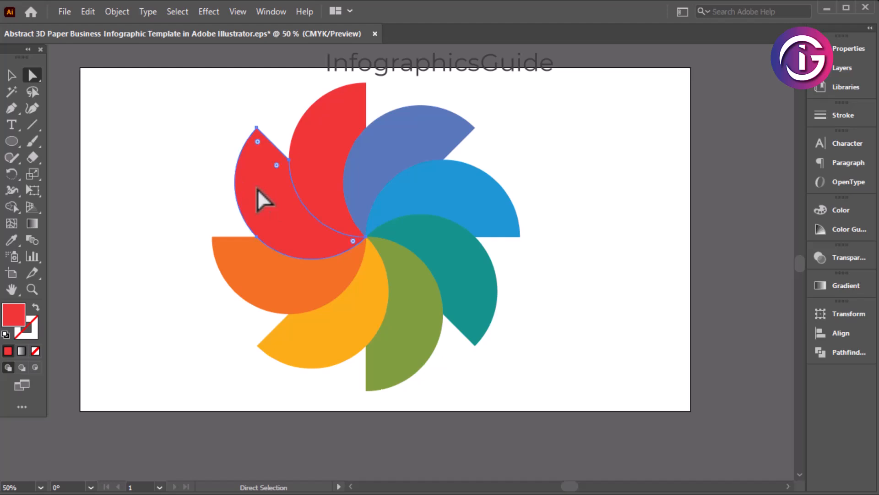
{"action": "left_click", "coordinate": [261, 186], "text": "ctrl+alt"}
{"action": "left_click_drag", "start_coordinate": [290, 191], "coordinate": [293, 200]}
{"action": "left_click", "coordinate": [441, 250]}
{"action": "left_click", "coordinate": [12, 239]}
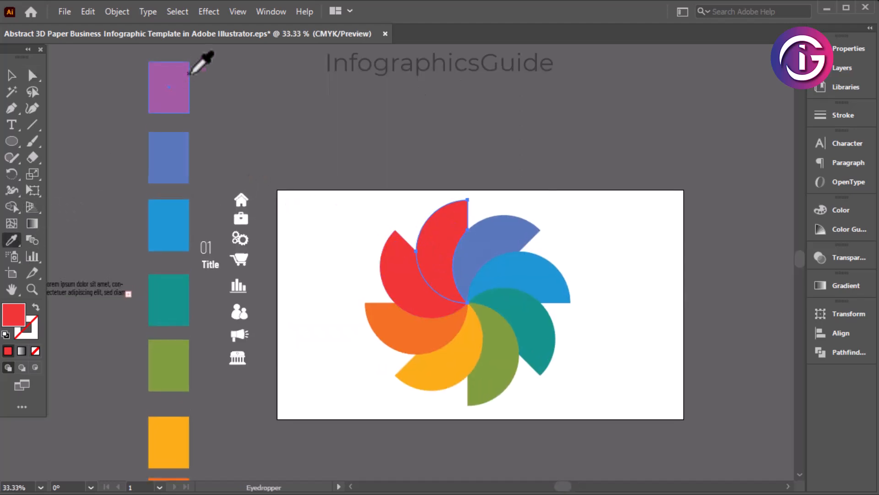
{"action": "left_click", "coordinate": [179, 87]}
{"action": "left_click", "coordinate": [32, 75]}
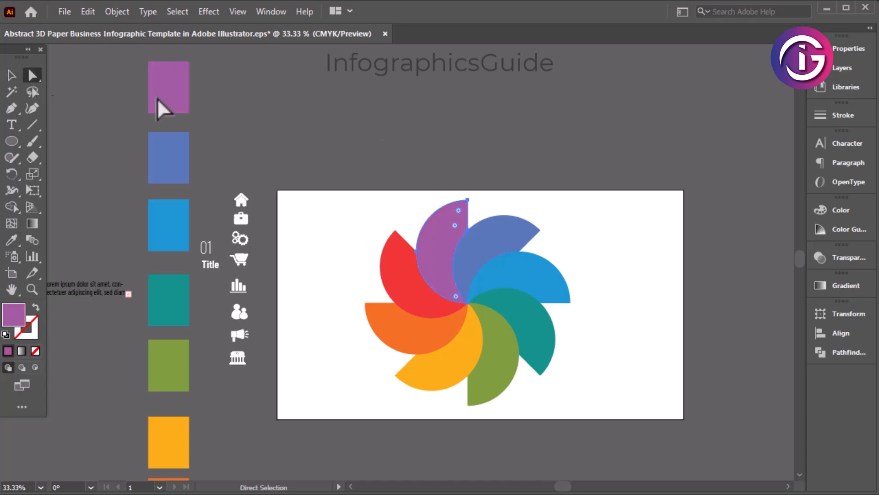
{"action": "left_click_drag", "start_coordinate": [596, 241], "coordinate": [501, 115]}
{"action": "left_click", "coordinate": [525, 251], "text": "ctrl"}
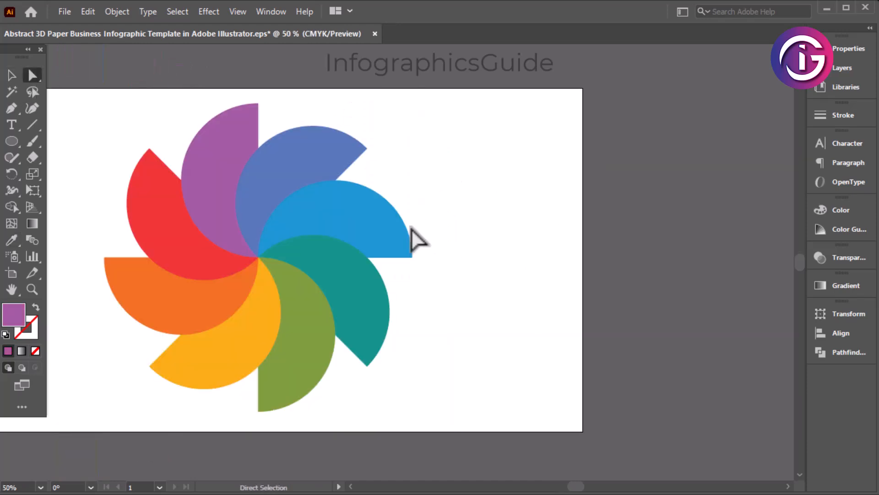
{"action": "left_click_drag", "start_coordinate": [418, 225], "coordinate": [517, 240]}
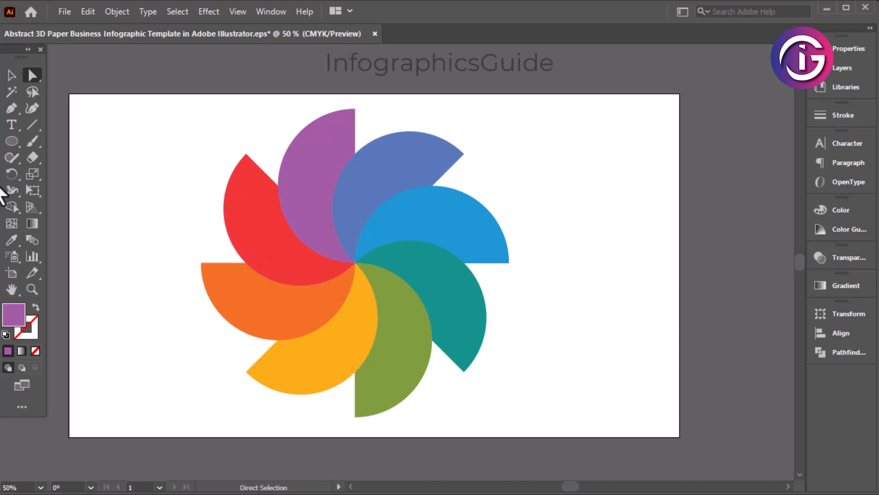
{"action": "left_click", "coordinate": [13, 76]}
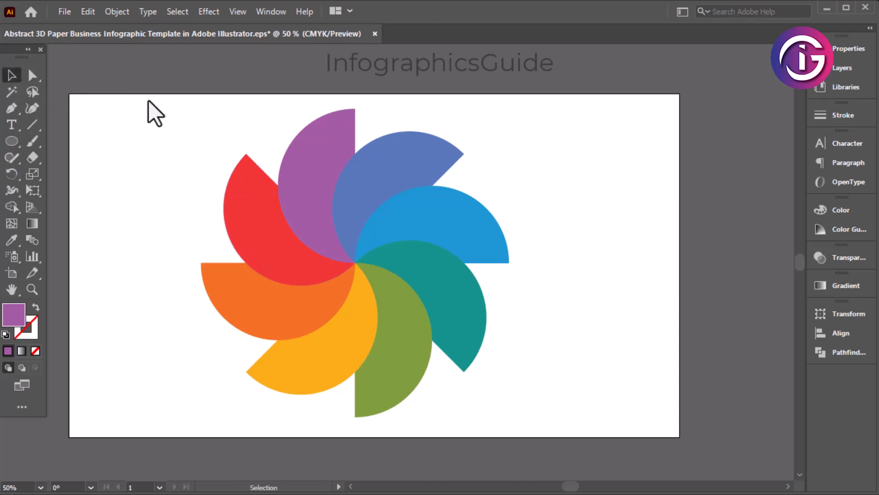
{"action": "key", "text": "ctrl+a"}
{"action": "key", "text": "a"}
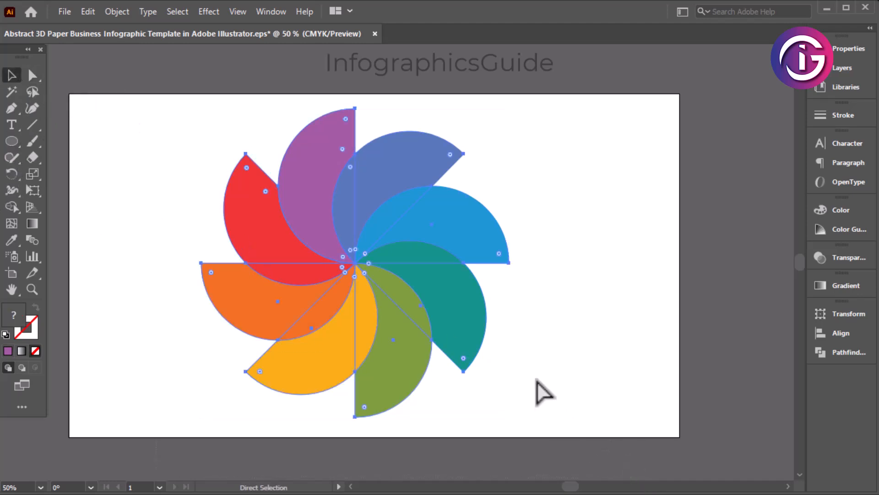
{"action": "key", "text": "v"}
{"action": "left_click", "coordinate": [614, 373]}
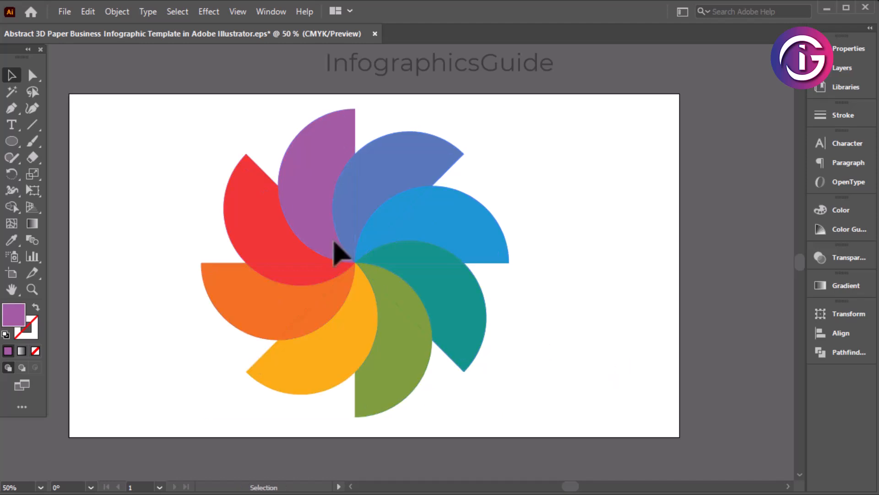
Draw a small circle over the pinwheel's center and fill it with white sampled from the artboard.
{"action": "left_click", "coordinate": [19, 145]}
{"action": "left_click_drag", "start_coordinate": [314, 229], "coordinate": [389, 298]}
{"action": "left_click_drag", "start_coordinate": [391, 301], "coordinate": [390, 301]}
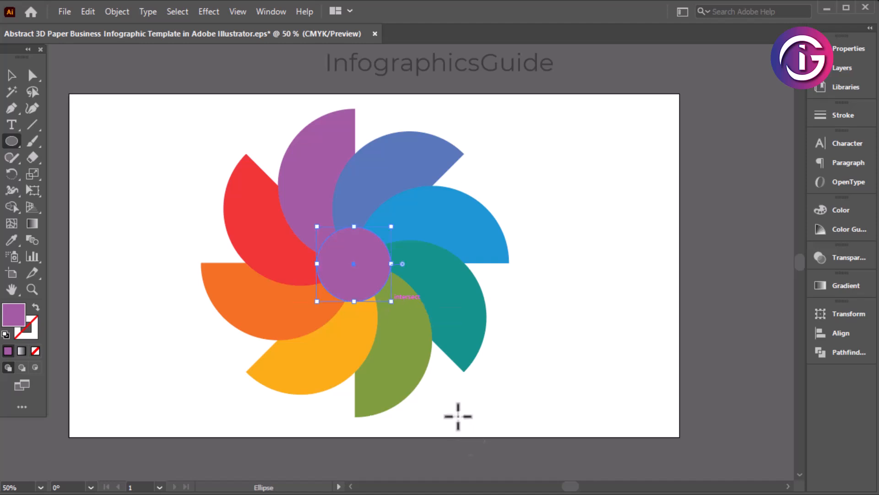
{"action": "left_click", "coordinate": [12, 74]}
{"action": "left_click", "coordinate": [11, 239]}
{"action": "left_click", "coordinate": [92, 247]}
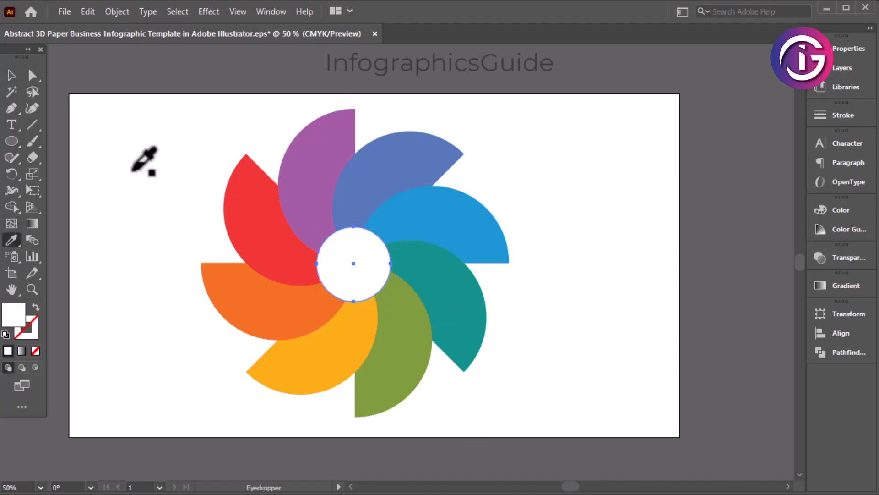
{"action": "left_click", "coordinate": [12, 75]}
Align the white circle horizontally and vertically to the center of the pinwheel.
{"action": "left_click", "coordinate": [628, 206]}
{"action": "key", "text": "ctrl+a"}
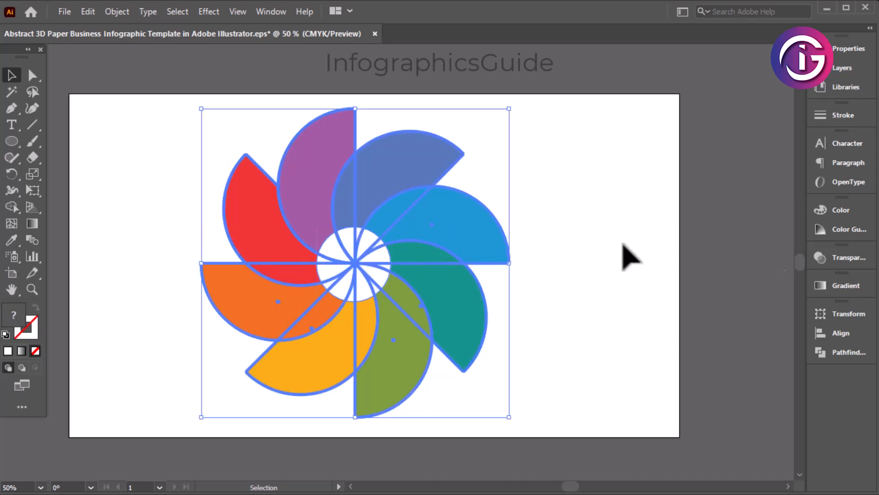
{"action": "left_click", "coordinate": [841, 333]}
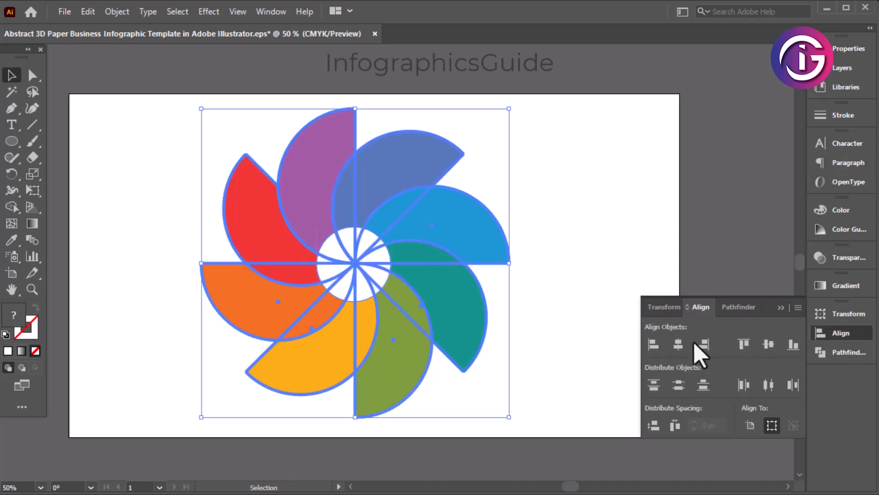
{"action": "left_click", "coordinate": [577, 183]}
Set the white center circle's blending mode to Overlay after trying Screen.
{"action": "left_click", "coordinate": [366, 255]}
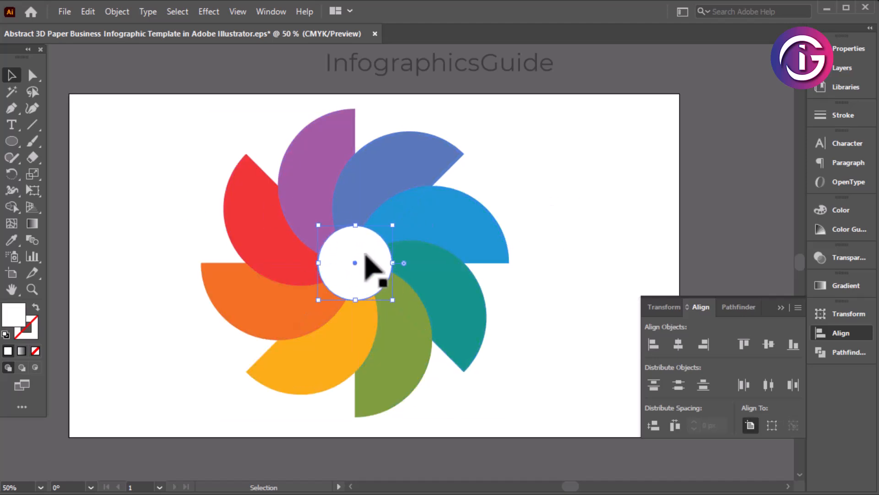
{"action": "left_click", "coordinate": [841, 262]}
{"action": "left_click", "coordinate": [677, 273]}
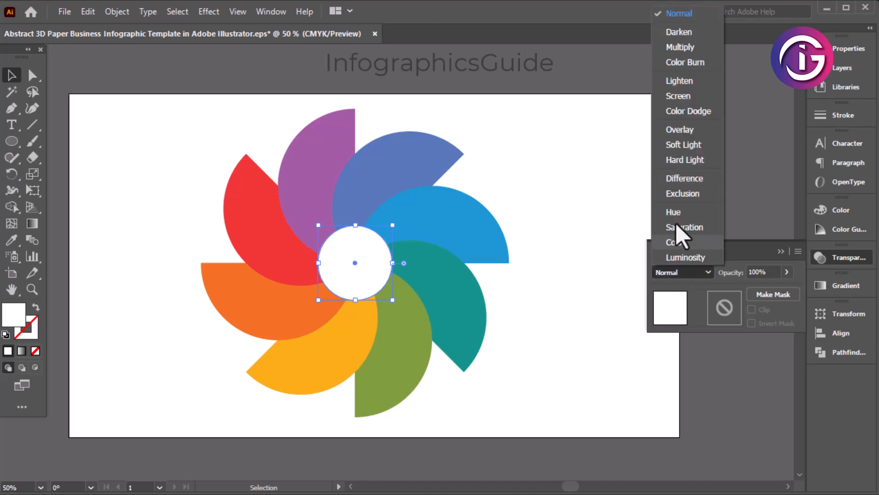
{"action": "left_click", "coordinate": [679, 96]}
{"action": "left_click", "coordinate": [700, 274]}
{"action": "left_click", "coordinate": [673, 130]}
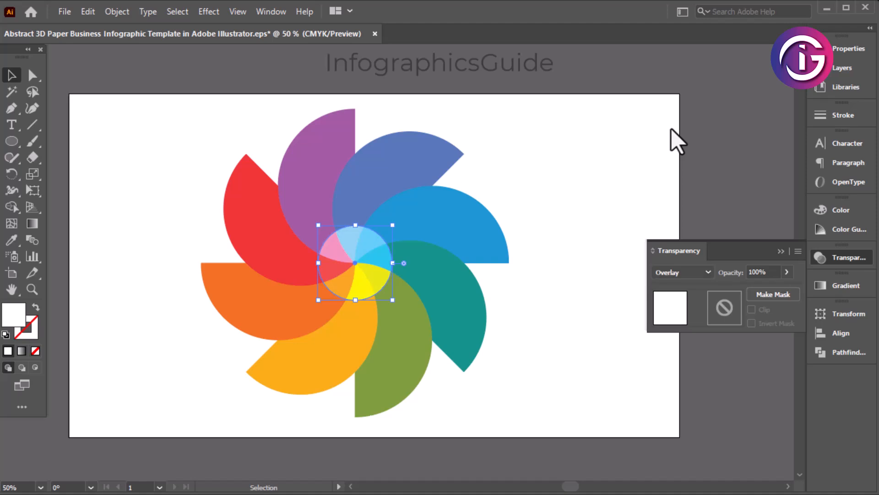
{"action": "left_click", "coordinate": [639, 174]}
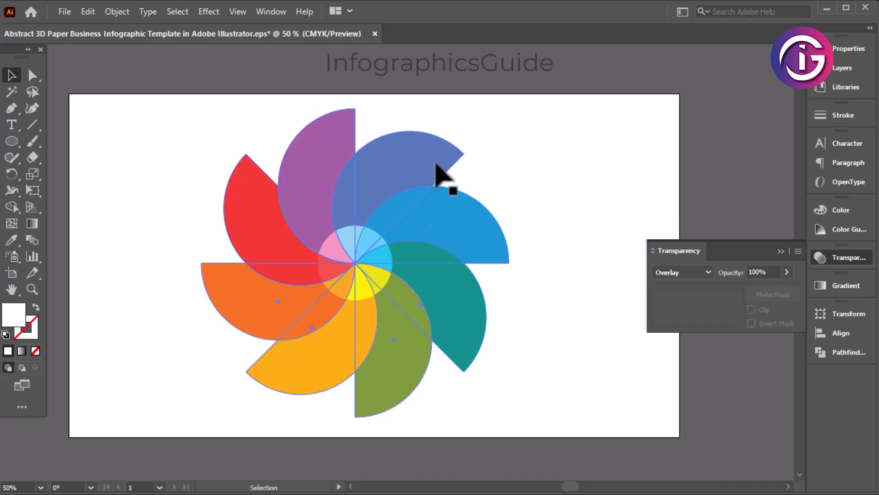
Ungroup the pinwheel so that its half-circles can be selected individually.
{"action": "right_click", "coordinate": [410, 164]}
{"action": "left_click", "coordinate": [486, 281]}
{"action": "left_click", "coordinate": [623, 187]}
{"action": "left_click", "coordinate": [402, 190]}
{"action": "left_click", "coordinate": [659, 183]}
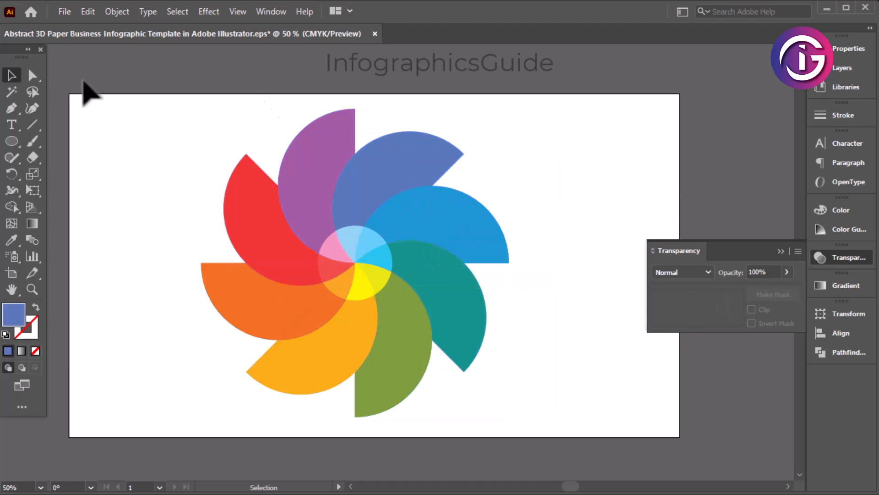
Draw a larger circle above the pinwheel's center, covering the inner part of the medium blue half-circle.
{"action": "left_click", "coordinate": [12, 141]}
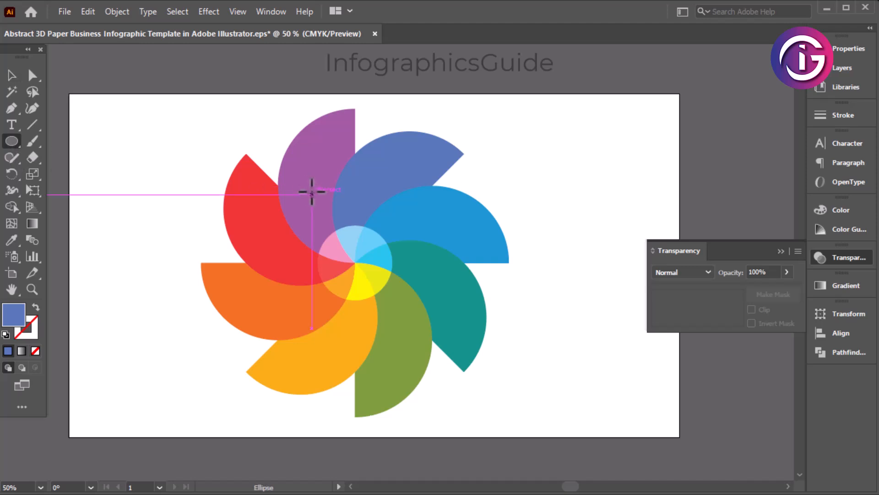
{"action": "left_click_drag", "start_coordinate": [311, 150], "coordinate": [407, 265]}
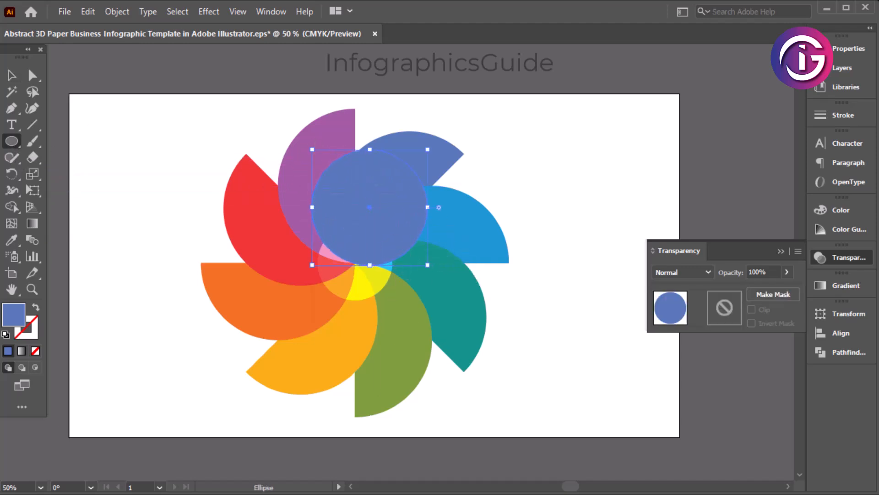
{"action": "left_click", "coordinate": [11, 75]}
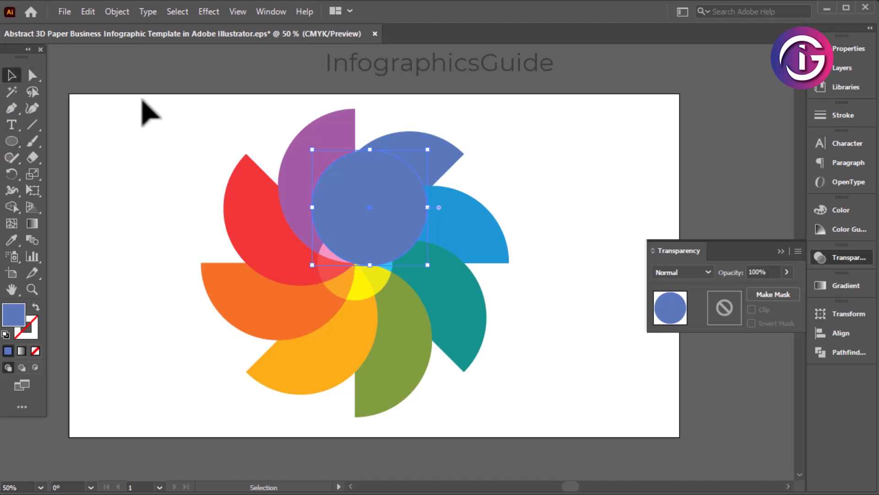
Fill the new circle with dark gray 3F3F3F and enlarge it slightly towards the upper right.
{"action": "double_click", "coordinate": [12, 313]}
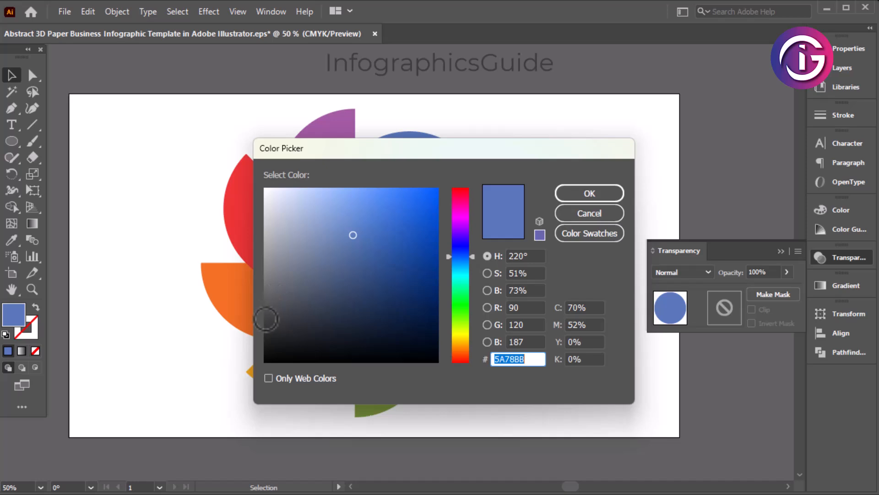
{"action": "type", "text": "3F3F3F"}
{"action": "left_click", "coordinate": [618, 195]}
{"action": "left_click_drag", "start_coordinate": [427, 150], "coordinate": [438, 143]}
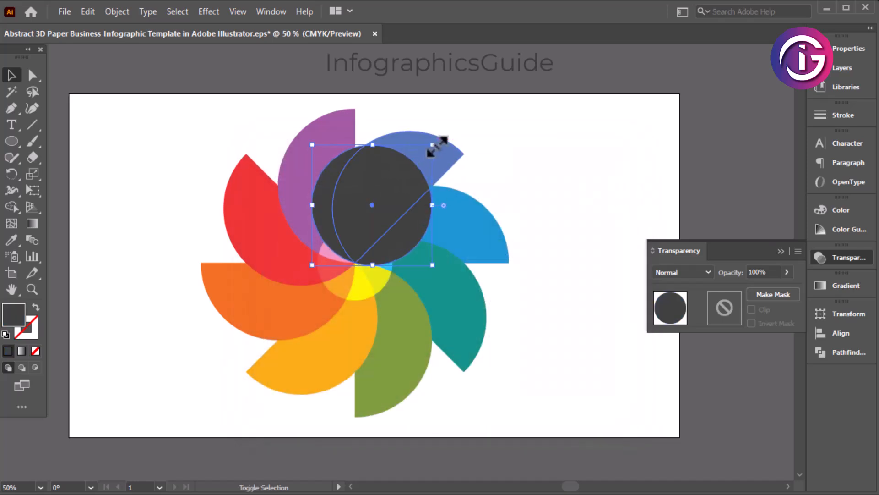
Apply a Gaussian Blur with a radius of about 78 pixels to the dark gray circle.
{"action": "left_click", "coordinate": [219, 11]}
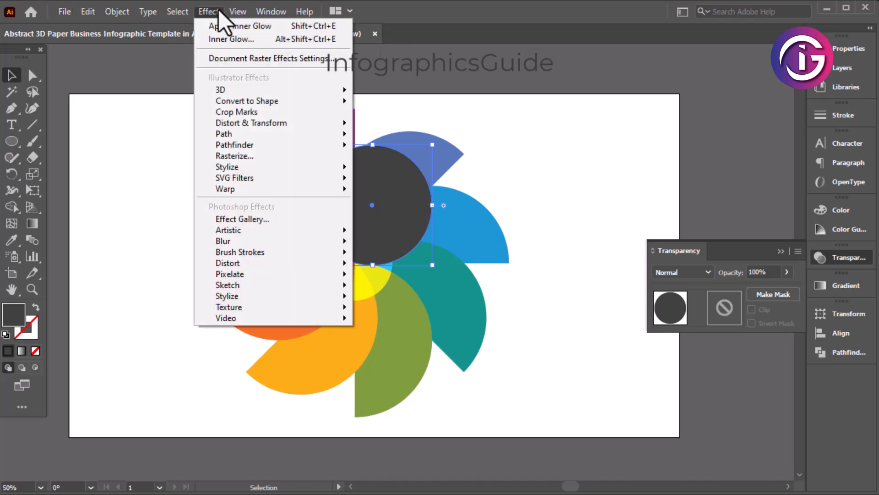
{"action": "mouse_move", "coordinate": [256, 170]}
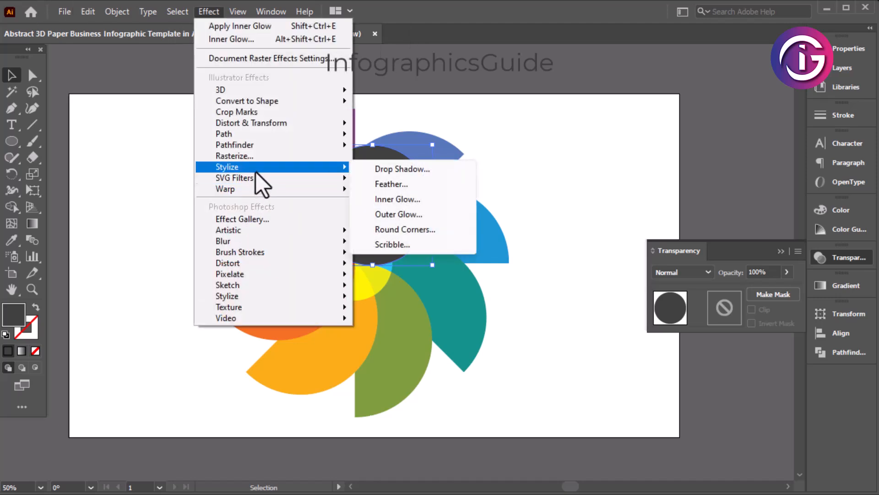
{"action": "mouse_move", "coordinate": [267, 128]}
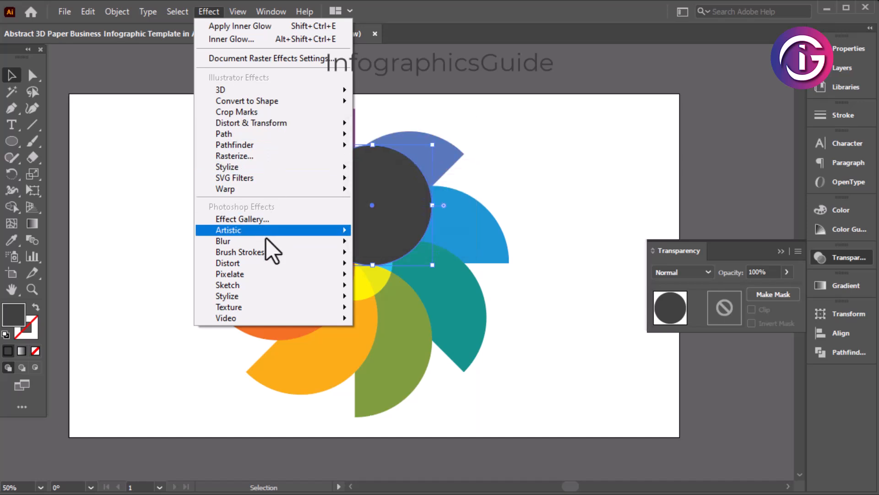
{"action": "mouse_move", "coordinate": [274, 241]}
{"action": "left_click", "coordinate": [424, 243]}
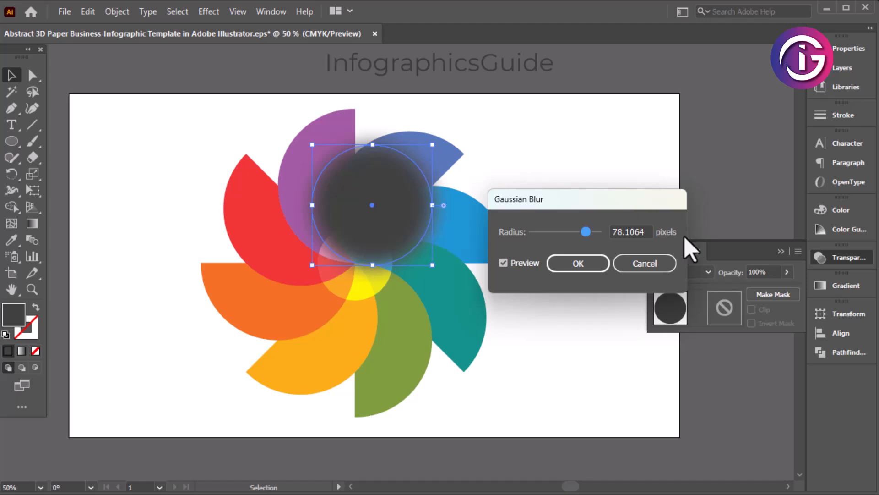
{"action": "left_click", "coordinate": [578, 264]}
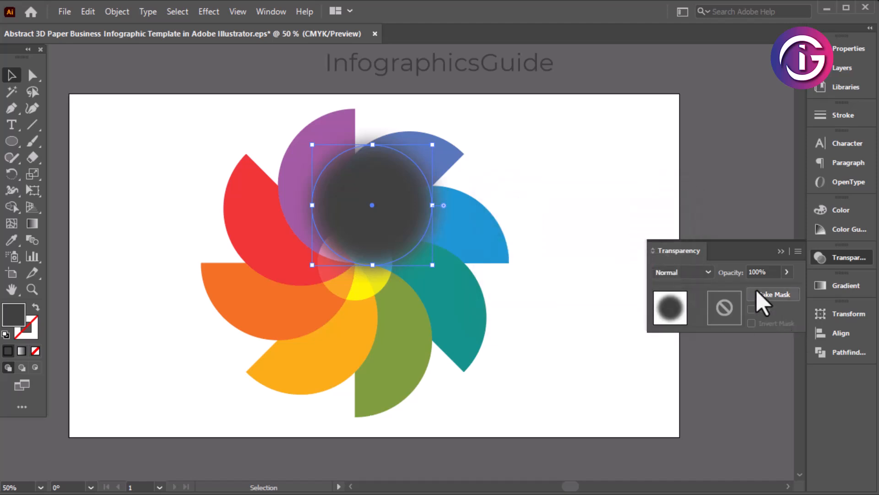
Set the blurred circle's blending mode to Multiply and shrink it to about 233 px wide and high.
{"action": "left_click", "coordinate": [700, 274]}
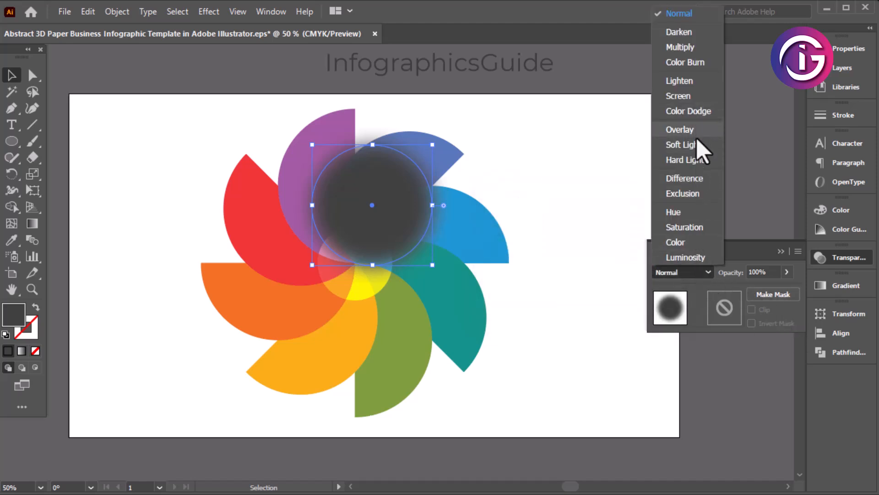
{"action": "left_click", "coordinate": [679, 14]}
{"action": "key", "text": "Down"}
{"action": "key", "text": "Down"}
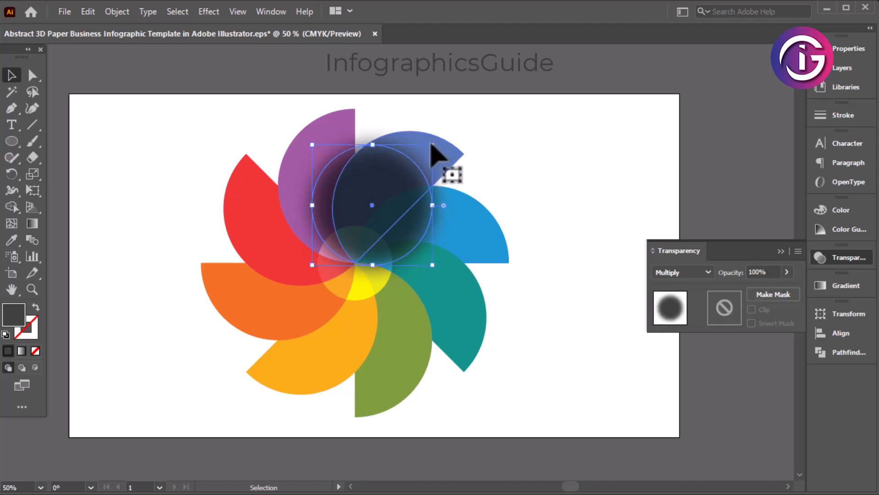
{"action": "left_click_drag", "start_coordinate": [431, 144], "coordinate": [428, 166]}
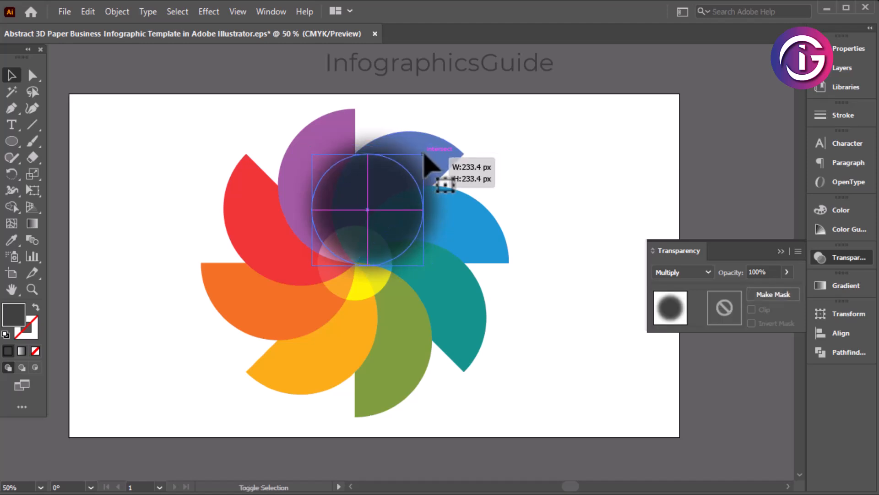
{"action": "left_click", "coordinate": [567, 164]}
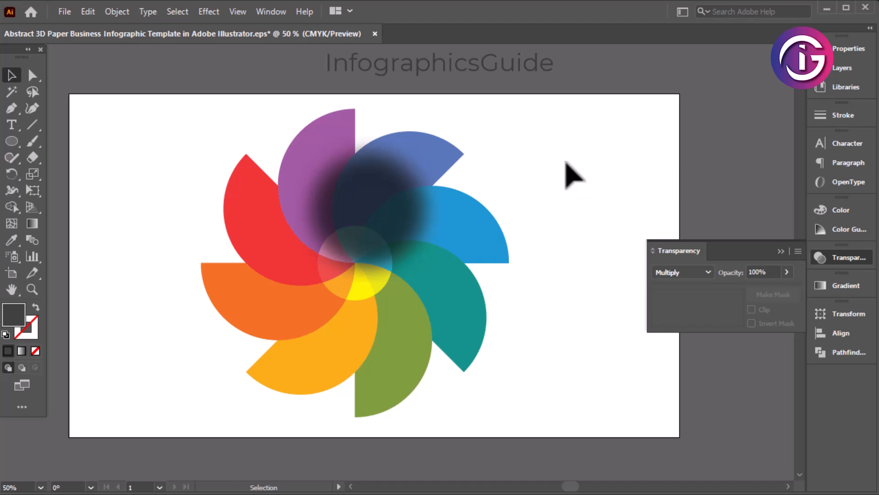
Lower the blurred circle's opacity to 60%.
{"action": "left_click", "coordinate": [384, 201]}
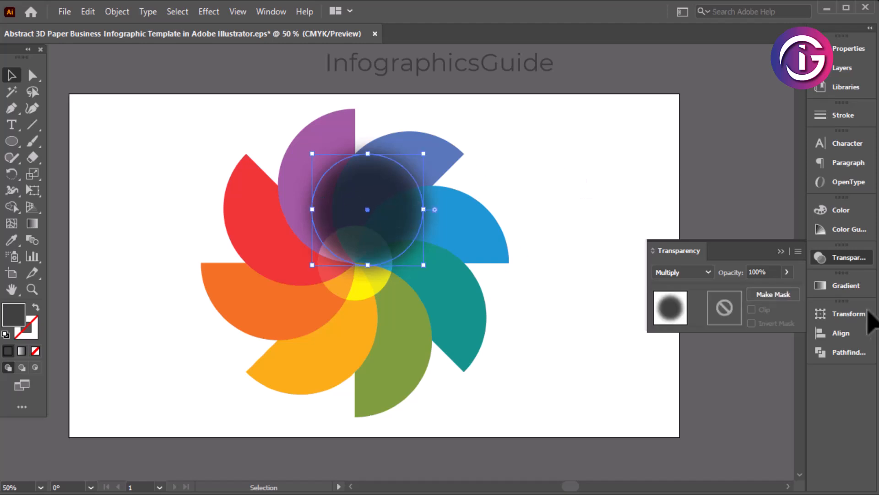
{"action": "left_click", "coordinate": [786, 272]}
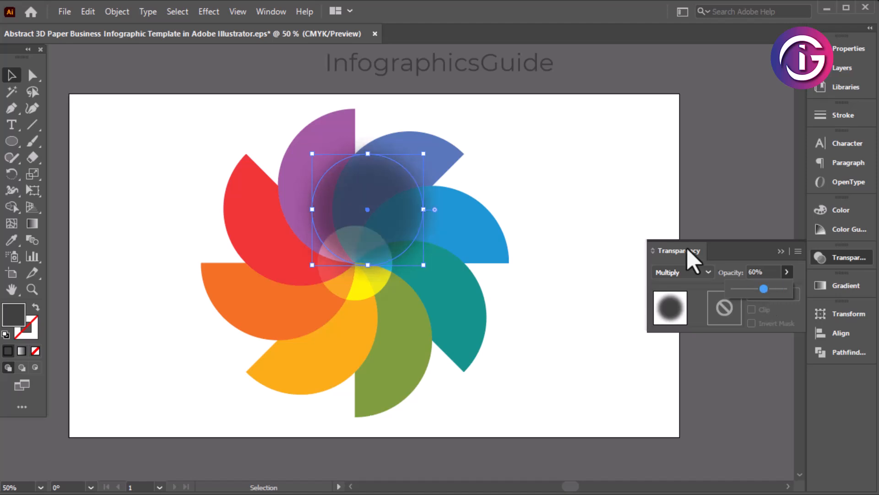
{"action": "left_click", "coordinate": [670, 193]}
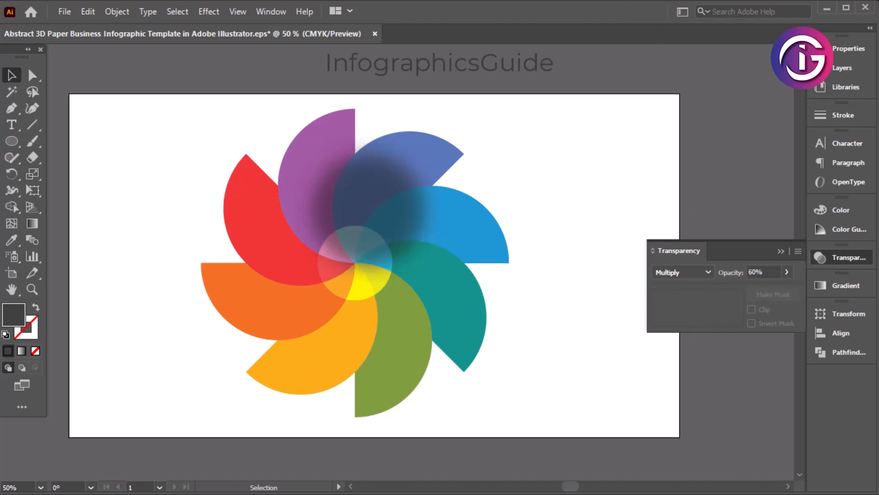
Paste a copy of the blurred circle in front and move it about 90 px right and 56 px down, over the light blue half-circle.
{"action": "left_click", "coordinate": [366, 191]}
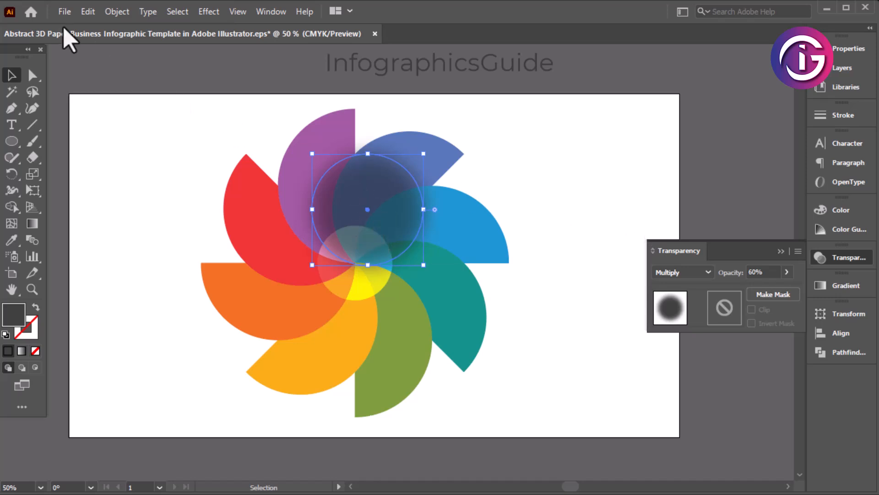
{"action": "left_click", "coordinate": [87, 13]}
{"action": "left_click", "coordinate": [105, 79]}
{"action": "left_click", "coordinate": [93, 14]}
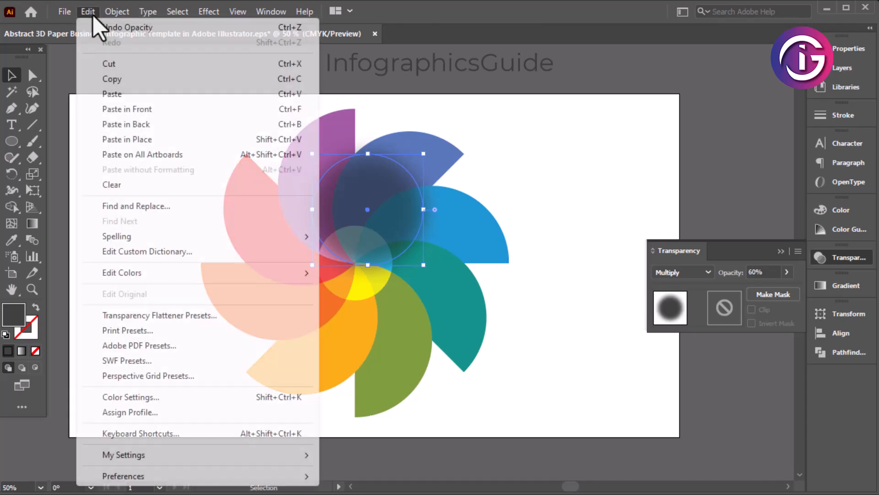
{"action": "left_click", "coordinate": [131, 109]}
{"action": "left_click_drag", "start_coordinate": [384, 190], "coordinate": [429, 216]}
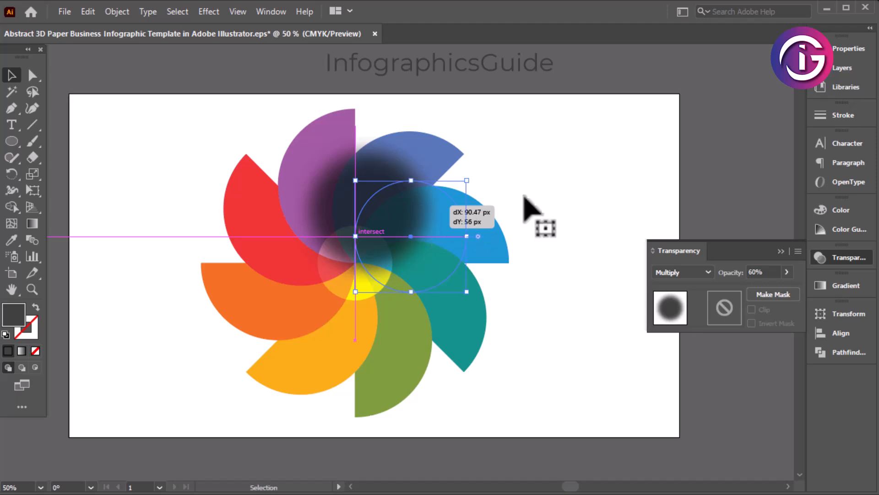
{"action": "left_click", "coordinate": [562, 169]}
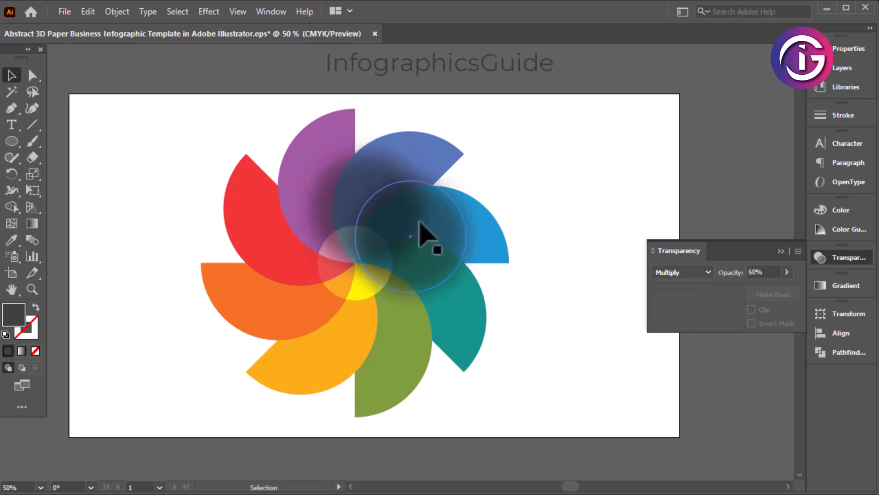
Place further copies of the blurred circle around the pinwheel over the teal, green and yellow-orange half-circles.
{"action": "left_click_drag", "start_coordinate": [427, 222], "coordinate": [352, 322]}
{"action": "left_click", "coordinate": [541, 326]}
{"action": "left_click", "coordinate": [522, 351]}
{"action": "left_click", "coordinate": [612, 171]}
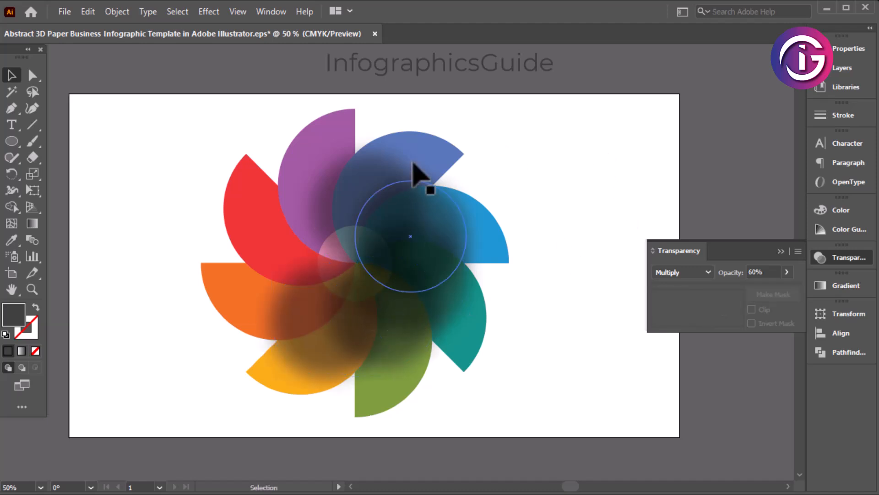
Paste a copy of the purple half-circle in front of the original and bring it to the front.
{"action": "left_click", "coordinate": [426, 145]}
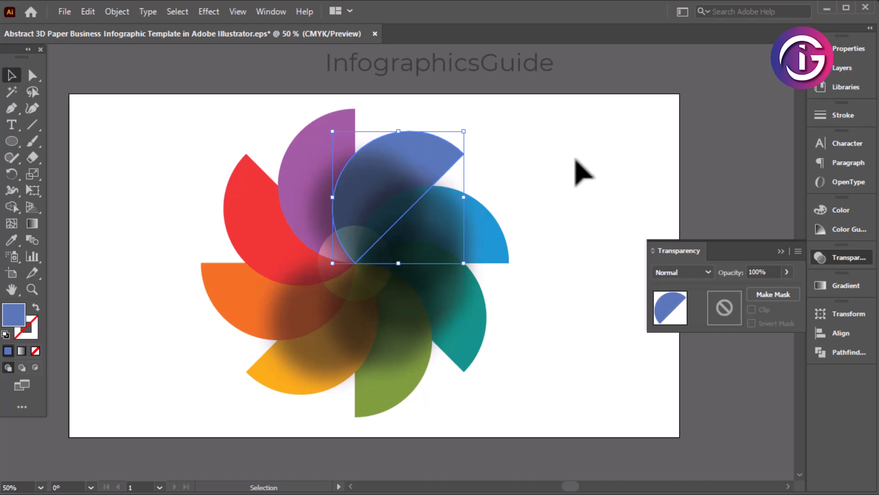
{"action": "left_click", "coordinate": [304, 141]}
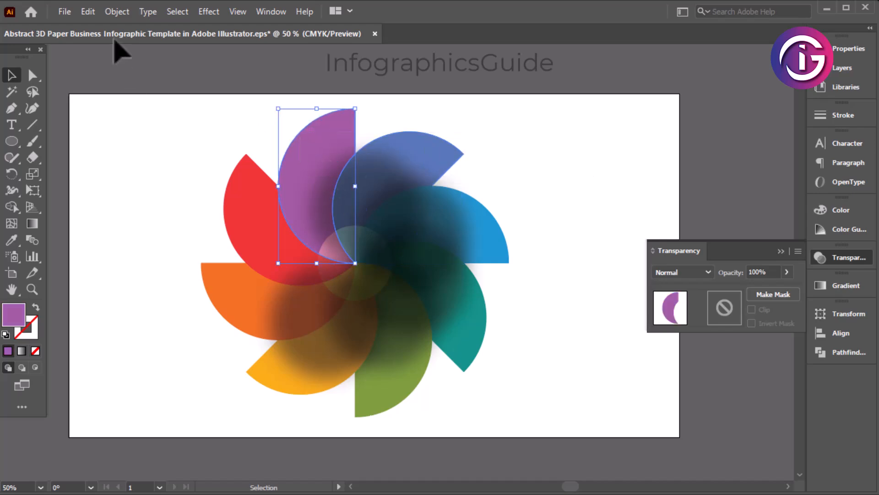
{"action": "left_click", "coordinate": [88, 11]}
{"action": "left_click", "coordinate": [108, 79]}
{"action": "left_click", "coordinate": [88, 12]}
{"action": "left_click", "coordinate": [122, 108]}
{"action": "left_click", "coordinate": [117, 11]}
{"action": "mouse_move", "coordinate": [254, 41]}
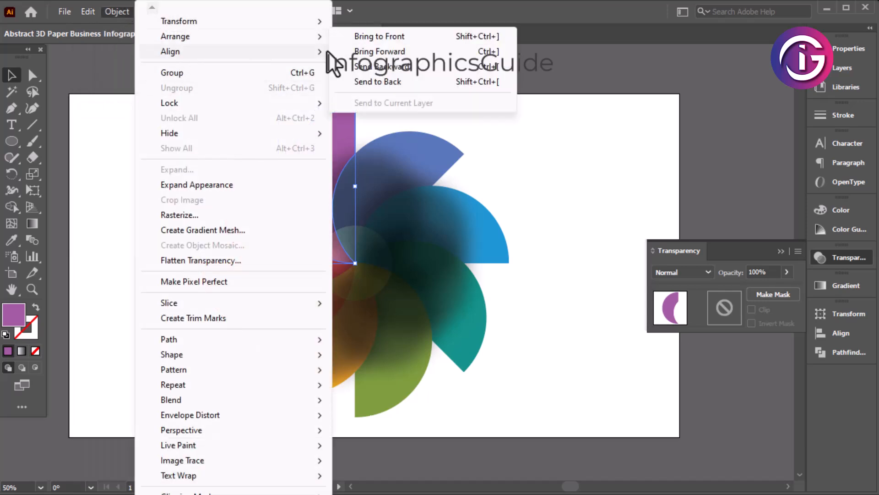
{"action": "left_click", "coordinate": [418, 39]}
{"action": "left_click", "coordinate": [566, 178]}
Make a clipping mask from the first blurred circle and the purple copy, limiting the shading to the purple half-circle.
{"action": "left_click", "coordinate": [345, 180]}
{"action": "left_click", "coordinate": [338, 143], "text": "shift"}
{"action": "right_click", "coordinate": [338, 138]}
{"action": "left_click", "coordinate": [410, 283]}
{"action": "left_click", "coordinate": [638, 169]}
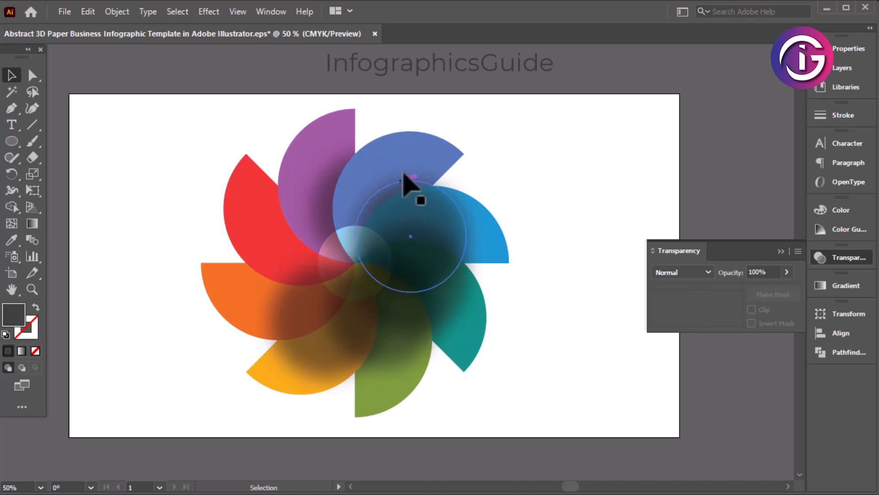
Paste a copy of the medium blue half-circle in front of the original and bring it to the front.
{"action": "left_click", "coordinate": [359, 147]}
{"action": "left_click", "coordinate": [88, 12]}
{"action": "left_click", "coordinate": [107, 81]}
{"action": "left_click", "coordinate": [88, 11]}
{"action": "left_click", "coordinate": [127, 109]}
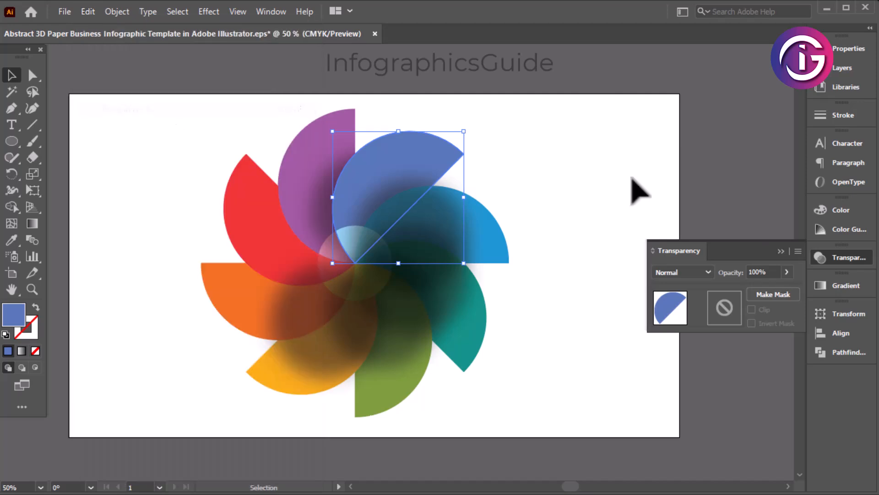
{"action": "left_click", "coordinate": [118, 12]}
{"action": "mouse_move", "coordinate": [201, 40]}
{"action": "left_click", "coordinate": [394, 35]}
{"action": "left_click", "coordinate": [538, 181]}
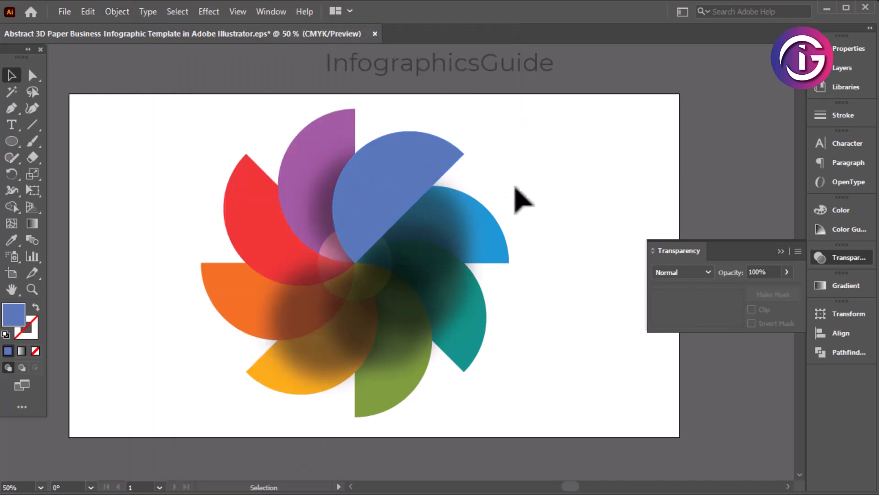
Make a clipping mask from the second blurred circle and the medium blue copy, limiting the shading to that half-circle.
{"action": "left_click", "coordinate": [445, 207]}
{"action": "left_click", "coordinate": [420, 158], "text": "shift"}
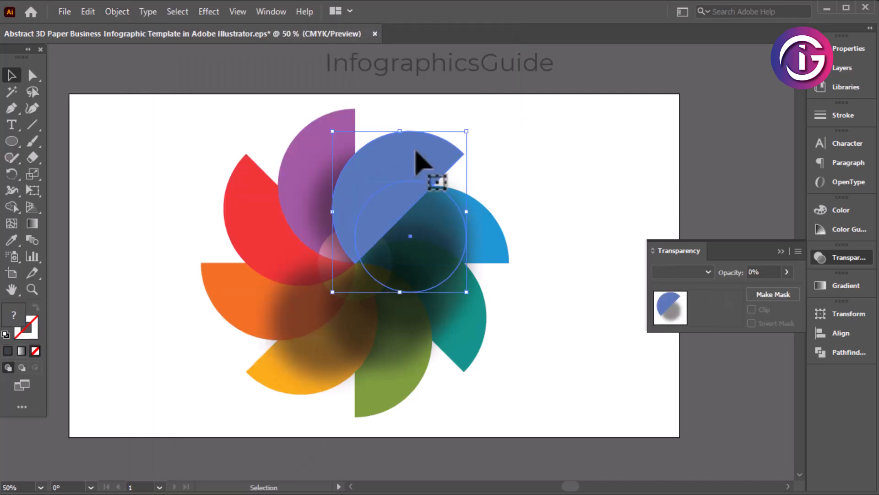
{"action": "right_click", "coordinate": [416, 151]}
{"action": "left_click", "coordinate": [477, 304]}
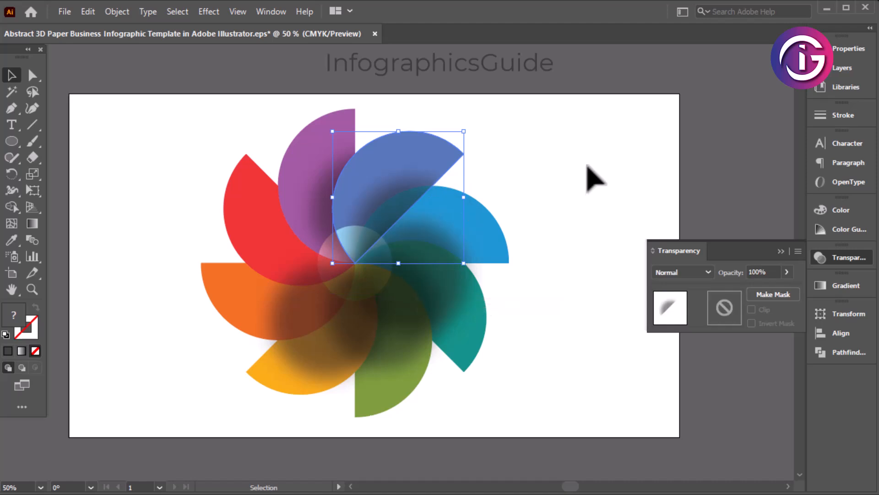
{"action": "left_click", "coordinate": [588, 168]}
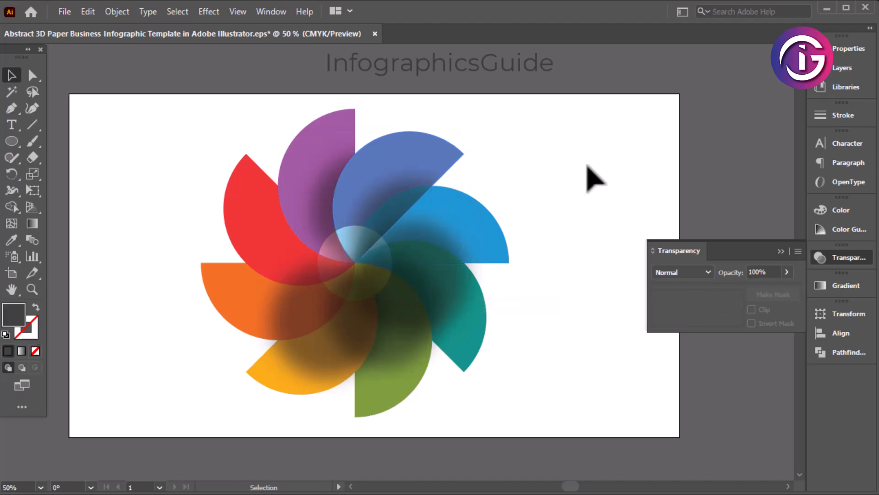
{"action": "left_click", "coordinate": [435, 177]}
{"action": "key", "text": "ctrl+z"}
{"action": "key", "text": "ctrl+z"}
{"action": "left_click_drag", "start_coordinate": [402, 192], "coordinate": [462, 98]}
{"action": "key", "text": "ctrl+z"}
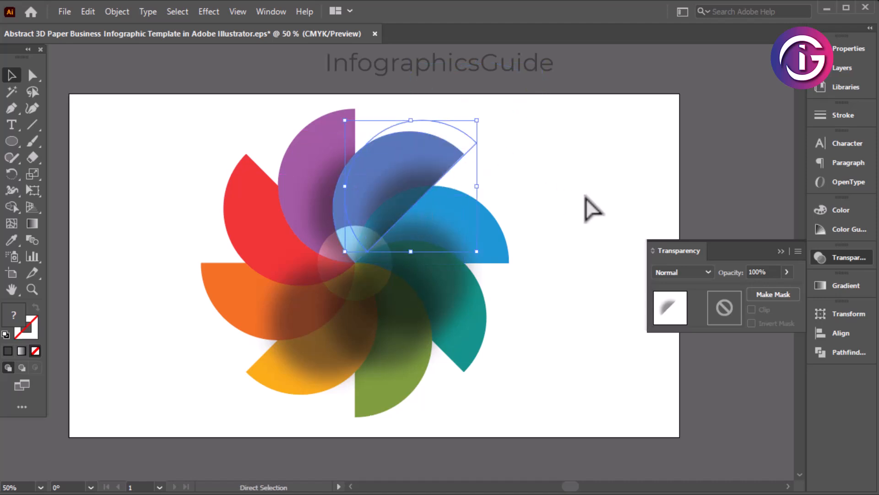
{"action": "left_click", "coordinate": [587, 194]}
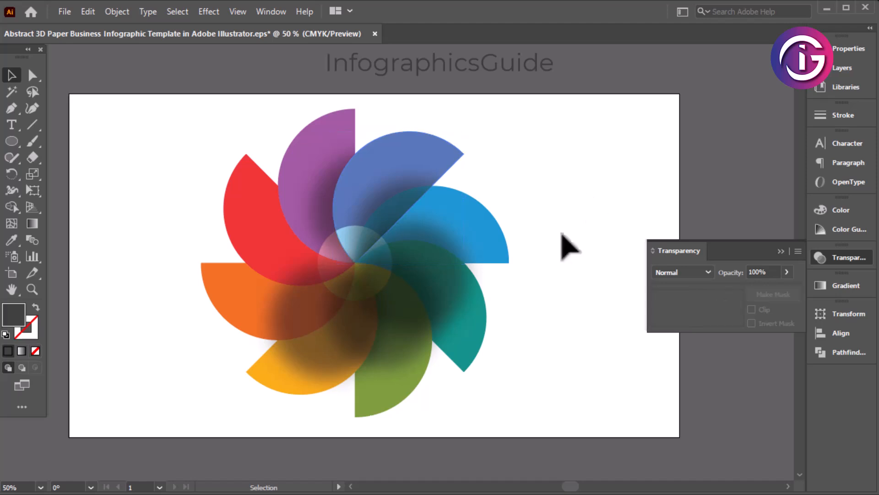
Move the blurred circle between the light blue and teal half-circles slightly downward.
{"action": "left_click", "coordinate": [458, 260]}
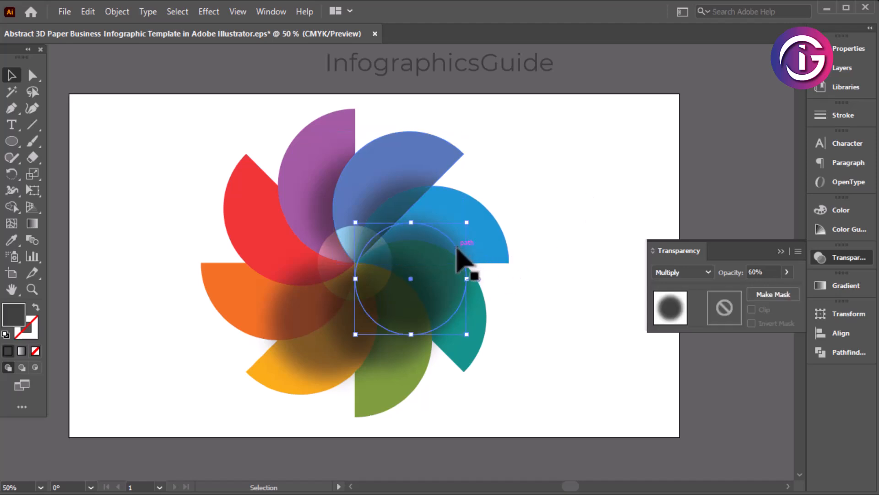
{"action": "left_click_drag", "start_coordinate": [534, 189], "coordinate": [447, 264]}
{"action": "left_click", "coordinate": [583, 216]}
{"action": "left_click_drag", "start_coordinate": [526, 215], "coordinate": [526, 216]}
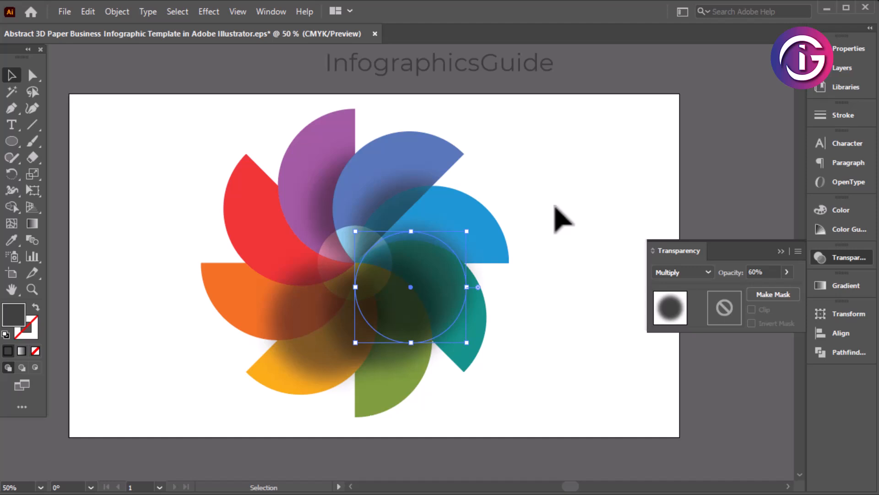
Paste a copy of the light blue half-circle in front of the original and bring it to the front.
{"action": "left_click", "coordinate": [488, 236]}
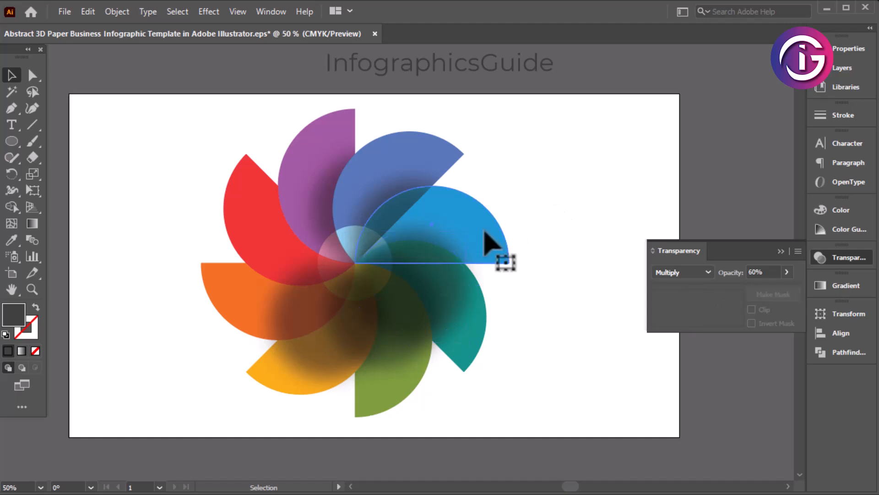
{"action": "left_click", "coordinate": [89, 12]}
{"action": "left_click", "coordinate": [118, 79]}
{"action": "left_click", "coordinate": [87, 12]}
{"action": "left_click", "coordinate": [136, 109]}
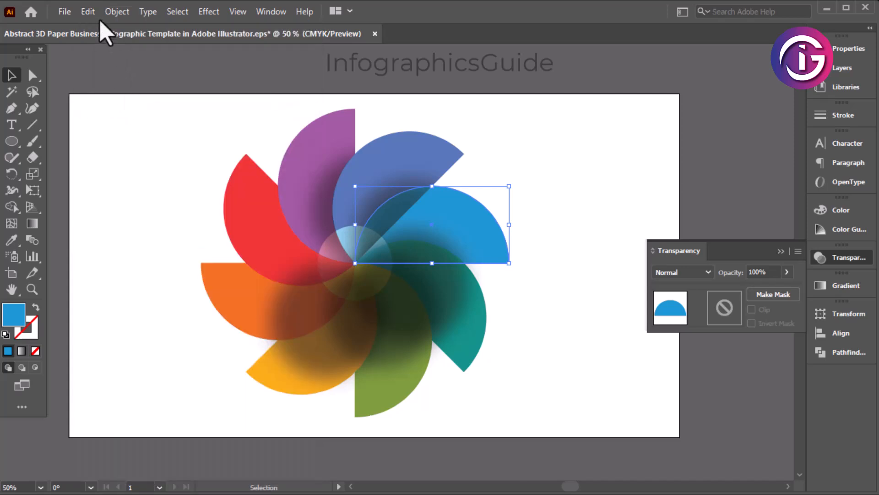
{"action": "left_click", "coordinate": [118, 11]}
{"action": "mouse_move", "coordinate": [185, 40]}
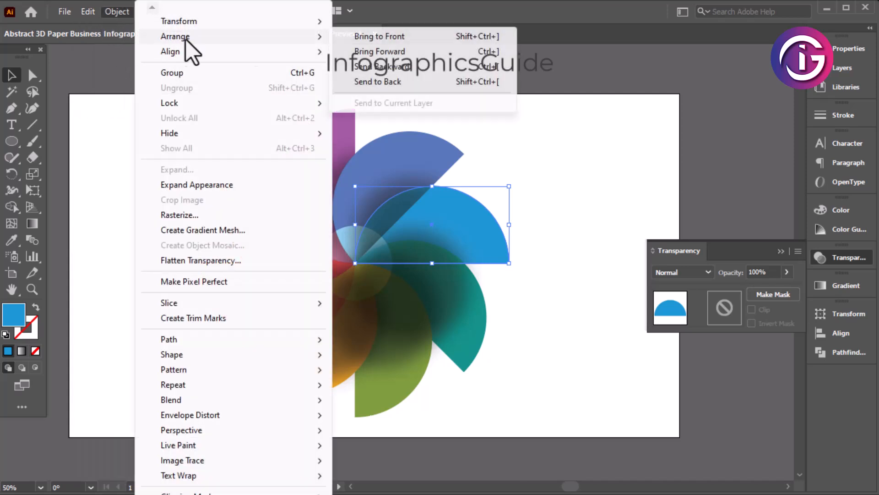
{"action": "left_click", "coordinate": [391, 39]}
{"action": "left_click", "coordinate": [541, 248]}
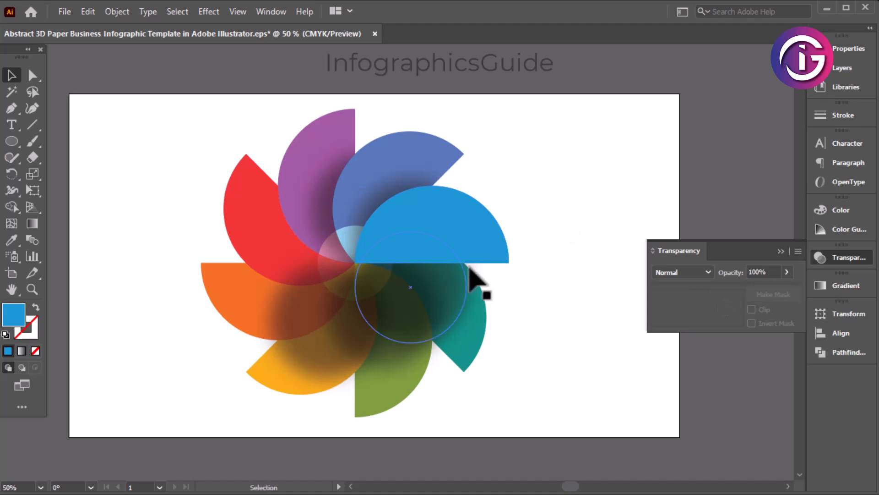
Make a clipping mask from the blurred circle below the light blue half-circle and the light blue copy.
{"action": "left_click", "coordinate": [464, 270]}
{"action": "left_click", "coordinate": [477, 223], "text": "shift"}
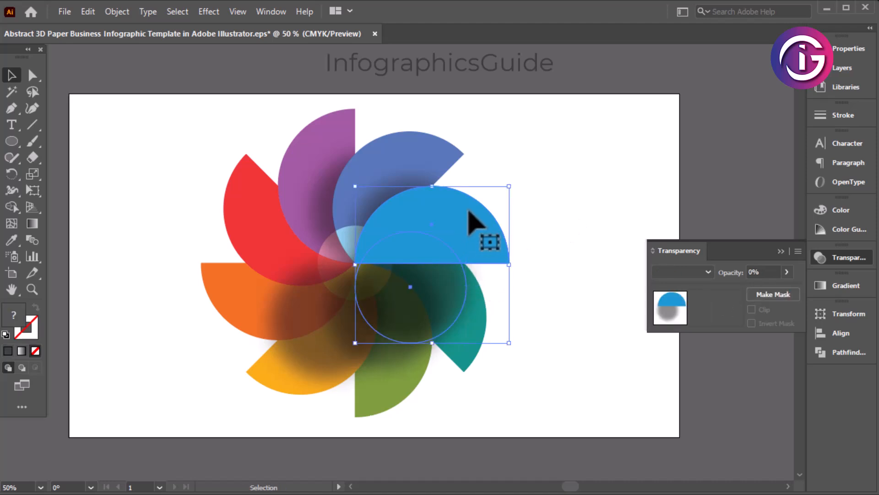
{"action": "right_click", "coordinate": [469, 210]}
{"action": "left_click", "coordinate": [537, 357]}
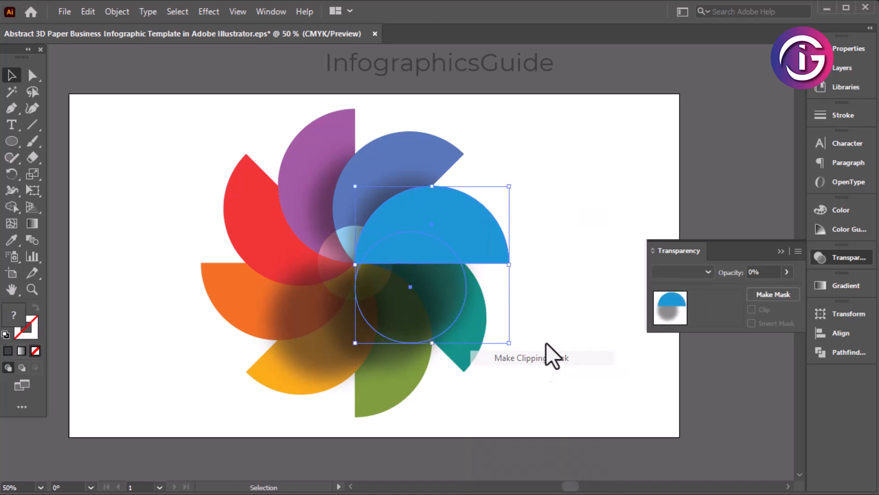
{"action": "left_click", "coordinate": [555, 189]}
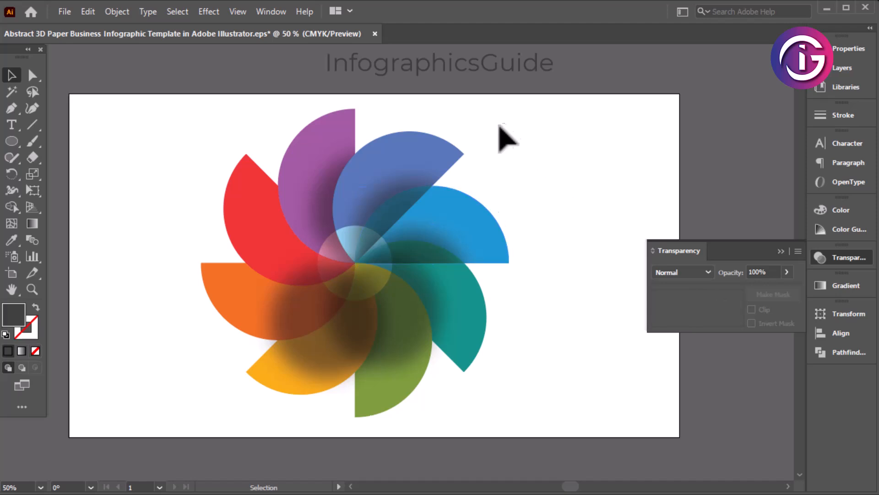
Bring the shaded medium blue half-circle group to the front.
{"action": "left_click", "coordinate": [412, 179]}
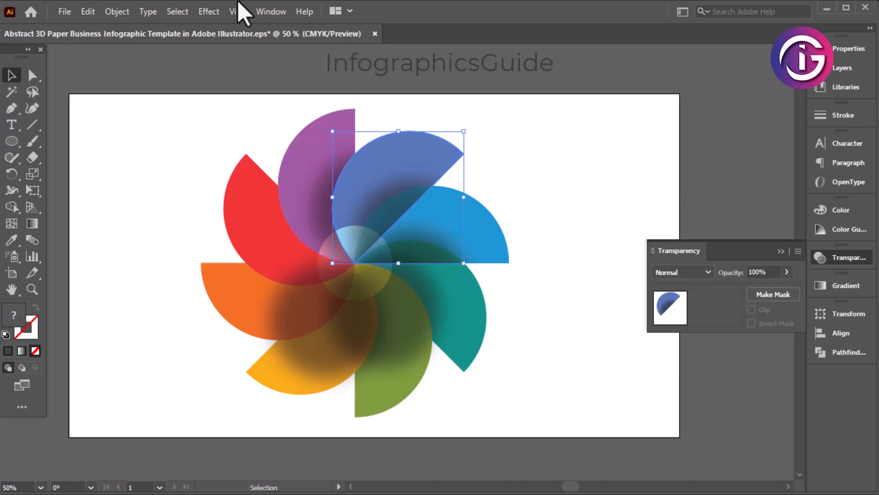
{"action": "left_click", "coordinate": [565, 157]}
{"action": "left_click", "coordinate": [402, 176]}
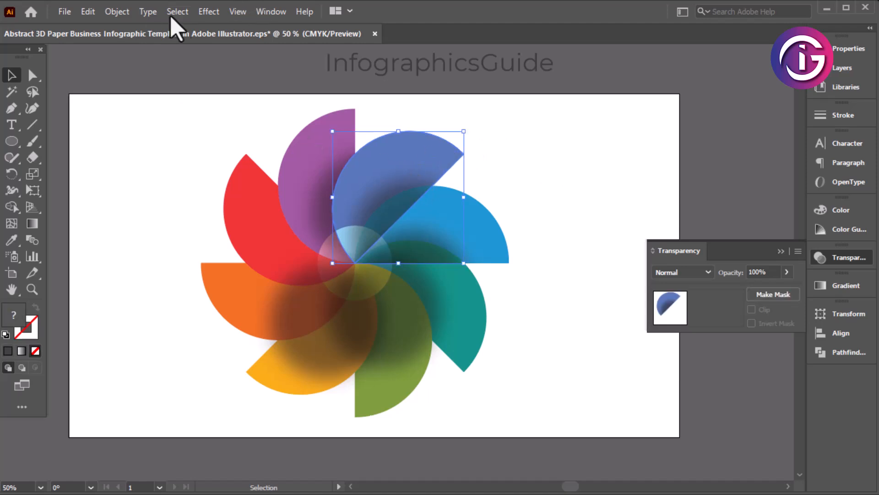
{"action": "left_click", "coordinate": [122, 15]}
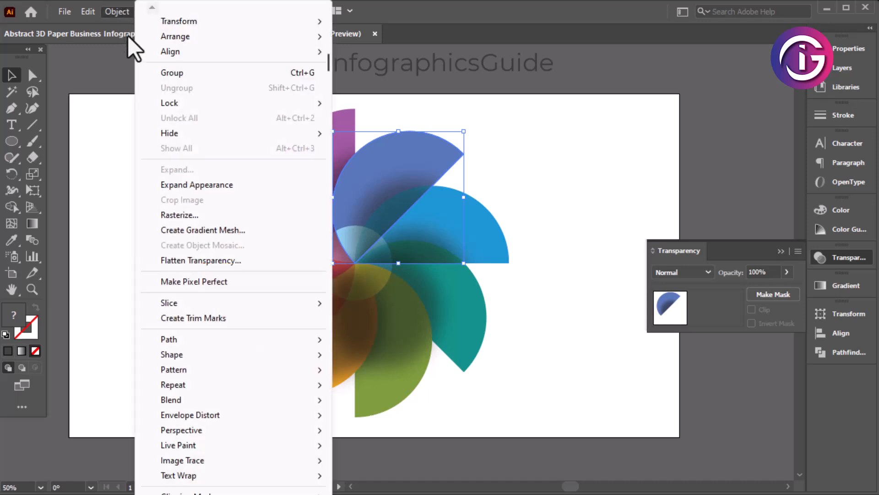
{"action": "mouse_move", "coordinate": [165, 39]}
{"action": "left_click", "coordinate": [407, 51]}
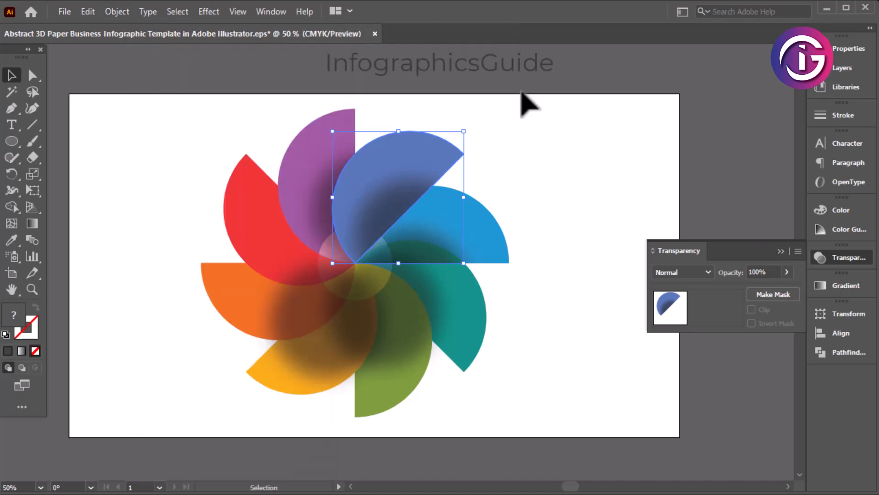
{"action": "left_click", "coordinate": [522, 95]}
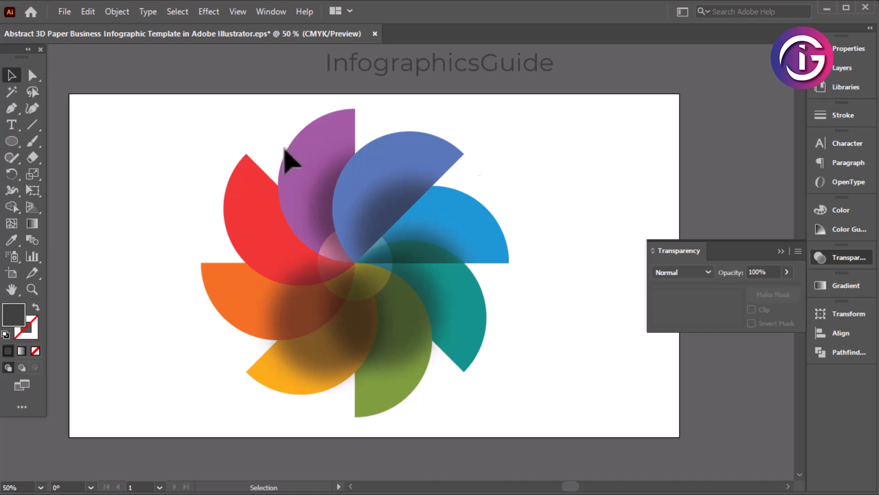
Select the blurred circle inside the medium blue half-circle's clipping mask with the Direct Selection tool.
{"action": "left_click", "coordinate": [396, 197]}
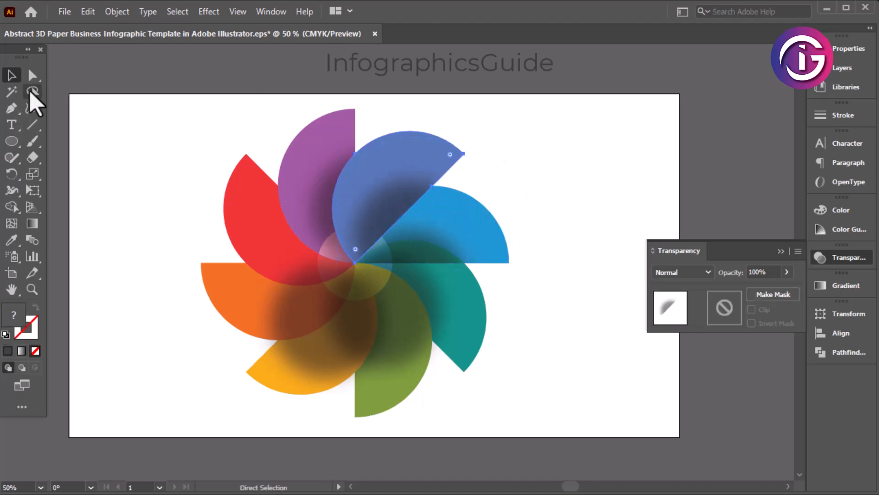
{"action": "left_click", "coordinate": [32, 75]}
{"action": "left_click", "coordinate": [414, 168]}
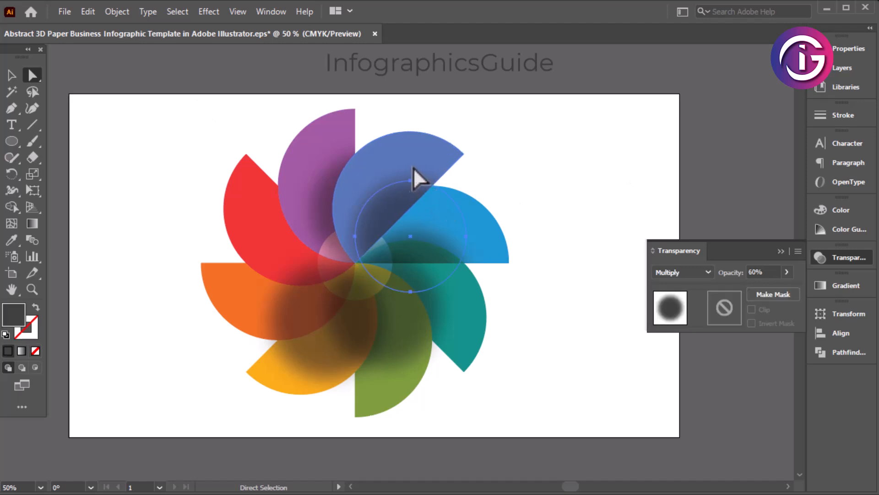
{"action": "left_click", "coordinate": [660, 186]}
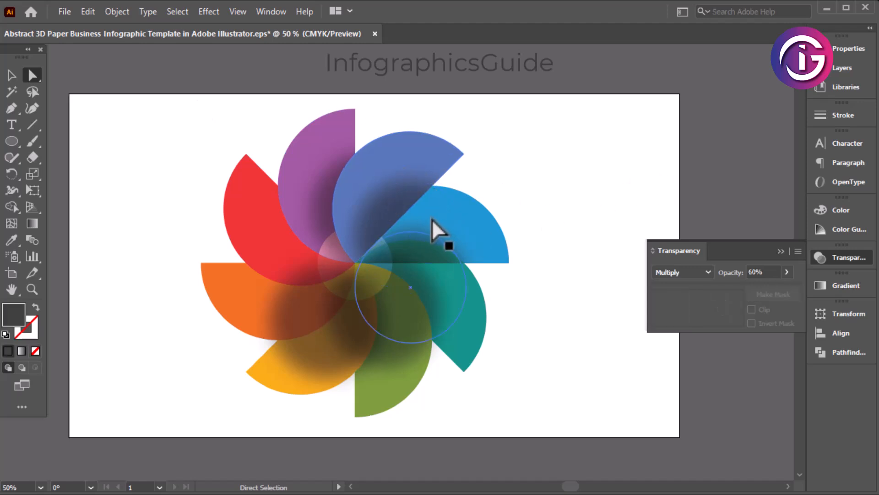
{"action": "left_click", "coordinate": [392, 205]}
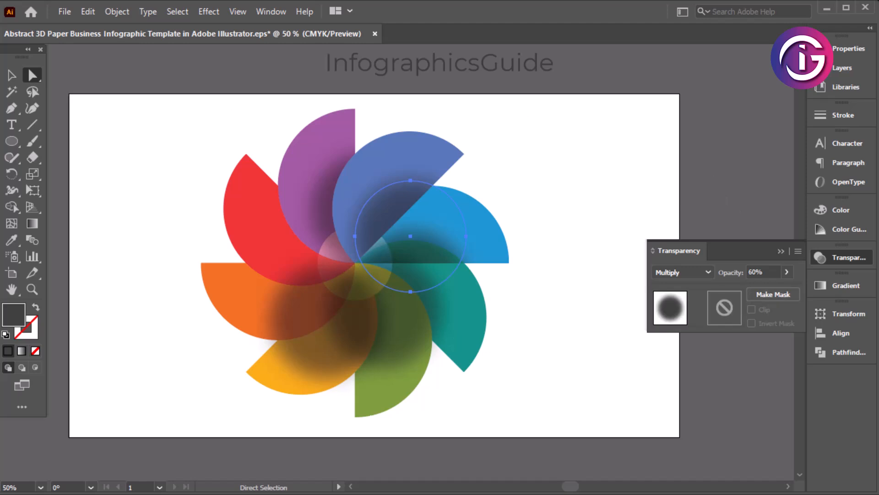
{"action": "left_click", "coordinate": [12, 75]}
{"action": "left_click", "coordinate": [514, 198]}
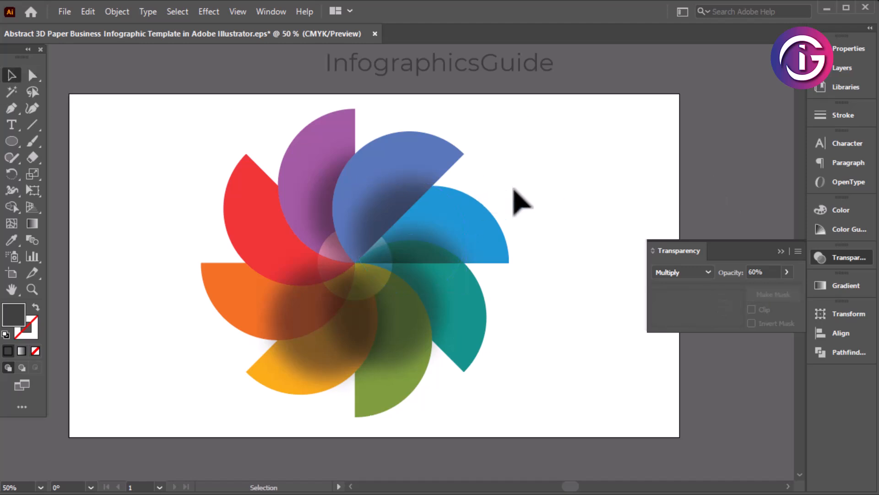
Bring the shaded light blue half-circle group to the front, over the medium blue one.
{"action": "left_click", "coordinate": [437, 230]}
{"action": "right_click", "coordinate": [445, 220]}
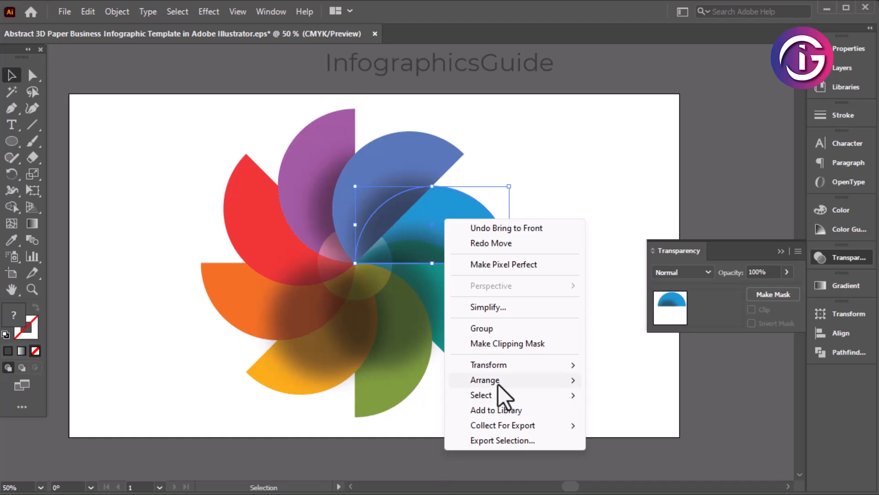
{"action": "mouse_move", "coordinate": [556, 381]}
{"action": "left_click", "coordinate": [664, 379]}
{"action": "left_click", "coordinate": [591, 180]}
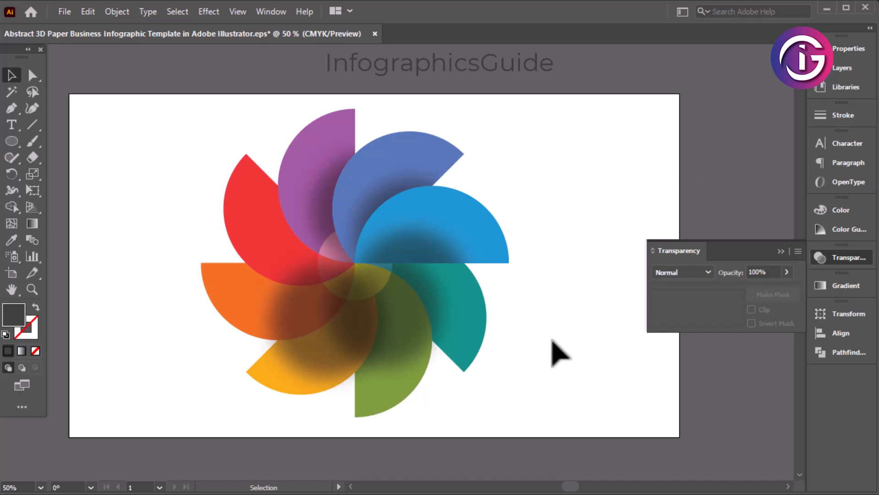
Paste a copy of the teal half-circle in front of the original.
{"action": "left_click", "coordinate": [436, 316]}
{"action": "left_click", "coordinate": [565, 338]}
{"action": "left_click", "coordinate": [437, 326]}
{"action": "left_click", "coordinate": [469, 308]}
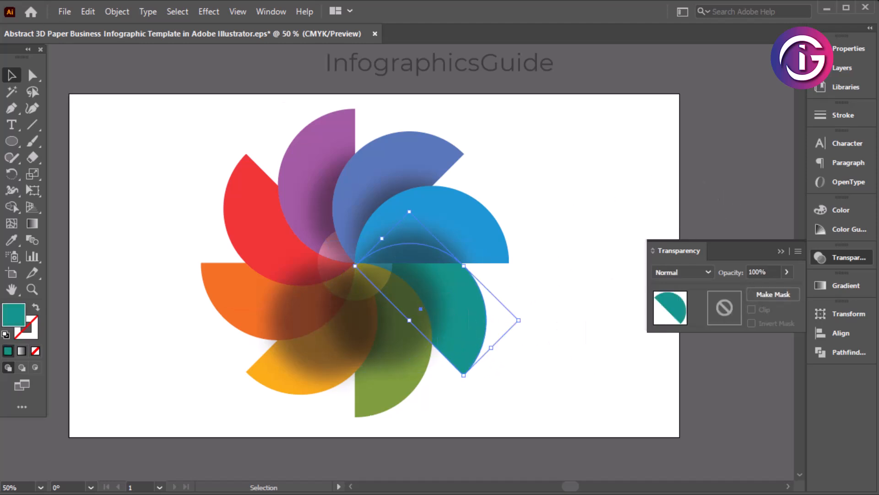
{"action": "left_click", "coordinate": [506, 275]}
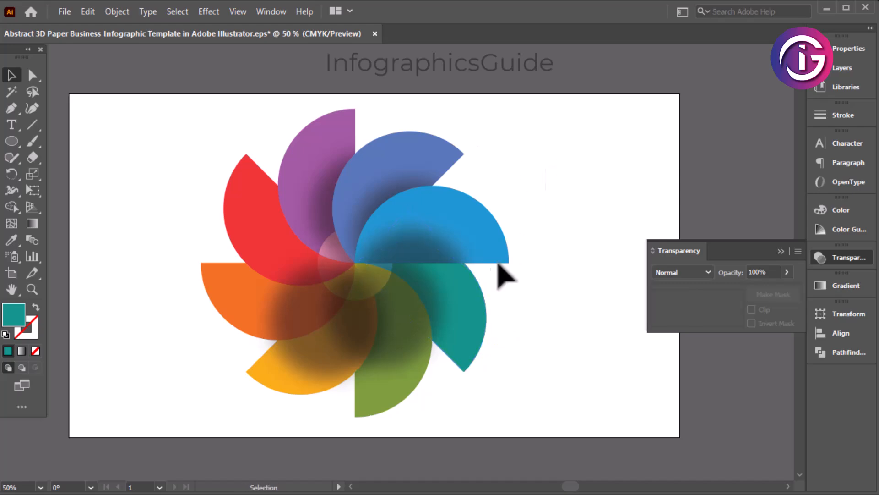
{"action": "left_click", "coordinate": [468, 299]}
{"action": "left_click", "coordinate": [80, 13]}
{"action": "left_click", "coordinate": [88, 13]}
{"action": "left_click", "coordinate": [87, 12]}
{"action": "left_click", "coordinate": [137, 108]}
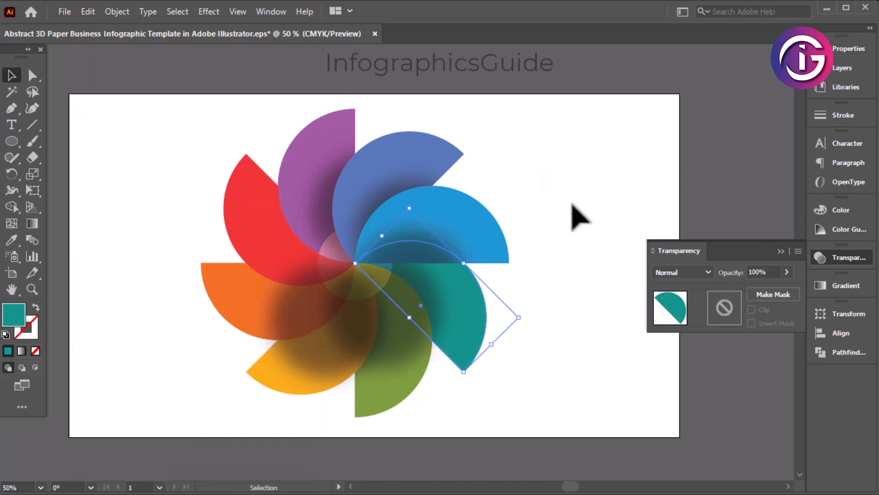
Try to make a clipping mask from the blurred circle between the teal and green half-circles and the teal copy.
{"action": "left_click", "coordinate": [426, 294], "text": "shift"}
{"action": "right_click", "coordinate": [427, 298]}
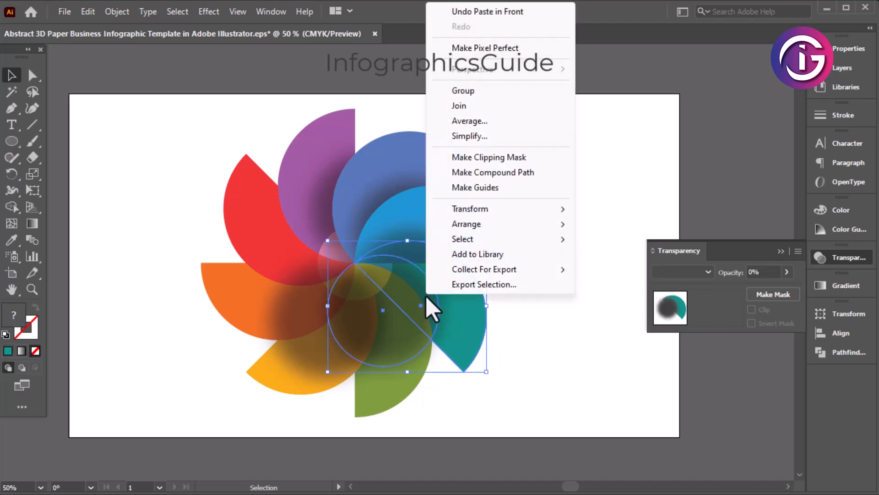
{"action": "left_click", "coordinate": [496, 157]}
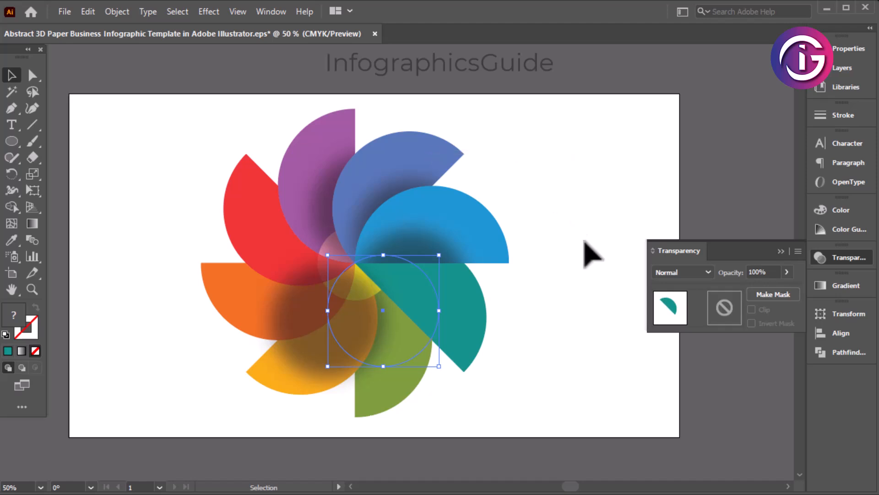
{"action": "key", "text": "v"}
{"action": "left_click", "coordinate": [581, 280]}
Bring the teal half-circle copy to the front, above the blurred circle.
{"action": "left_click", "coordinate": [481, 324]}
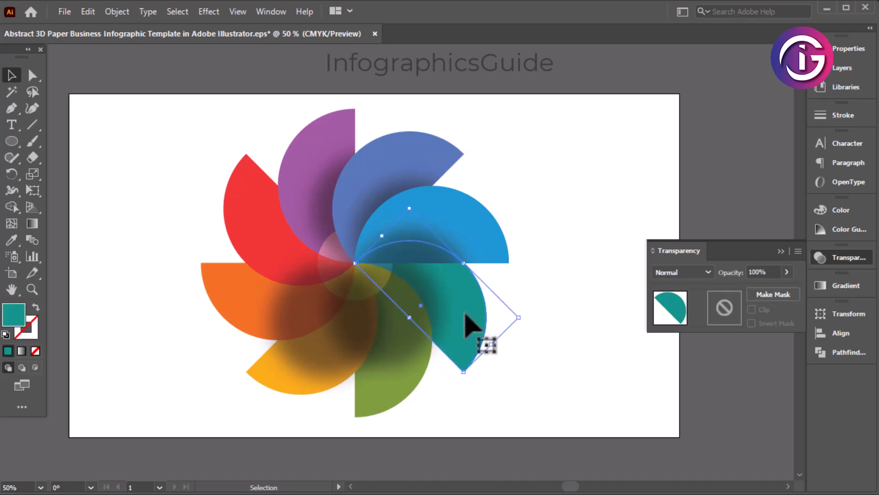
{"action": "left_click", "coordinate": [118, 11]}
{"action": "mouse_move", "coordinate": [177, 36]}
{"action": "left_click", "coordinate": [370, 35]}
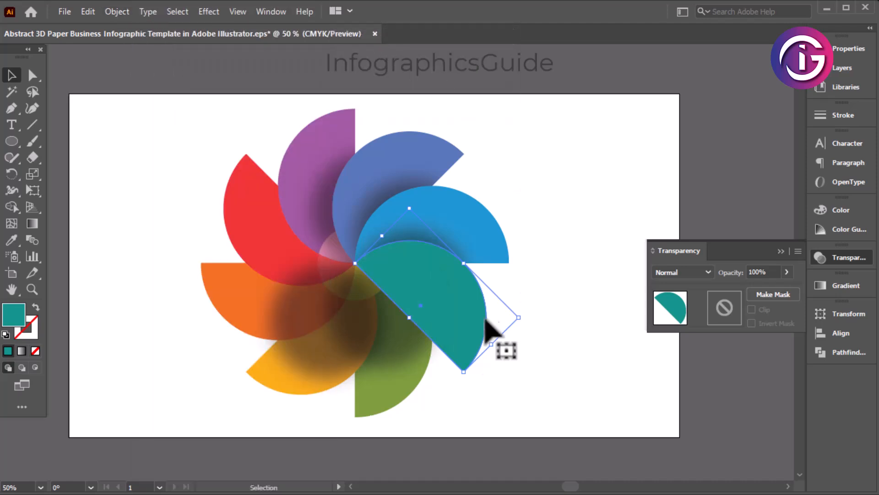
Make a clipping mask from the adjacent blurred circle and the teal copy, limiting the shading to the teal half-circle.
{"action": "left_click", "coordinate": [417, 334]}
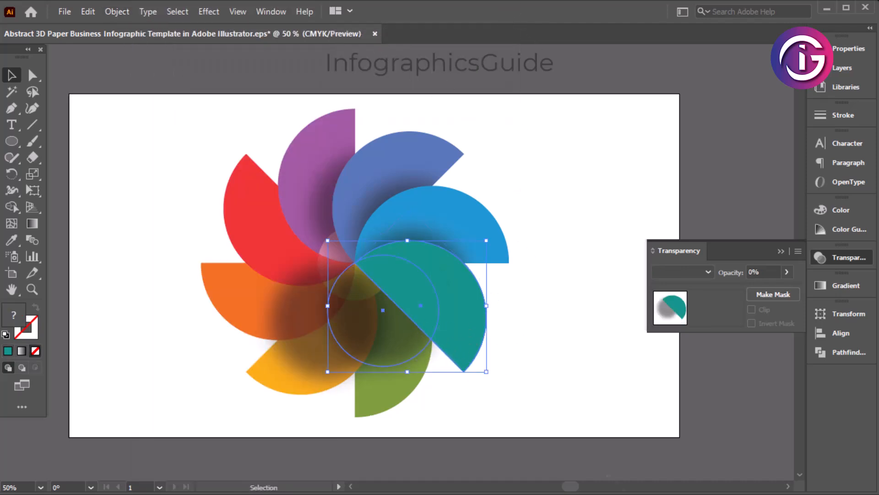
{"action": "right_click", "coordinate": [457, 306]}
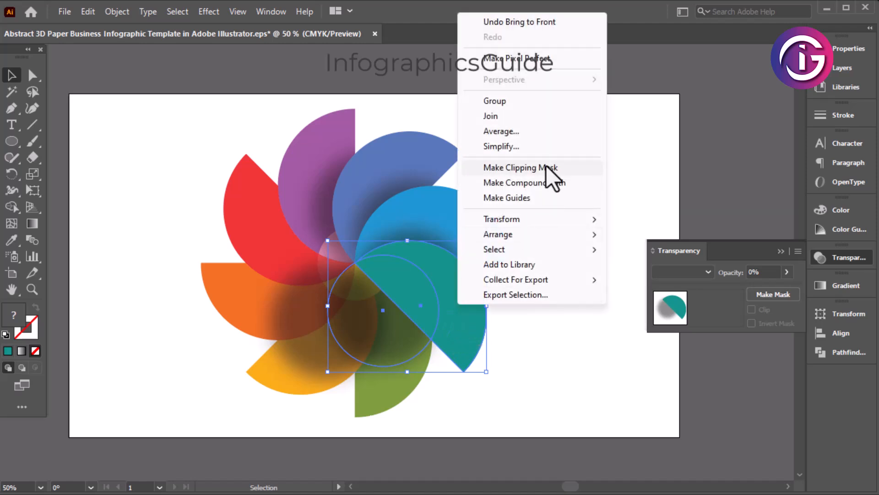
{"action": "left_click", "coordinate": [520, 167]}
{"action": "left_click", "coordinate": [563, 351]}
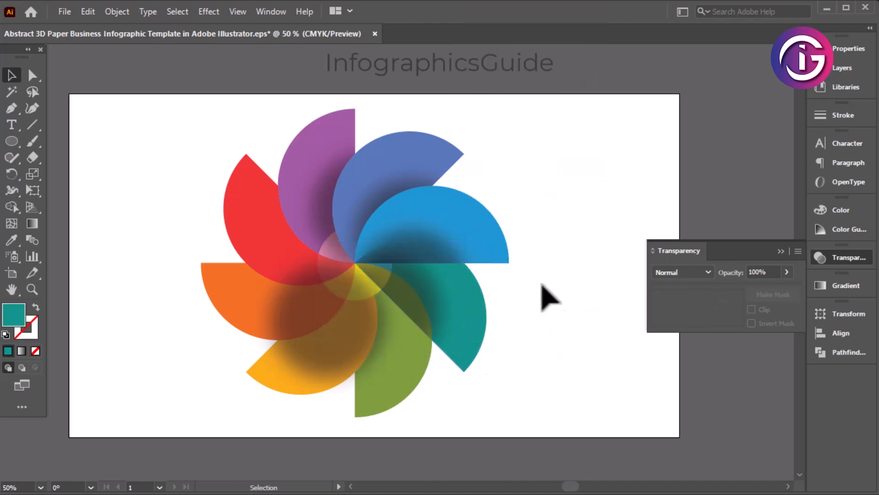
Bring the shaded teal half-circle group to the front, over the light blue one.
{"action": "left_click", "coordinate": [458, 330]}
{"action": "right_click", "coordinate": [455, 318]}
{"action": "mouse_move", "coordinate": [523, 247]}
{"action": "left_click", "coordinate": [638, 244]}
{"action": "left_click", "coordinate": [590, 341]}
Shift the blurred circle on the yellow half-circle slightly toward the green one and place a copy of it over the orange half-circle.
{"action": "left_click_drag", "start_coordinate": [544, 385], "coordinate": [567, 332]}
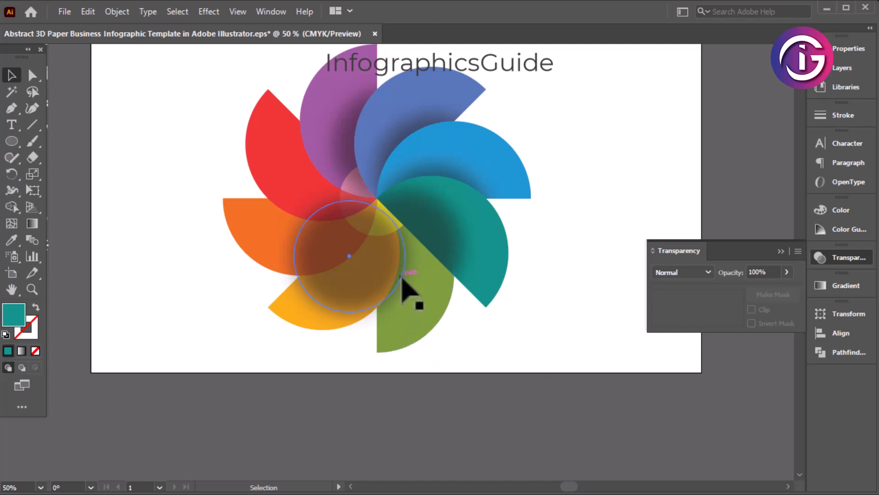
{"action": "left_click_drag", "start_coordinate": [403, 282], "coordinate": [407, 287]}
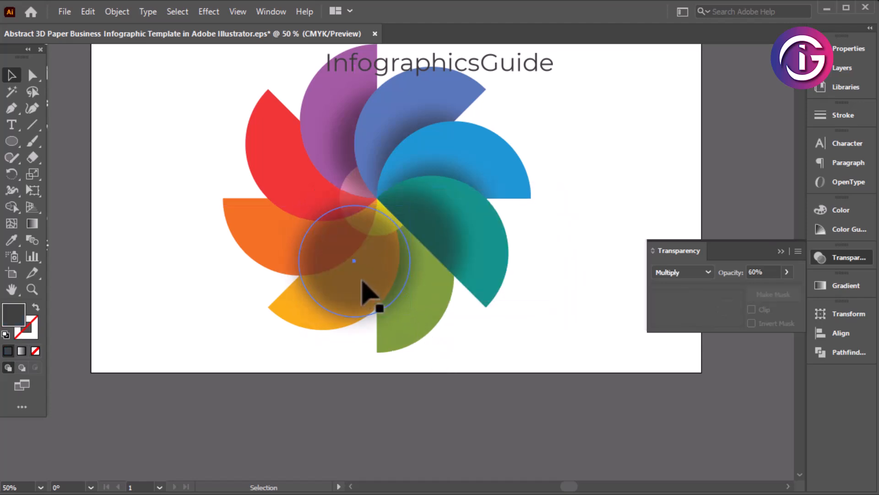
{"action": "left_click", "coordinate": [88, 12]}
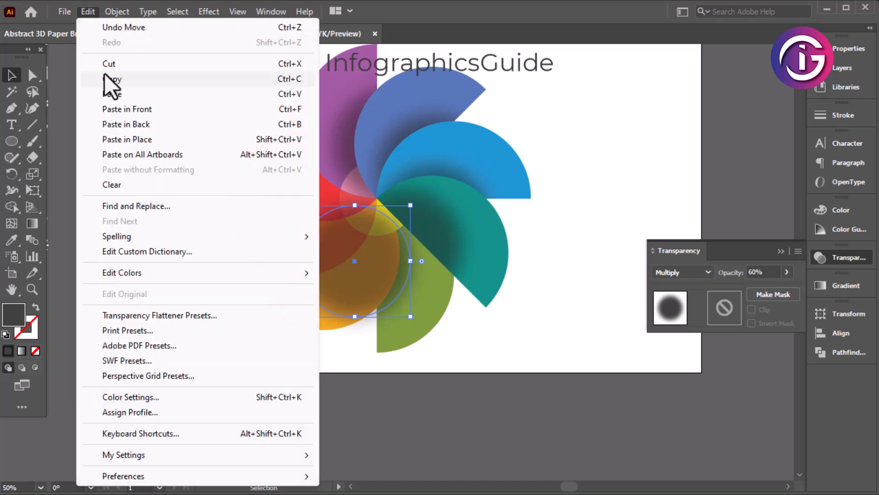
{"action": "left_click", "coordinate": [133, 108]}
{"action": "left_click_drag", "start_coordinate": [378, 277], "coordinate": [337, 237]}
{"action": "left_click", "coordinate": [595, 158]}
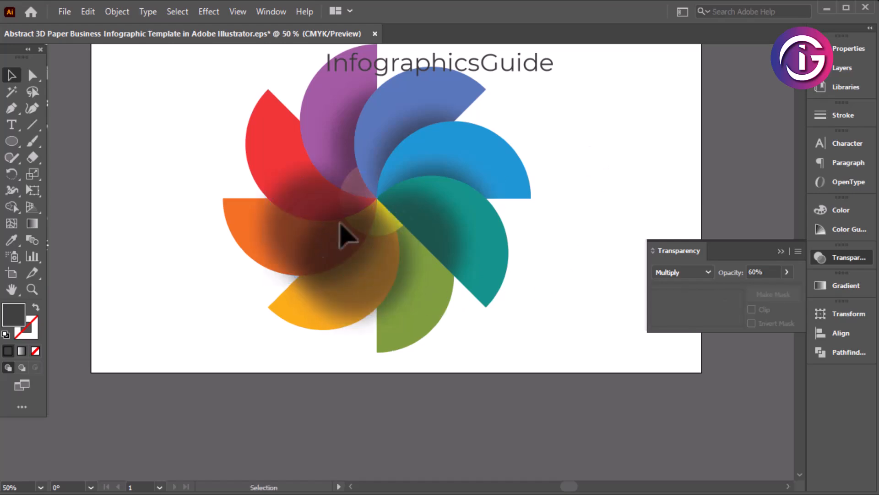
Paste a copy of the orange half-circle's blurred circle in front and move it up over the red half-circle.
{"action": "left_click", "coordinate": [323, 236]}
{"action": "left_click", "coordinate": [88, 12]}
{"action": "left_click", "coordinate": [110, 78]}
{"action": "left_click", "coordinate": [88, 12]}
{"action": "left_click", "coordinate": [131, 109]}
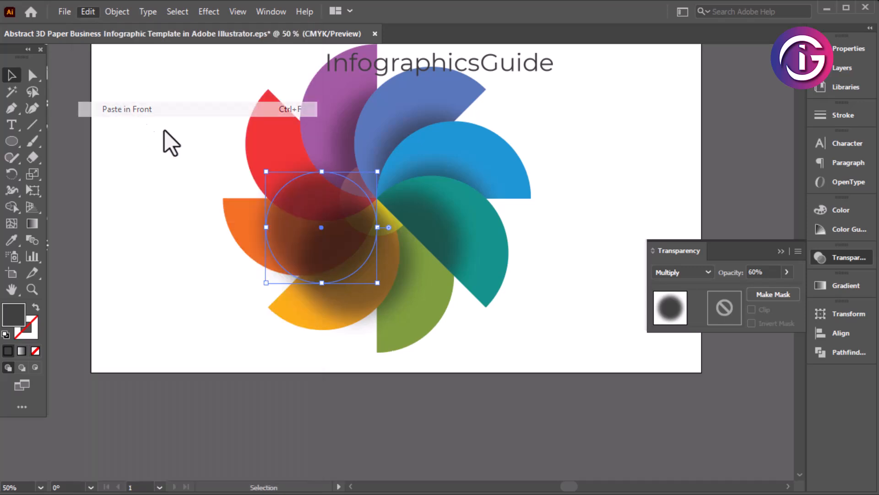
{"action": "left_click_drag", "start_coordinate": [324, 241], "coordinate": [317, 192]}
Paste a copy of the red half-circle's blurred circle in front and move it up over the purple half-circle.
{"action": "left_click", "coordinate": [88, 13]}
{"action": "left_click", "coordinate": [116, 78]}
{"action": "left_click", "coordinate": [87, 13]}
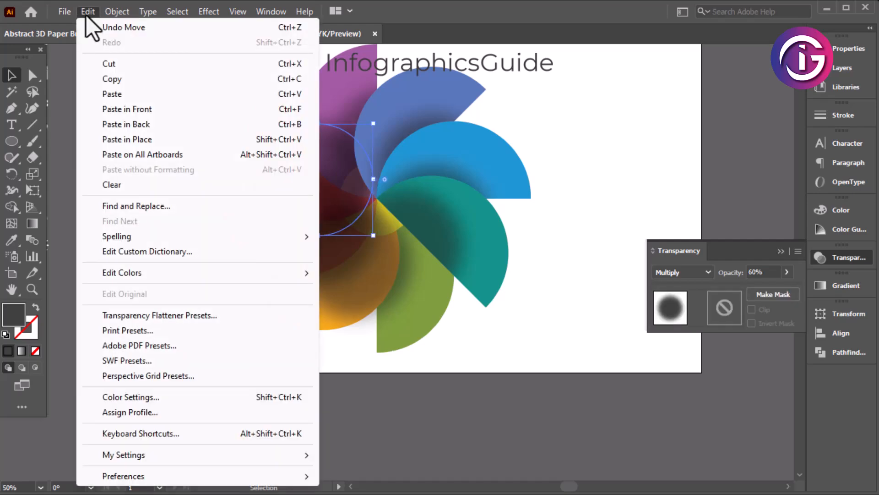
{"action": "left_click", "coordinate": [136, 109]}
{"action": "left_click_drag", "start_coordinate": [327, 180], "coordinate": [310, 105]}
{"action": "left_click", "coordinate": [609, 126]}
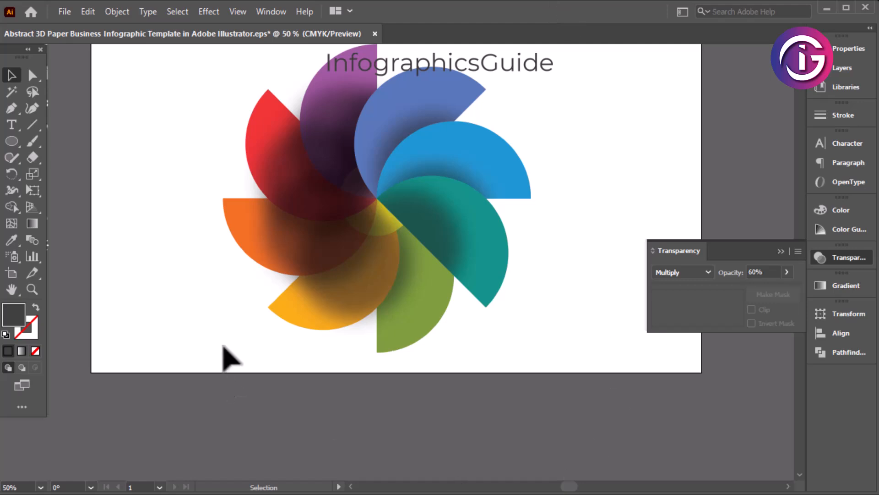
Copy the green half-circle.
{"action": "left_click", "coordinate": [423, 324]}
{"action": "left_click", "coordinate": [88, 11]}
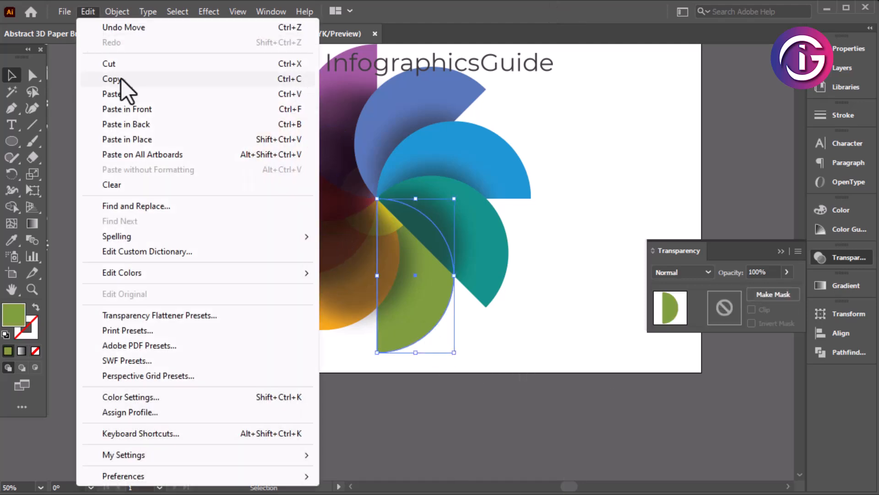
{"action": "left_click", "coordinate": [121, 78]}
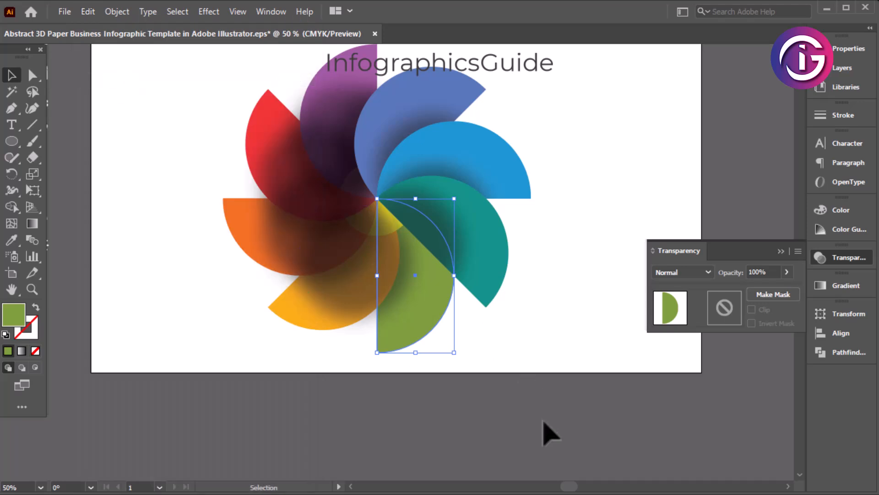
{"action": "left_click", "coordinate": [442, 339]}
{"action": "left_click_drag", "start_coordinate": [415, 329], "coordinate": [603, 347]}
{"action": "key", "text": "ctrl+z"}
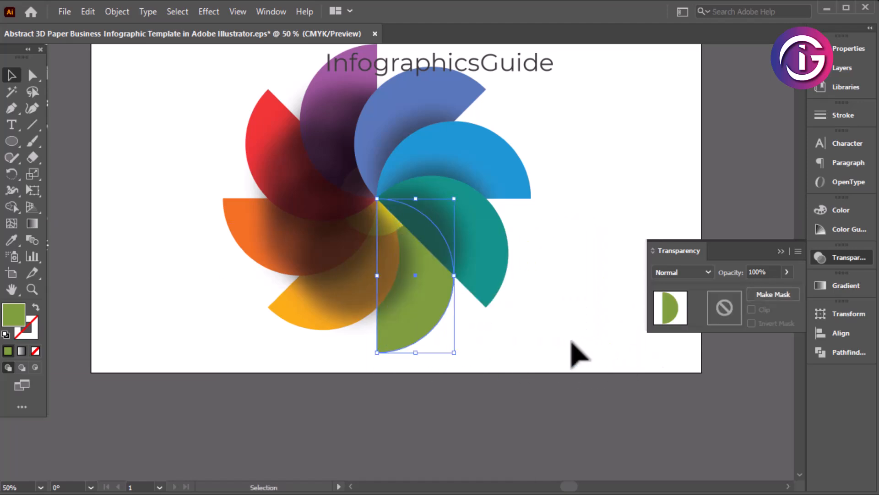
Paste a copy of the green half-circle in front and arrange that copy above all other shapes.
{"action": "left_click", "coordinate": [572, 353]}
{"action": "left_click", "coordinate": [405, 285]}
{"action": "left_click", "coordinate": [439, 316]}
{"action": "left_click", "coordinate": [88, 14]}
{"action": "left_click", "coordinate": [113, 77]}
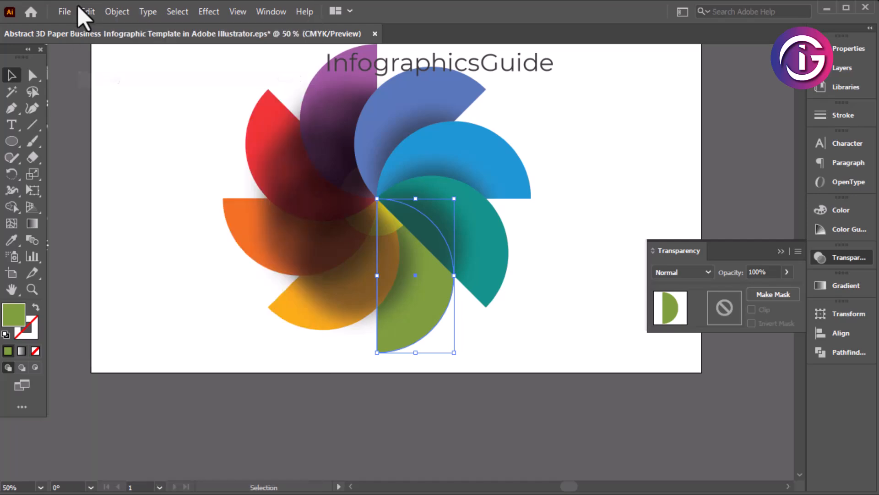
{"action": "left_click", "coordinate": [87, 13]}
{"action": "left_click", "coordinate": [137, 109]}
{"action": "left_click", "coordinate": [117, 14]}
{"action": "mouse_move", "coordinate": [175, 37]}
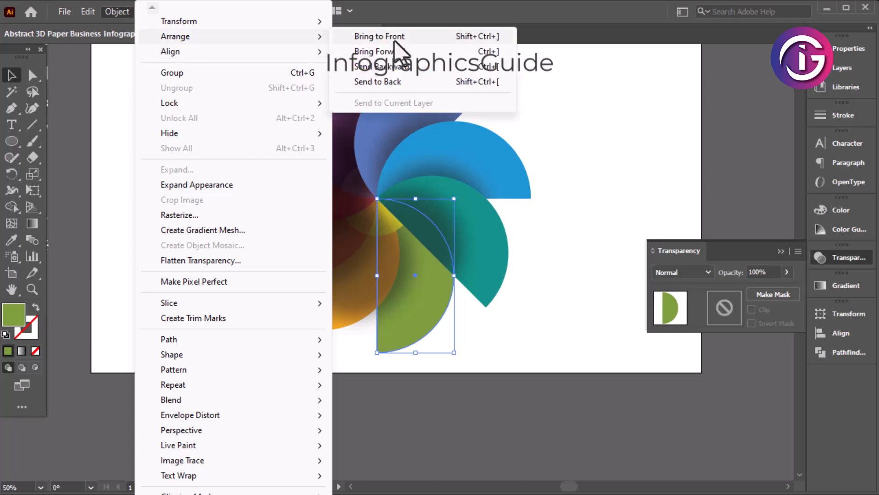
{"action": "left_click", "coordinate": [394, 39]}
{"action": "left_click", "coordinate": [365, 295], "text": "shift"}
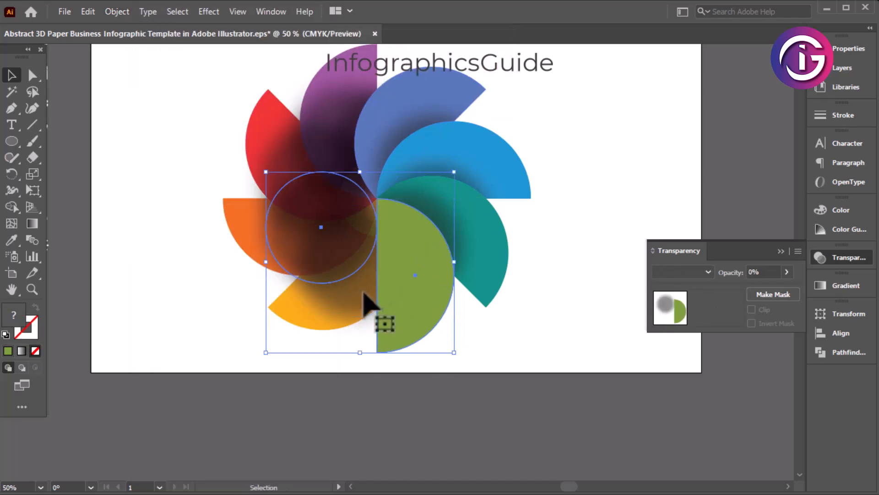
{"action": "left_click", "coordinate": [491, 359]}
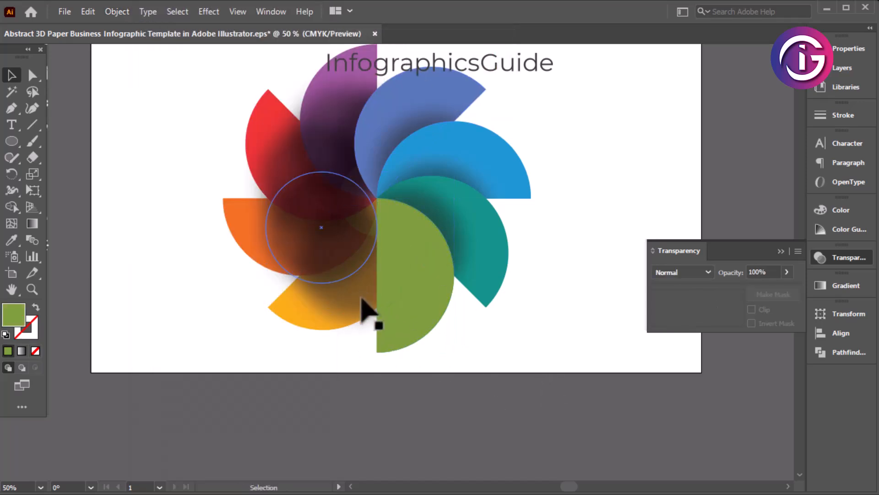
{"action": "left_click", "coordinate": [375, 289]}
{"action": "left_click_drag", "start_coordinate": [414, 302], "coordinate": [526, 316]}
{"action": "key", "text": "ctrl+z"}
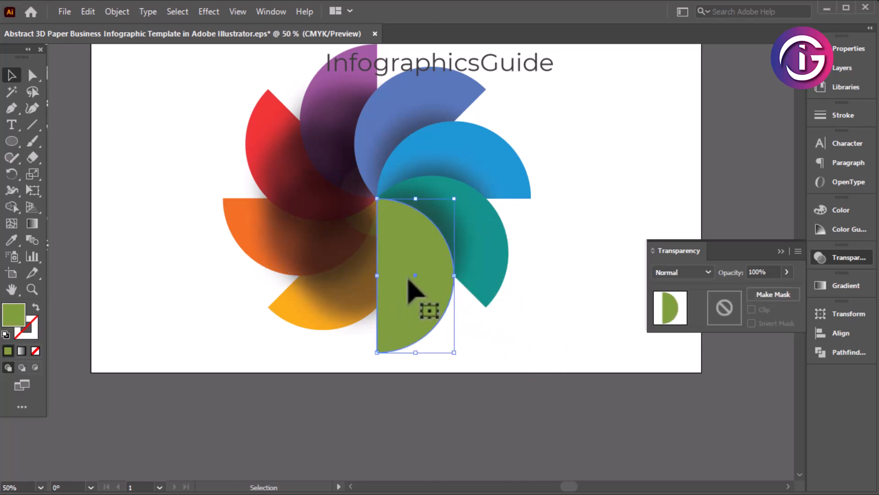
Clip the blurred circle between the yellow and green half-circles to the green copy with a clipping mask.
{"action": "left_click", "coordinate": [375, 323]}
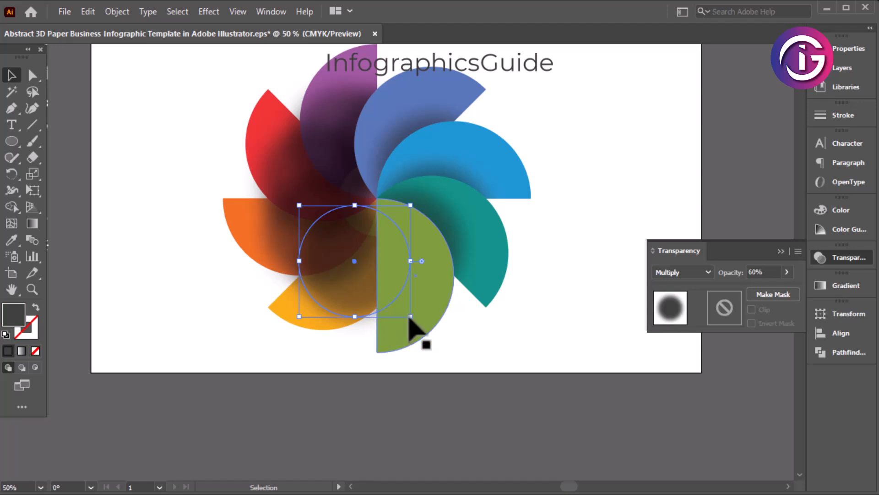
{"action": "left_click", "coordinate": [433, 306], "text": "shift"}
{"action": "right_click", "coordinate": [441, 290]}
{"action": "left_click", "coordinate": [499, 359]}
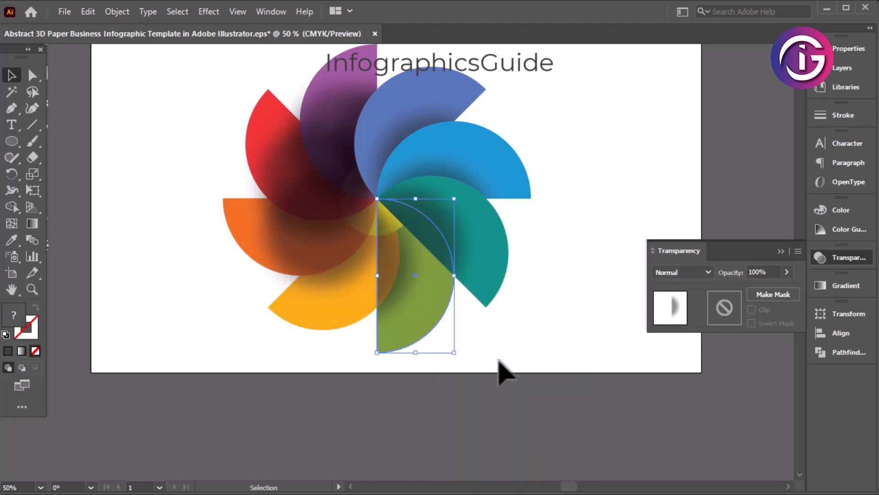
Bring the clipped shadow group of the green half-circle to the front.
{"action": "left_click", "coordinate": [462, 352]}
{"action": "left_click", "coordinate": [402, 310]}
{"action": "right_click", "coordinate": [417, 312]}
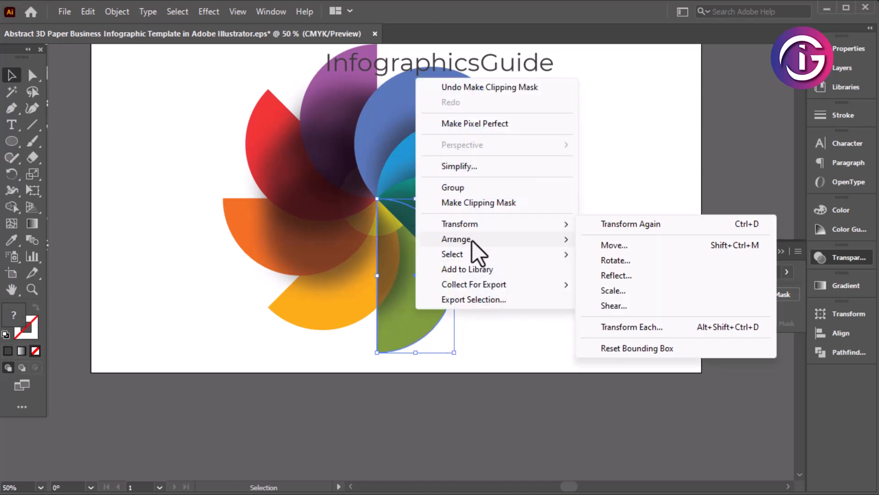
{"action": "mouse_move", "coordinate": [471, 239]}
{"action": "left_click", "coordinate": [620, 238]}
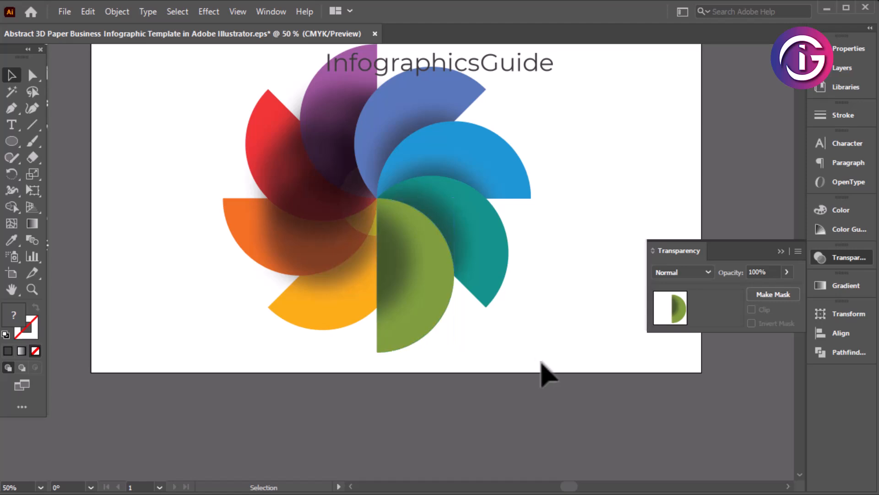
{"action": "left_click", "coordinate": [542, 363]}
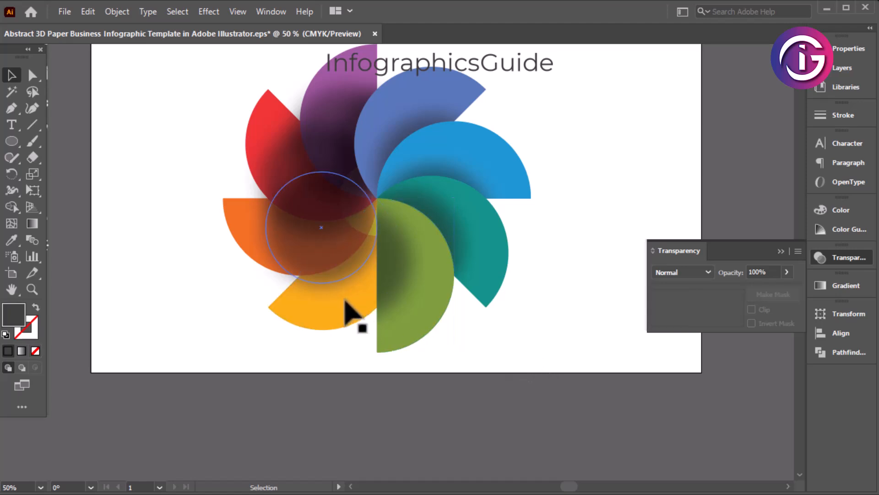
Paste a copy of the yellow half-circle in front and arrange that copy above all other shapes.
{"action": "left_click", "coordinate": [315, 329]}
{"action": "left_click", "coordinate": [88, 11]}
{"action": "left_click", "coordinate": [112, 78]}
{"action": "left_click", "coordinate": [88, 11]}
{"action": "left_click", "coordinate": [132, 108]}
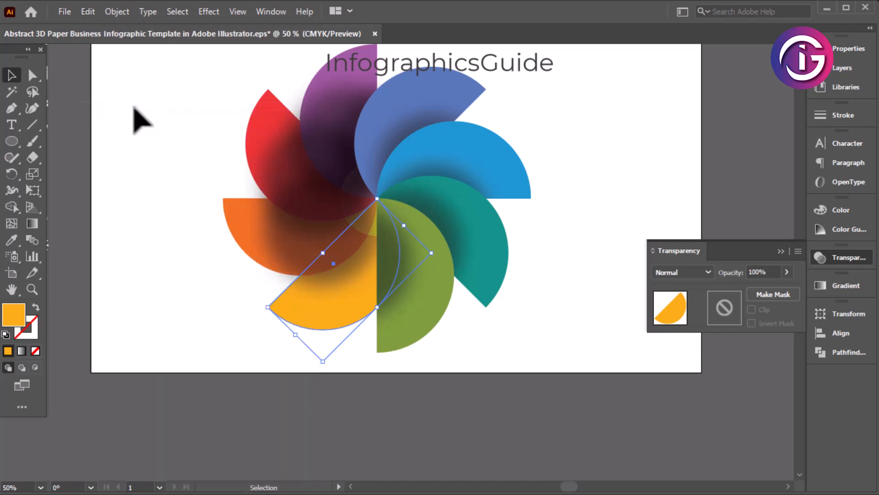
{"action": "left_click", "coordinate": [117, 12]}
{"action": "mouse_move", "coordinate": [184, 37]}
{"action": "left_click", "coordinate": [359, 34]}
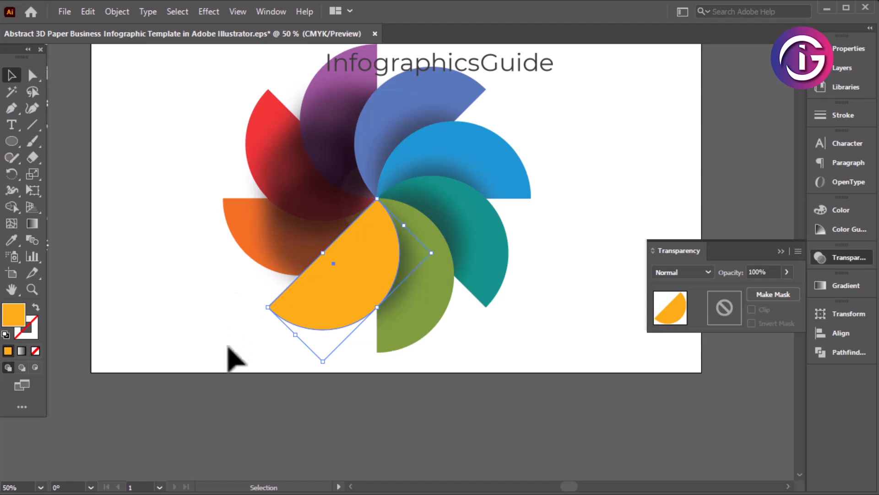
{"action": "left_click", "coordinate": [158, 358]}
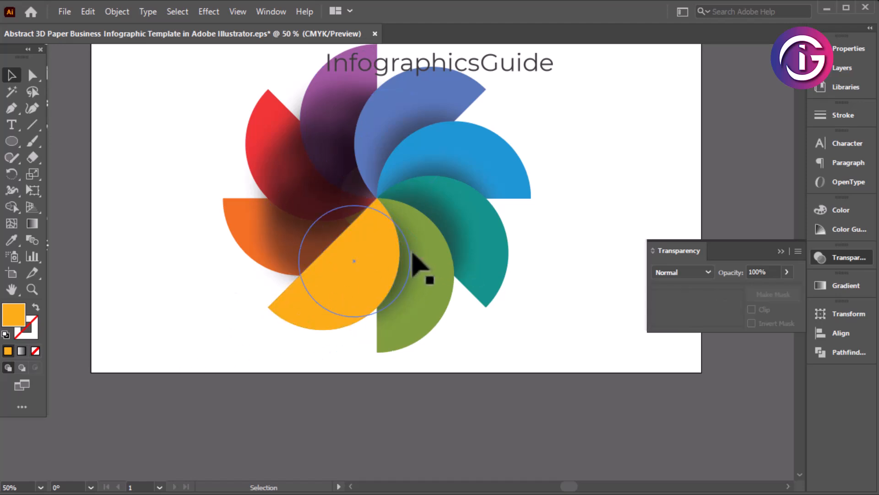
Make a clipping mask from the yellow copy and the blurred circle lying over the orange half-circle.
{"action": "left_click_drag", "start_coordinate": [409, 253], "coordinate": [361, 302]}
{"action": "left_click", "coordinate": [361, 319], "text": "shift"}
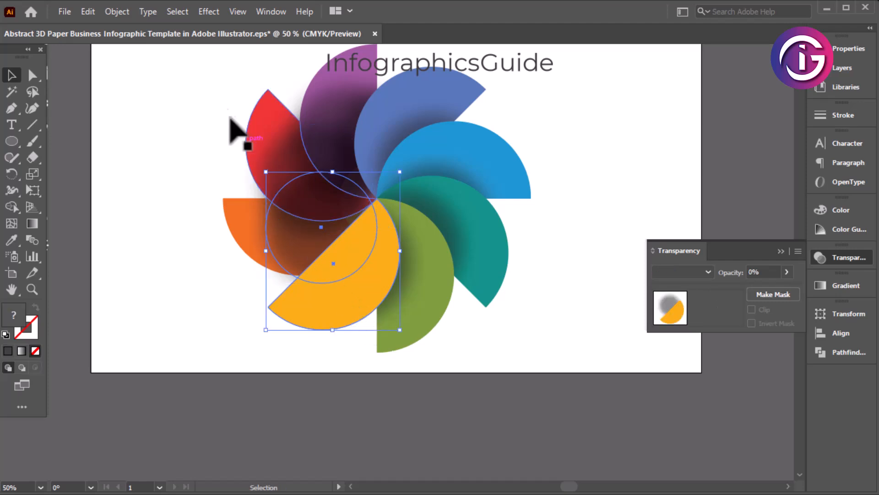
{"action": "left_click", "coordinate": [118, 13]}
{"action": "mouse_move", "coordinate": [188, 39]}
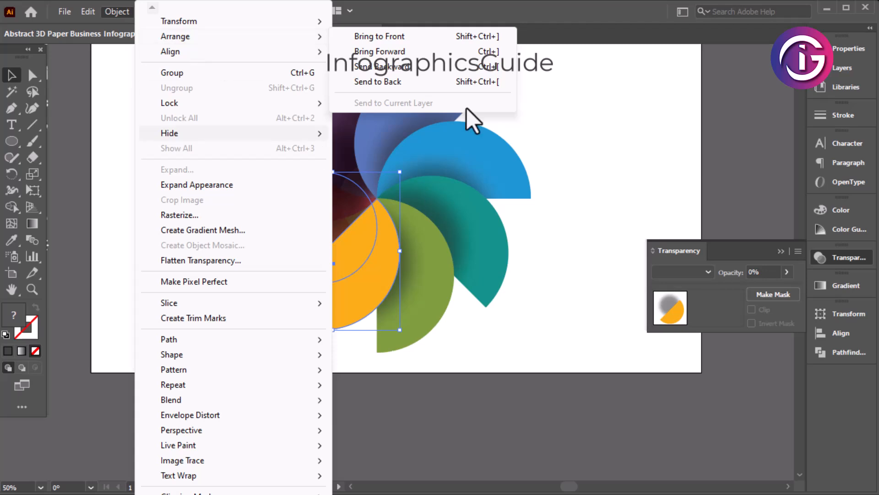
{"action": "left_click", "coordinate": [447, 13]}
{"action": "right_click", "coordinate": [357, 250]}
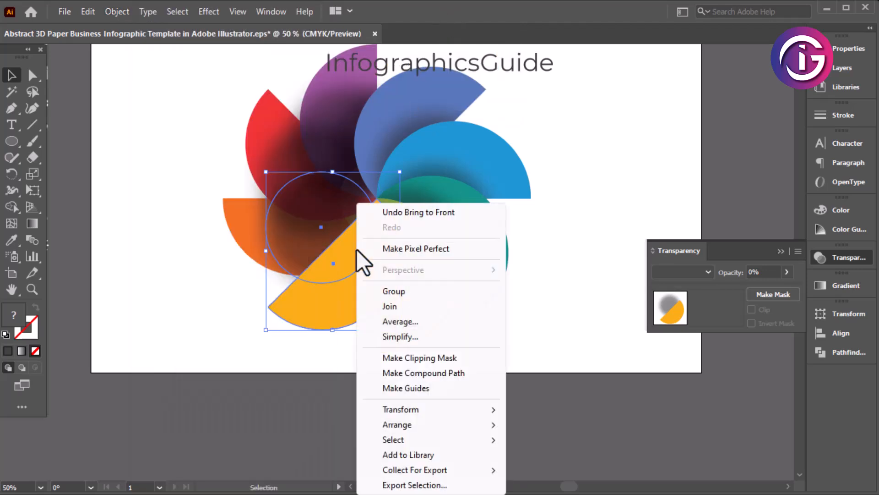
{"action": "left_click", "coordinate": [417, 356]}
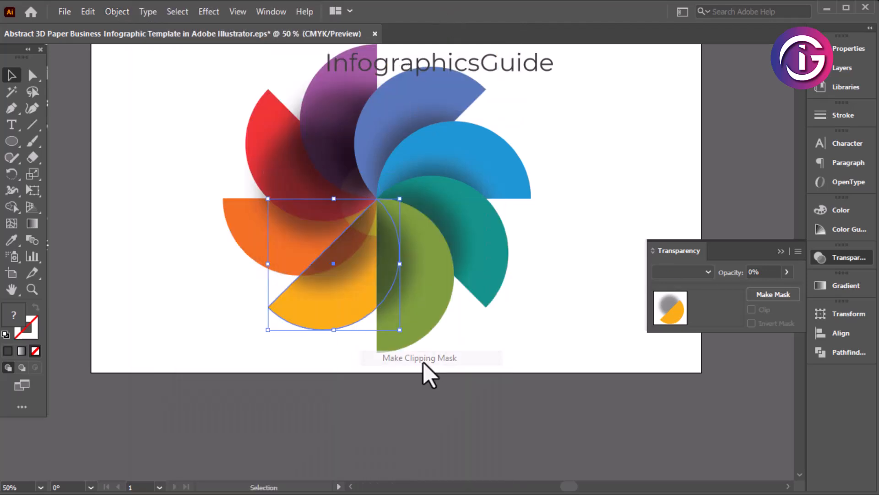
{"action": "left_click", "coordinate": [293, 426]}
Bring the clipped shadow group of the yellow half-circle to the front.
{"action": "left_click_drag", "start_coordinate": [242, 349], "coordinate": [323, 298]}
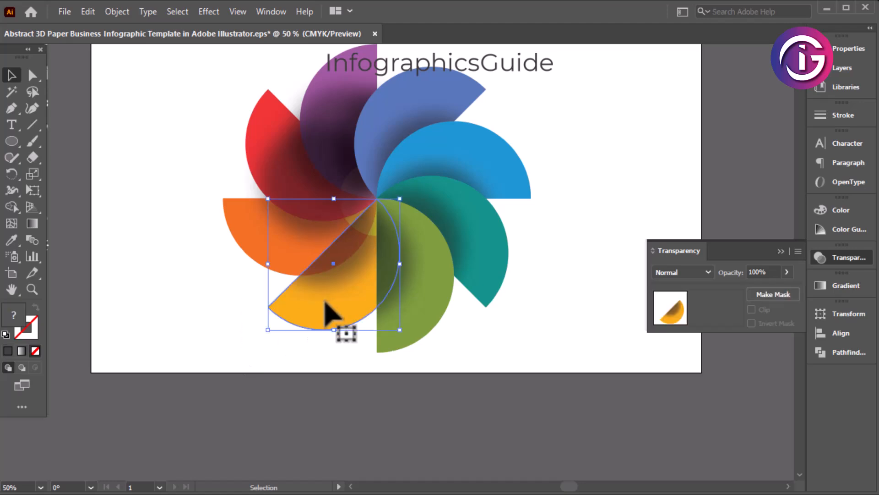
{"action": "left_click", "coordinate": [117, 12]}
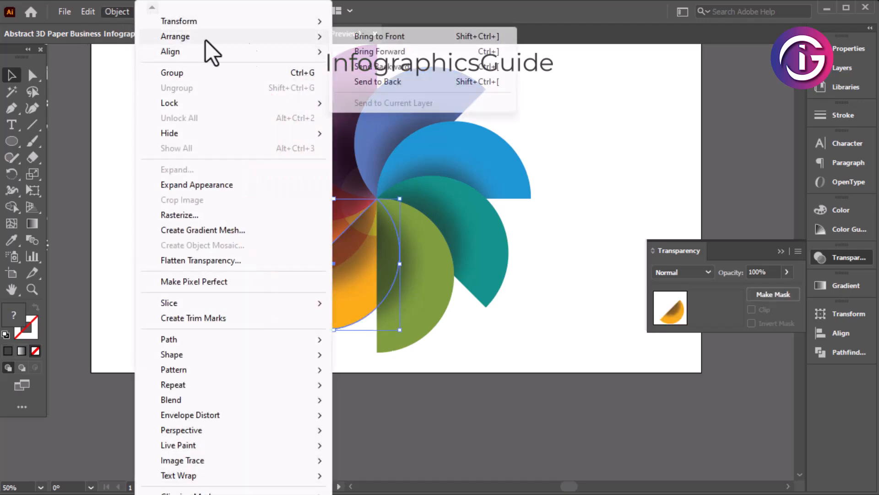
{"action": "left_click", "coordinate": [359, 38]}
{"action": "left_click", "coordinate": [513, 393]}
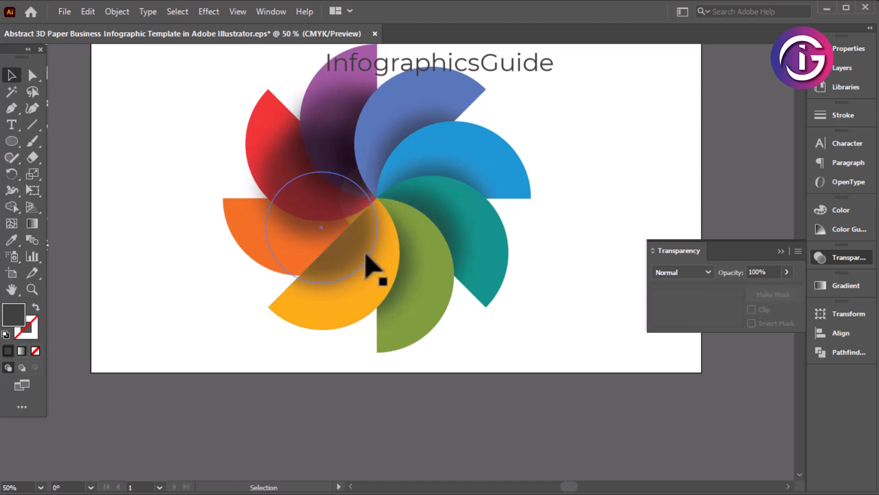
Paste a copy of the orange half-circle in front and arrange that copy above all other shapes.
{"action": "left_click", "coordinate": [231, 231]}
{"action": "left_click", "coordinate": [89, 12]}
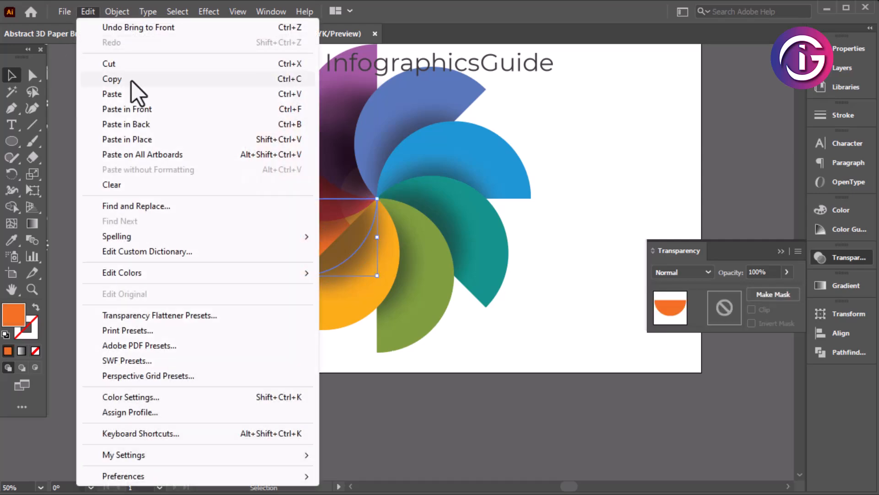
{"action": "left_click", "coordinate": [85, 12]}
{"action": "left_click", "coordinate": [84, 10]}
{"action": "left_click", "coordinate": [140, 111]}
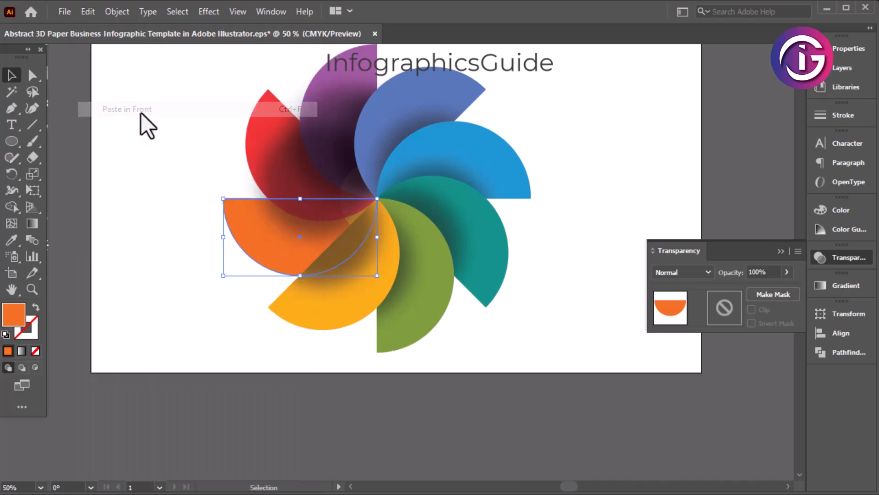
{"action": "left_click", "coordinate": [118, 11]}
{"action": "mouse_move", "coordinate": [163, 37]}
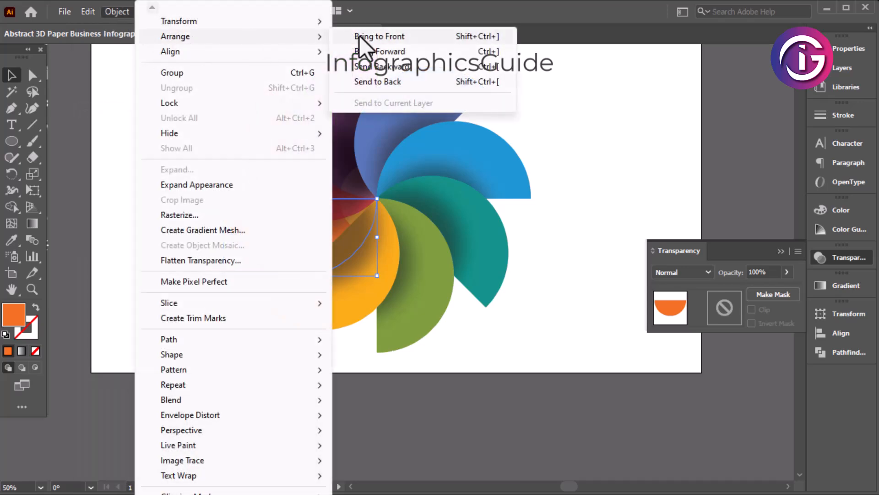
{"action": "left_click", "coordinate": [363, 35]}
{"action": "left_click", "coordinate": [616, 178]}
Make a clipping mask from the orange copy and the blurred circle lying over the red half-circle.
{"action": "left_click", "coordinate": [321, 185]}
{"action": "left_click", "coordinate": [289, 210], "text": "shift"}
{"action": "right_click", "coordinate": [251, 233]}
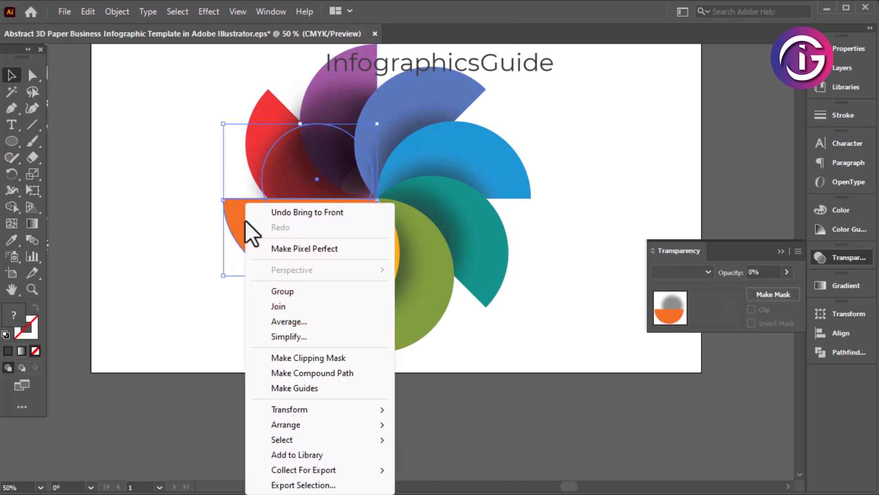
{"action": "left_click", "coordinate": [303, 358]}
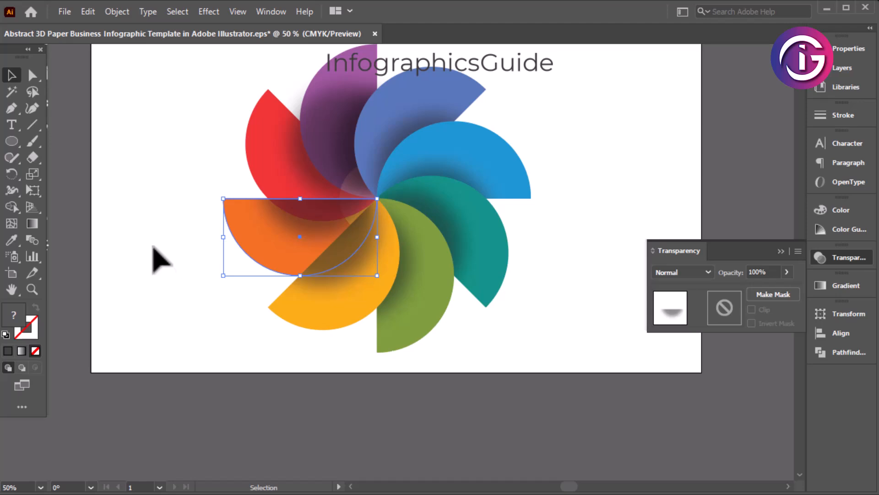
{"action": "left_click", "coordinate": [158, 259]}
Bring the clipped shadow group of the orange half-circle to the front.
{"action": "left_click", "coordinate": [275, 250]}
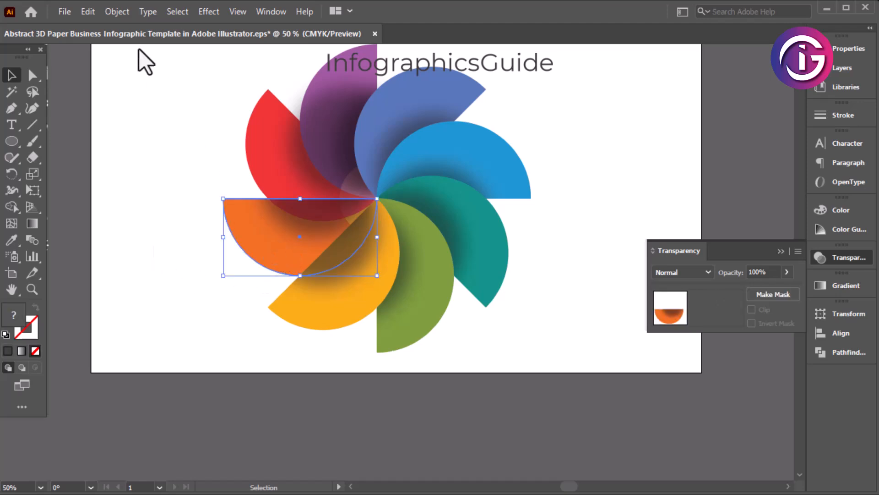
{"action": "left_click", "coordinate": [188, 202]}
{"action": "left_click", "coordinate": [255, 259]}
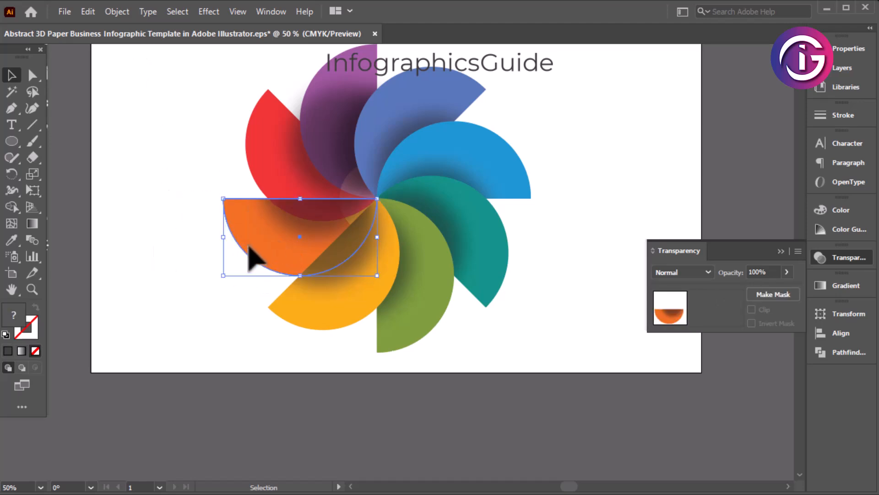
{"action": "left_click", "coordinate": [117, 12]}
{"action": "mouse_move", "coordinate": [179, 36]}
{"action": "left_click", "coordinate": [362, 37]}
{"action": "left_click", "coordinate": [653, 165]}
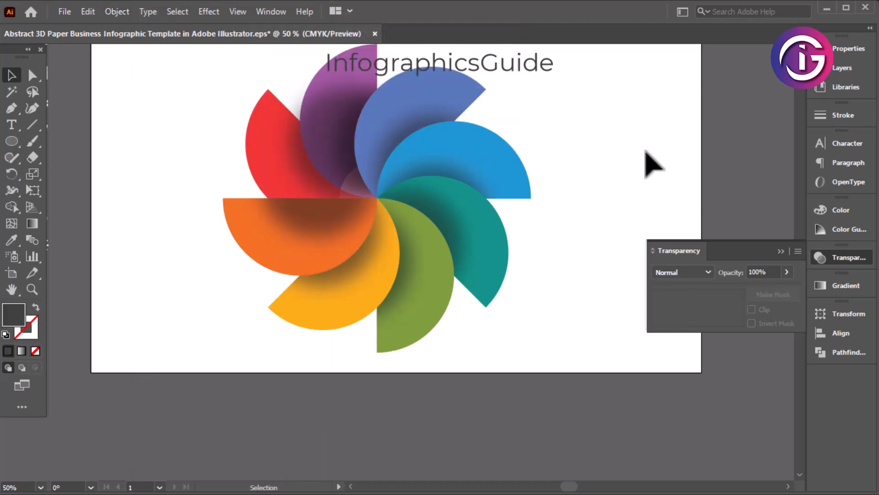
Bring the clipped yellow half-circle to the front, above the orange one.
{"action": "left_click", "coordinate": [324, 303]}
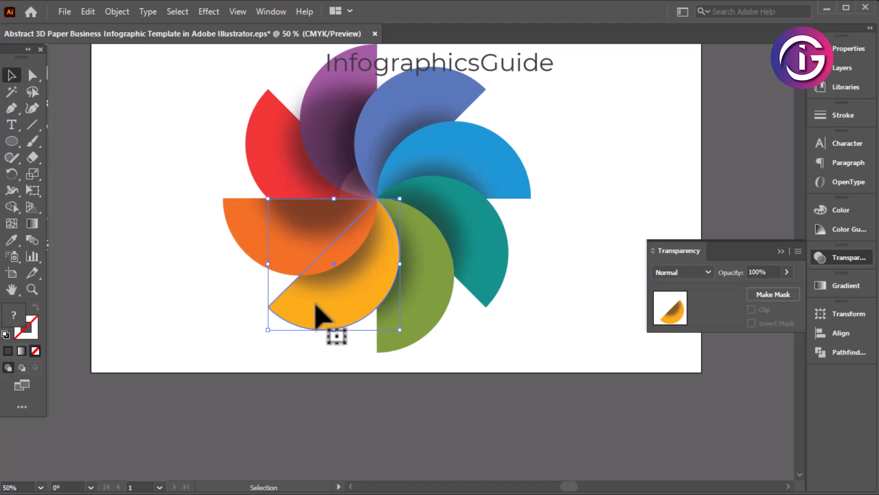
{"action": "right_click", "coordinate": [320, 304]}
{"action": "mouse_move", "coordinate": [389, 232]}
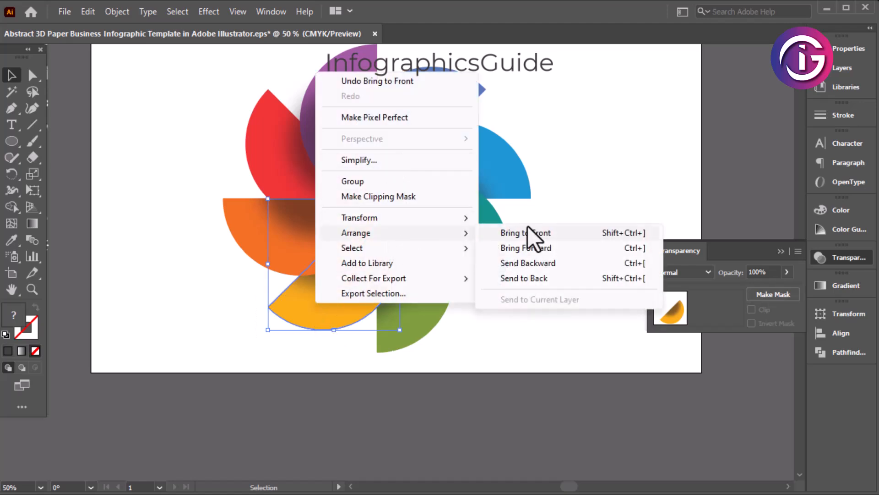
{"action": "left_click", "coordinate": [525, 230]}
{"action": "left_click", "coordinate": [614, 161]}
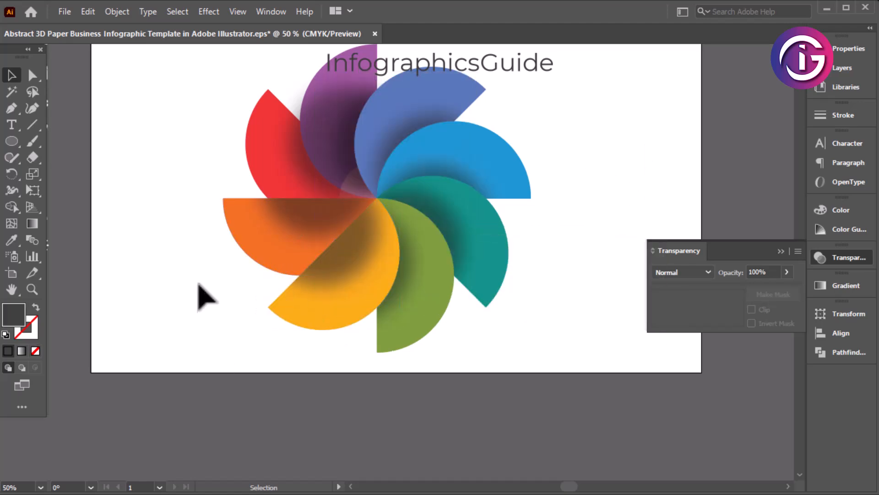
Bring the clipped orange half-circle back to the front so that it overlaps the yellow one.
{"action": "left_click", "coordinate": [265, 246]}
{"action": "right_click", "coordinate": [257, 235]}
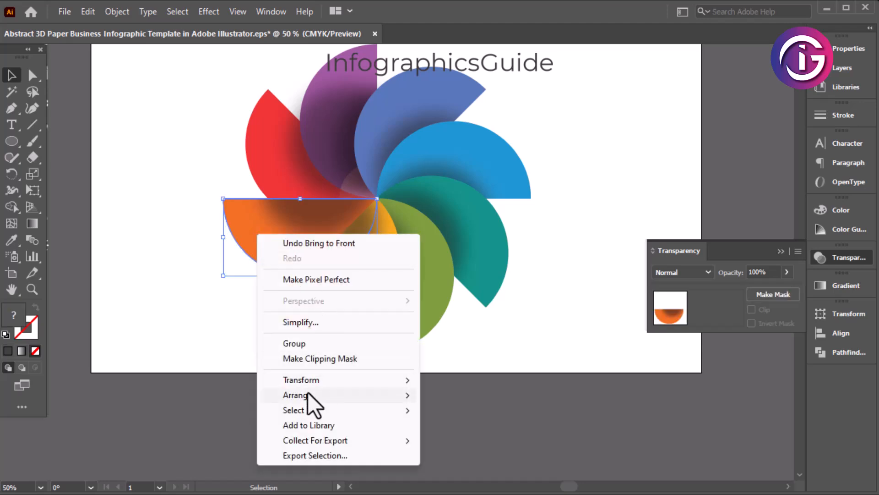
{"action": "mouse_move", "coordinate": [389, 380]}
{"action": "mouse_move", "coordinate": [373, 396]}
{"action": "left_click", "coordinate": [454, 397]}
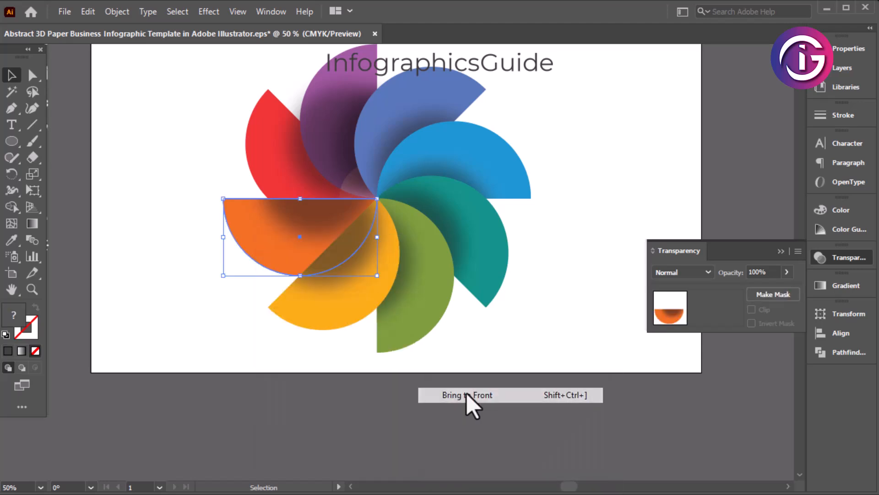
{"action": "left_click", "coordinate": [663, 192]}
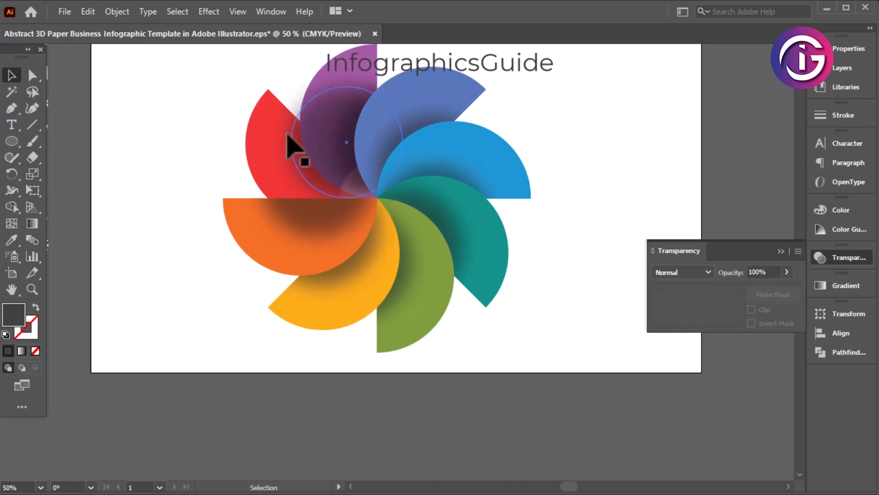
Paste a copy of the red half-circle in front of itself and bring the copy to the front.
{"action": "left_click", "coordinate": [261, 134]}
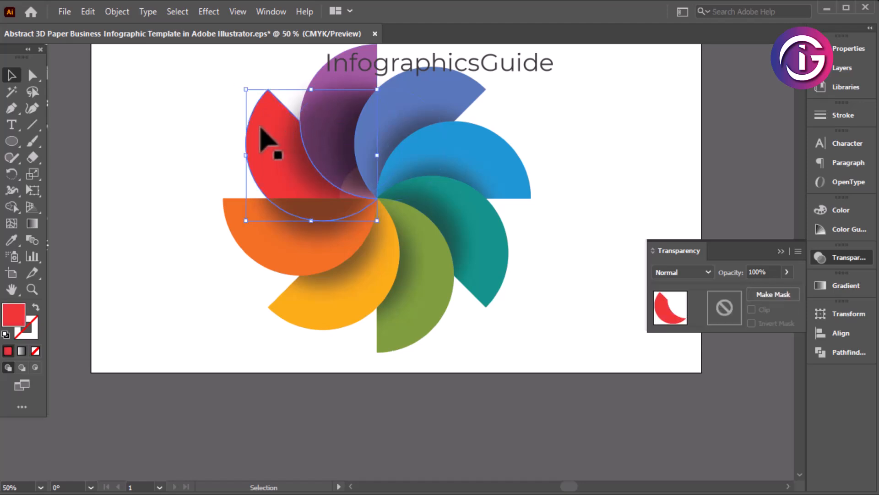
{"action": "left_click", "coordinate": [88, 12]}
{"action": "left_click", "coordinate": [112, 79]}
{"action": "left_click", "coordinate": [87, 12]}
{"action": "left_click", "coordinate": [136, 109]}
{"action": "right_click", "coordinate": [263, 105]}
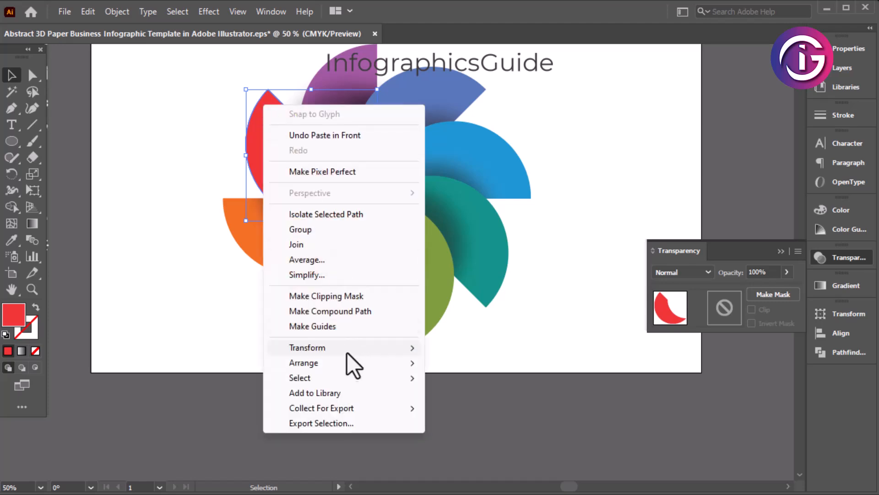
{"action": "mouse_move", "coordinate": [345, 364]}
{"action": "left_click", "coordinate": [457, 371]}
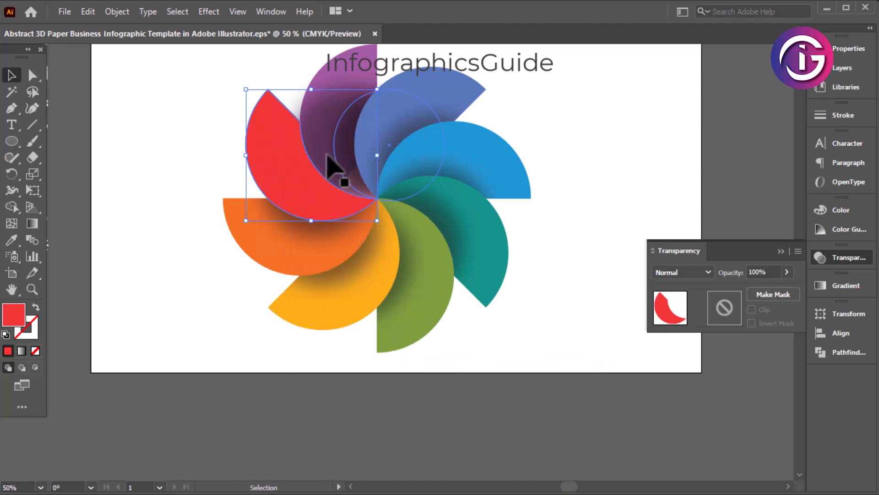
{"action": "left_click", "coordinate": [123, 147]}
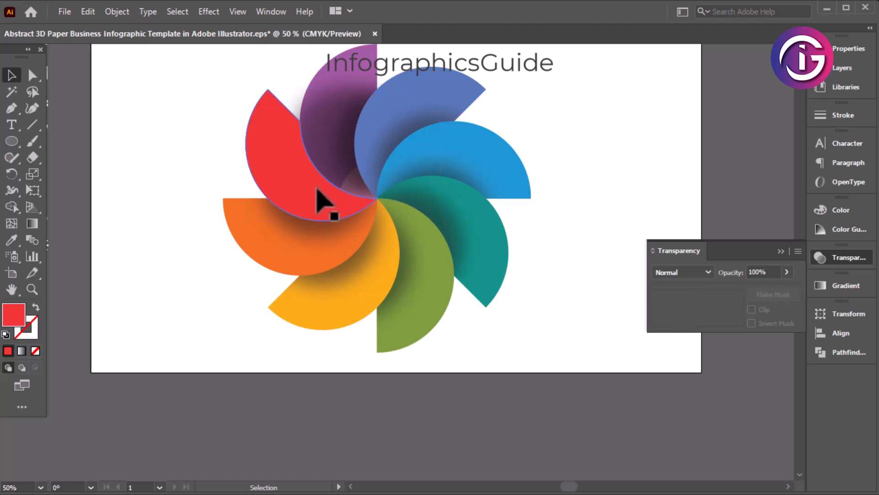
Make a clipping mask from the red copy and the blurred circle lying over the purple half-circle.
{"action": "left_click", "coordinate": [315, 156]}
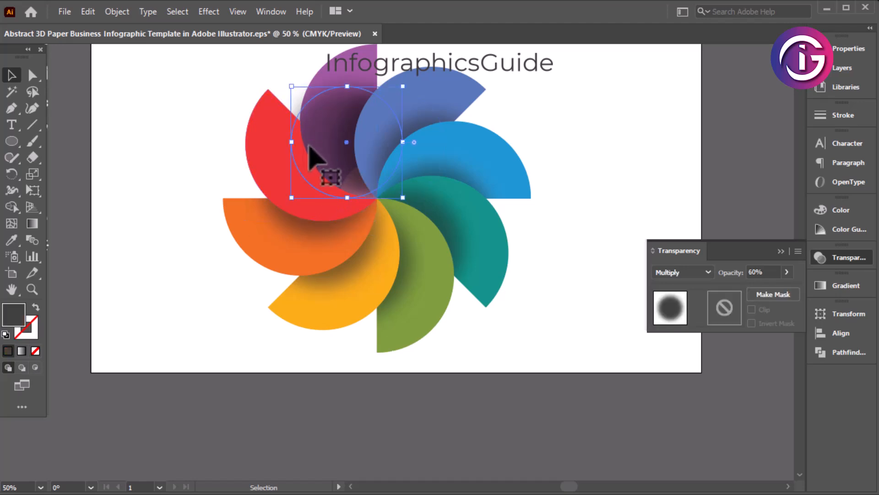
{"action": "left_click", "coordinate": [272, 128], "text": "shift"}
{"action": "right_click", "coordinate": [273, 123]}
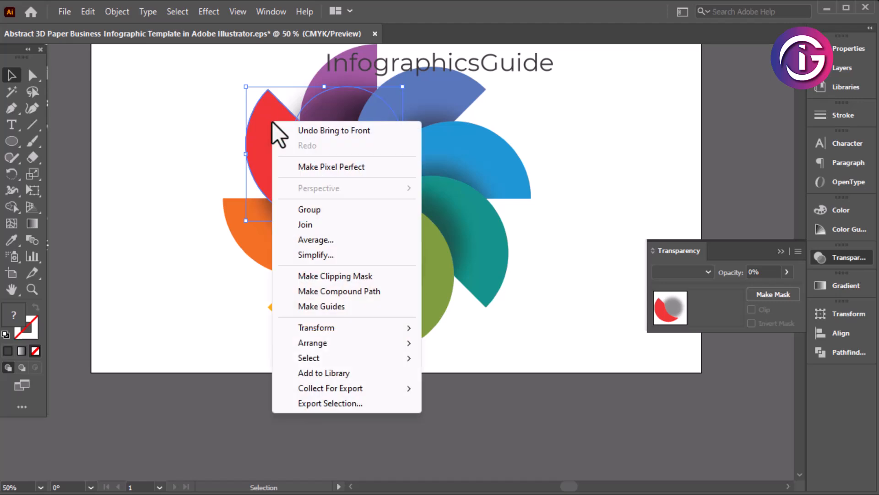
{"action": "left_click", "coordinate": [345, 275]}
{"action": "left_click", "coordinate": [200, 124]}
Bring the clipped shadow group of the red half-circle to the front.
{"action": "left_click_drag", "start_coordinate": [205, 113], "coordinate": [290, 173]}
{"action": "right_click", "coordinate": [277, 149]}
{"action": "mouse_move", "coordinate": [359, 311]}
{"action": "left_click", "coordinate": [469, 308]}
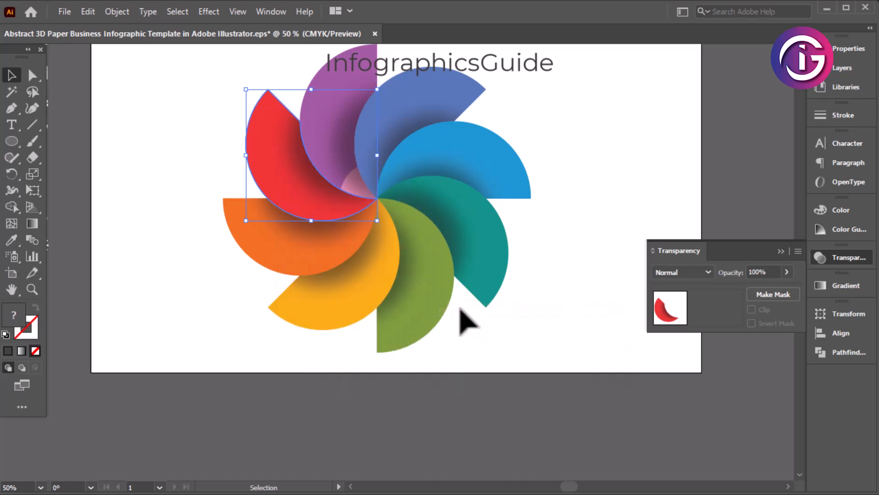
{"action": "left_click", "coordinate": [561, 118]}
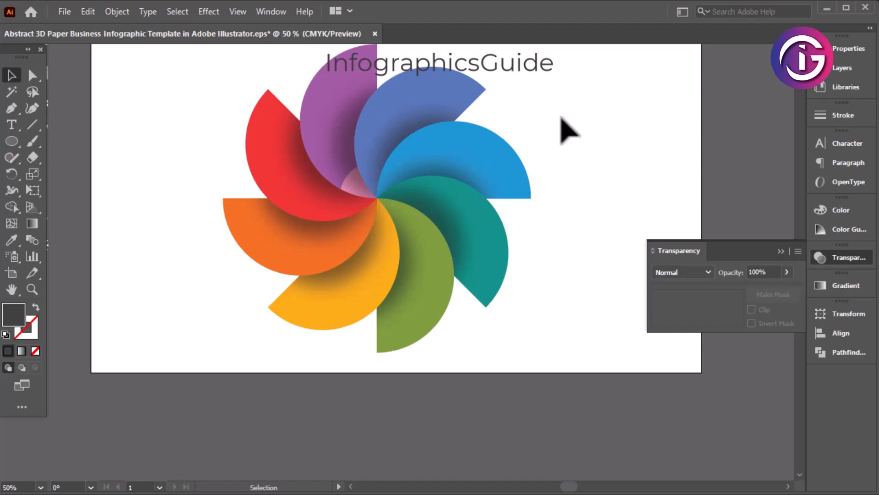
Bring the small white Overlay circle at the pinwheel's center to the front, selecting it in outline view.
{"action": "left_click", "coordinate": [148, 13]}
{"action": "mouse_move", "coordinate": [220, 14]}
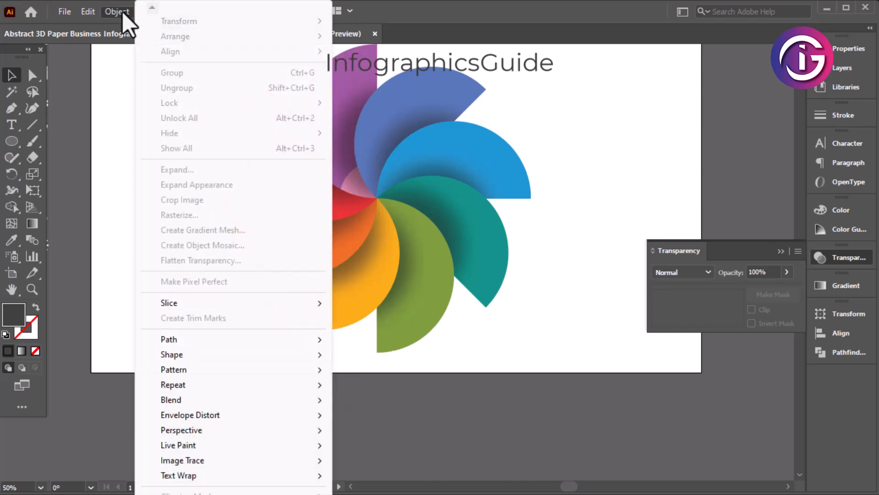
{"action": "left_click", "coordinate": [117, 19]}
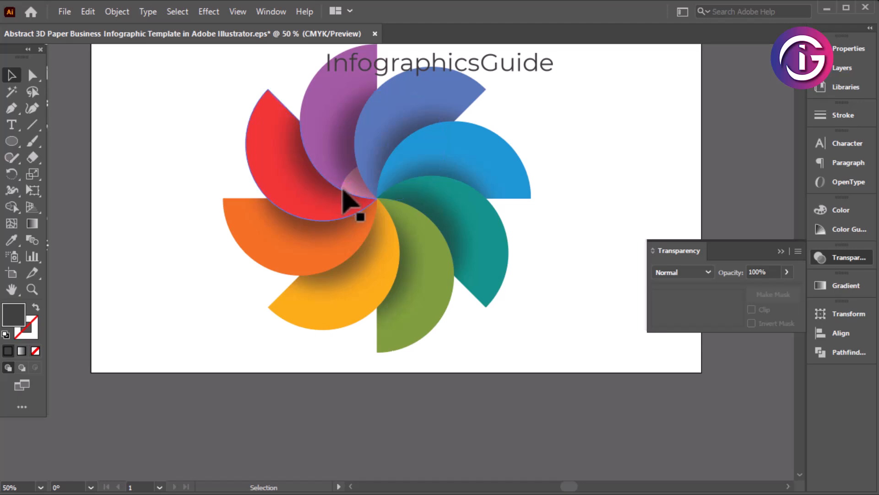
{"action": "key", "text": "ctrl+y"}
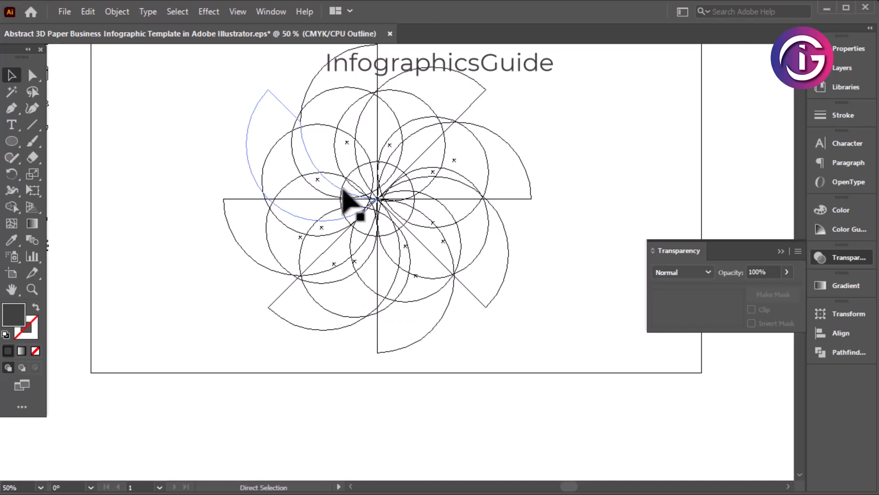
{"action": "left_click", "coordinate": [352, 173]}
{"action": "key", "text": "ctrl+y"}
{"action": "key", "text": "v"}
{"action": "left_click", "coordinate": [126, 11]}
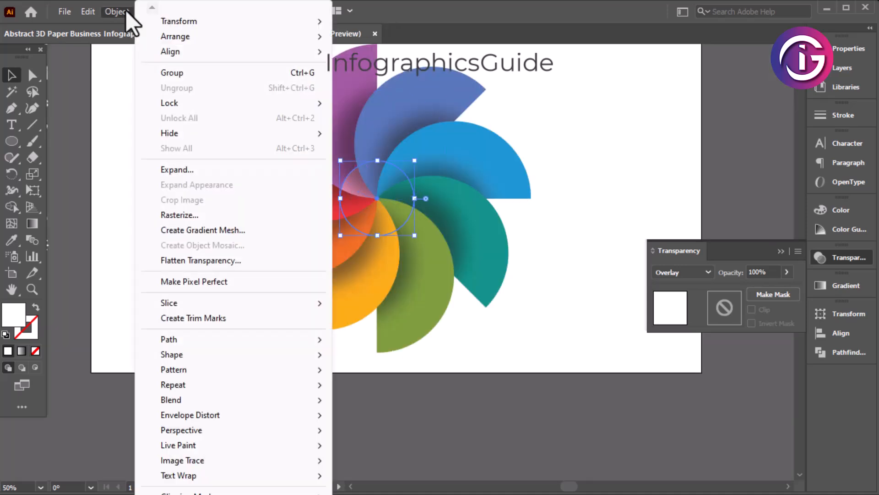
{"action": "mouse_move", "coordinate": [180, 40]}
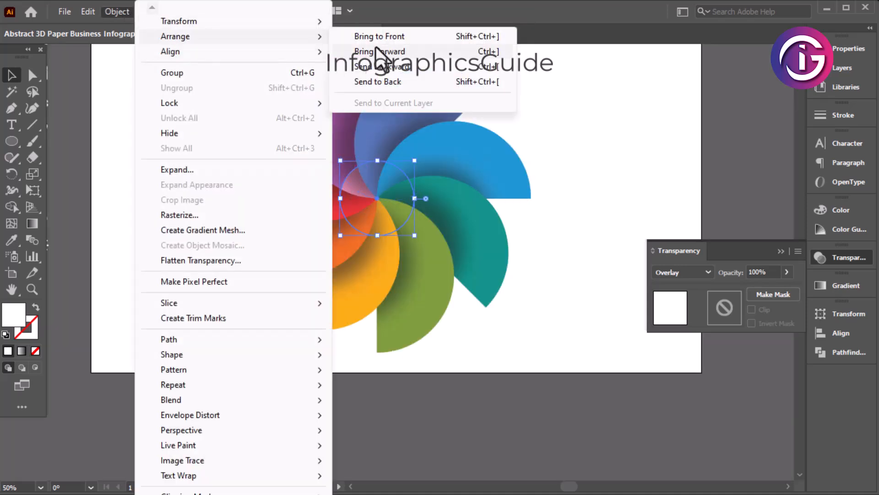
{"action": "left_click", "coordinate": [373, 34]}
{"action": "left_click", "coordinate": [656, 168]}
Bring the column of white icons beside the artboard to the front.
{"action": "left_click_drag", "start_coordinate": [659, 163], "coordinate": [549, 182]}
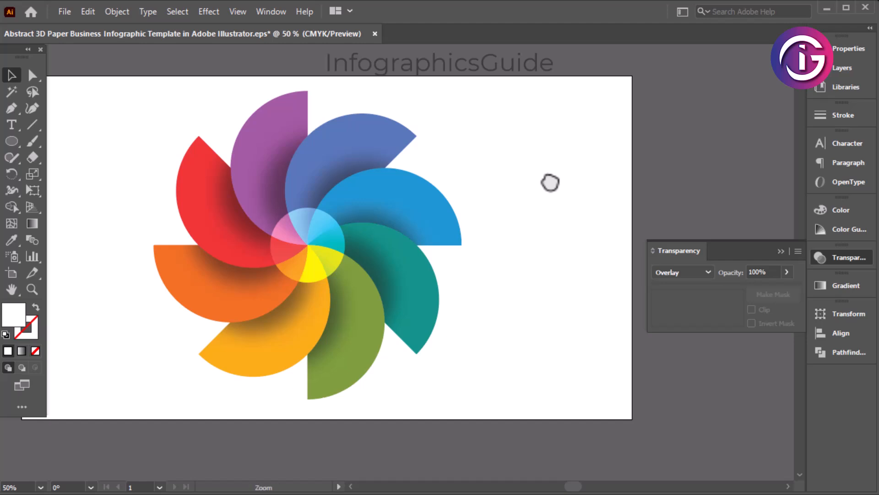
{"action": "key", "text": "ctrl+minus"}
{"action": "left_click_drag", "start_coordinate": [527, 190], "coordinate": [500, 145]}
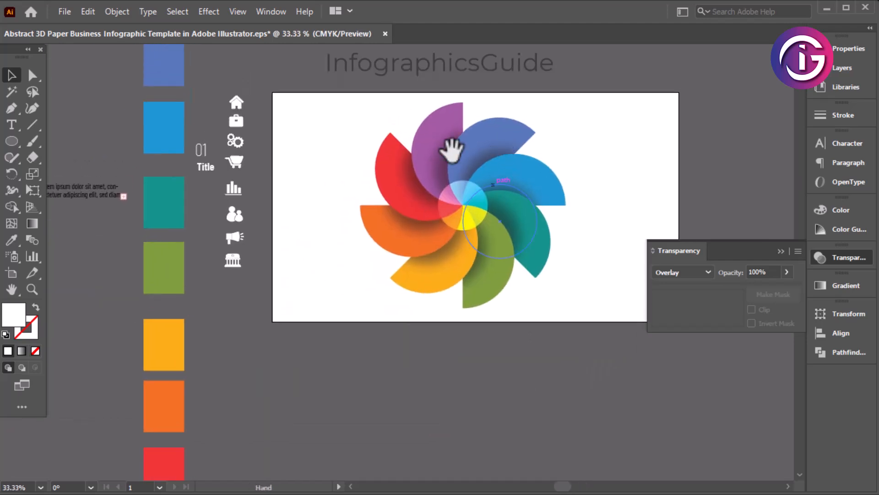
{"action": "left_click", "coordinate": [447, 134]}
{"action": "left_click_drag", "start_coordinate": [447, 134], "coordinate": [308, 98]}
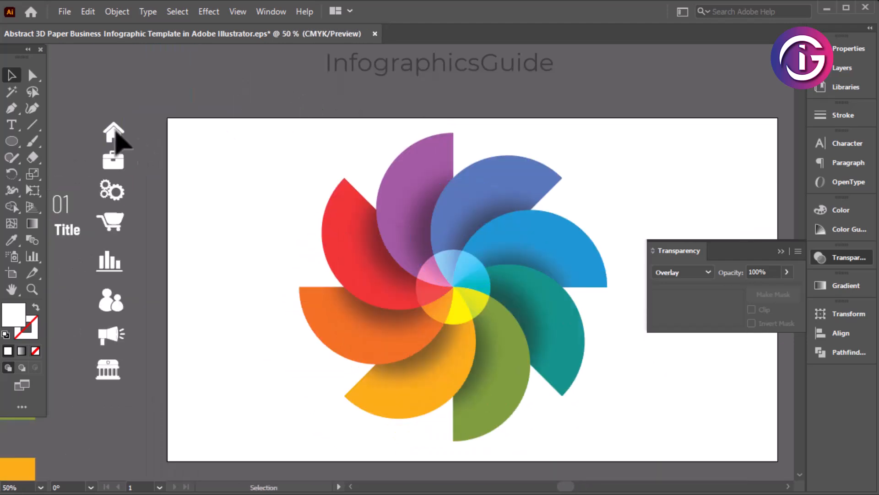
{"action": "left_click", "coordinate": [116, 223]}
{"action": "right_click", "coordinate": [107, 220]}
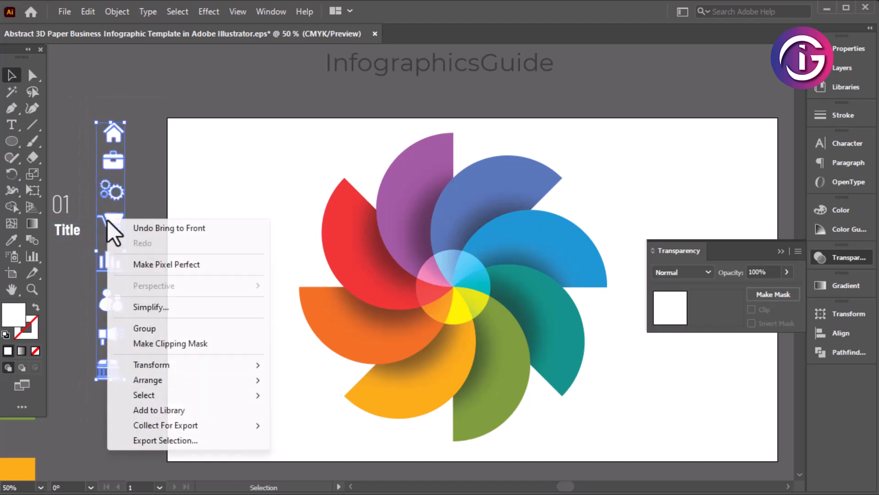
{"action": "mouse_move", "coordinate": [164, 378]}
{"action": "left_click", "coordinate": [315, 379]}
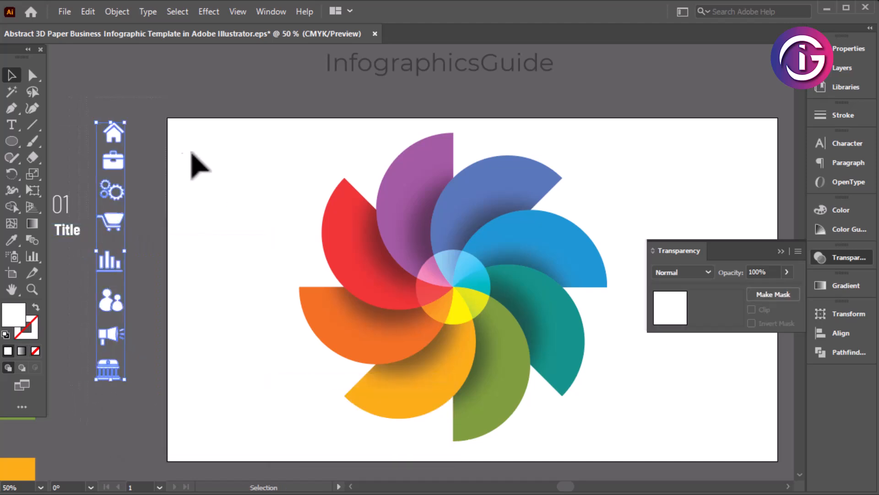
{"action": "left_click", "coordinate": [197, 165]}
Place the house, briefcase, gears and cart icons at the outer ends of the indigo, light blue, teal and green half-circles.
{"action": "left_click_drag", "start_coordinate": [117, 133], "coordinate": [539, 186]}
{"action": "left_click", "coordinate": [264, 222]}
{"action": "left_click_drag", "start_coordinate": [114, 166], "coordinate": [595, 284]}
{"action": "left_click_drag", "start_coordinate": [119, 197], "coordinate": [568, 365]}
{"action": "left_click_drag", "start_coordinate": [109, 225], "coordinate": [467, 422]}
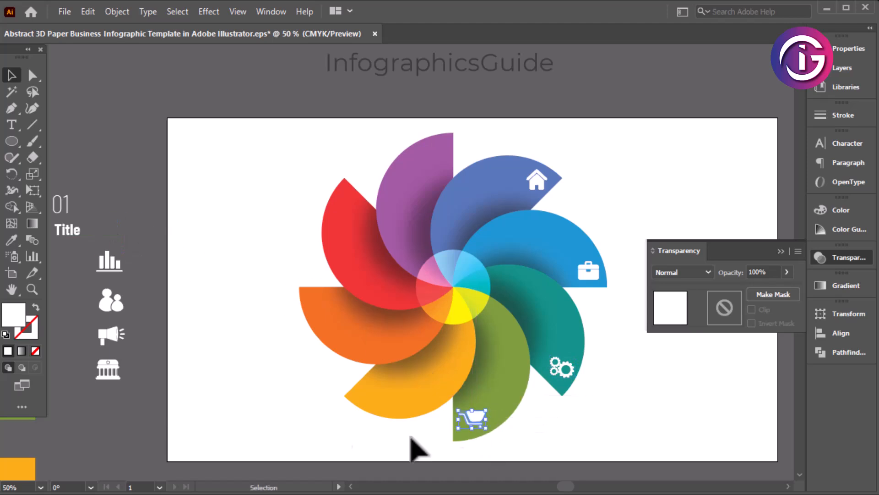
Place the bar chart, people, megaphone and bank icons at the outer ends of the yellow, orange, red and purple half-circles.
{"action": "left_click_drag", "start_coordinate": [117, 263], "coordinate": [380, 394]}
{"action": "left_click_drag", "start_coordinate": [120, 309], "coordinate": [326, 317]}
{"action": "left_click_drag", "start_coordinate": [119, 332], "coordinate": [354, 211]}
{"action": "left_click_drag", "start_coordinate": [114, 372], "coordinate": [441, 157]}
{"action": "left_click", "coordinate": [618, 274]}
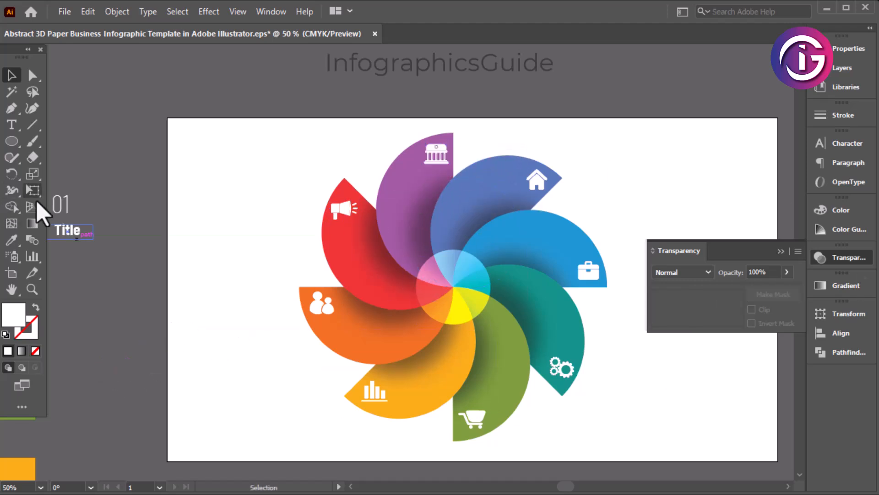
Move the Title text onto the purple half-circle and bring it to the front.
{"action": "left_click_drag", "start_coordinate": [69, 229], "coordinate": [413, 198]}
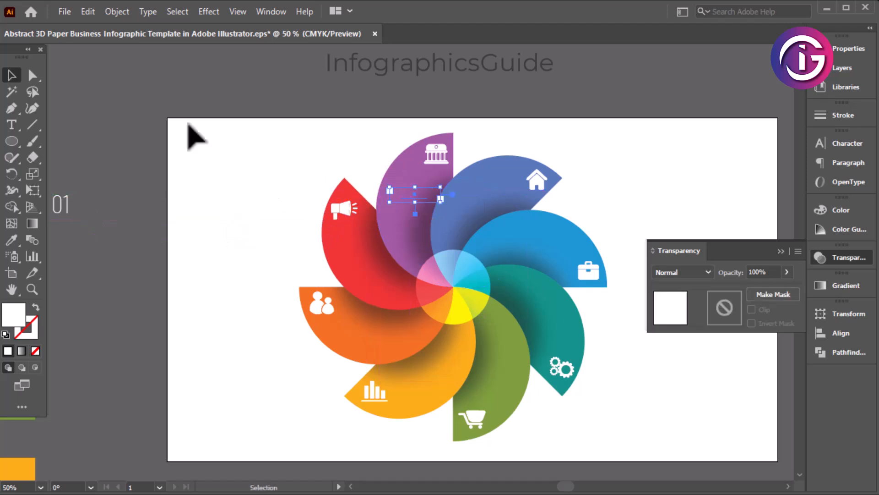
{"action": "left_click", "coordinate": [117, 12]}
{"action": "mouse_move", "coordinate": [315, 39]}
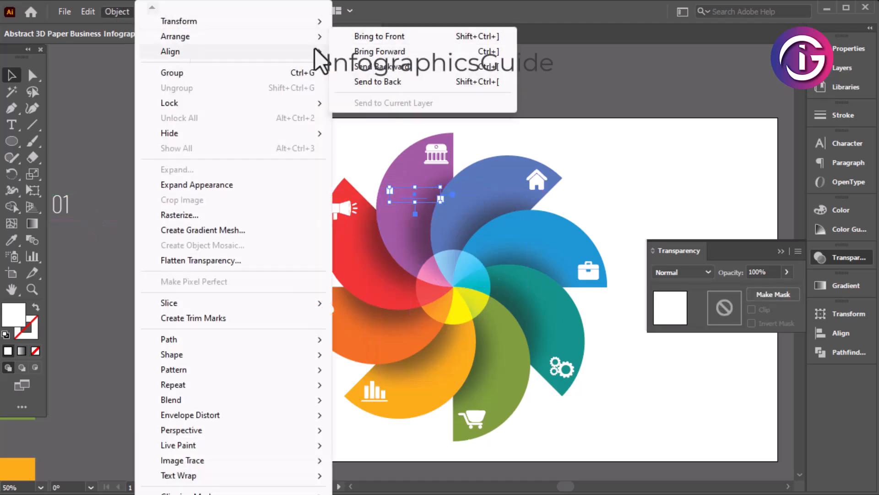
{"action": "left_click", "coordinate": [417, 39]}
{"action": "left_click", "coordinate": [119, 154]}
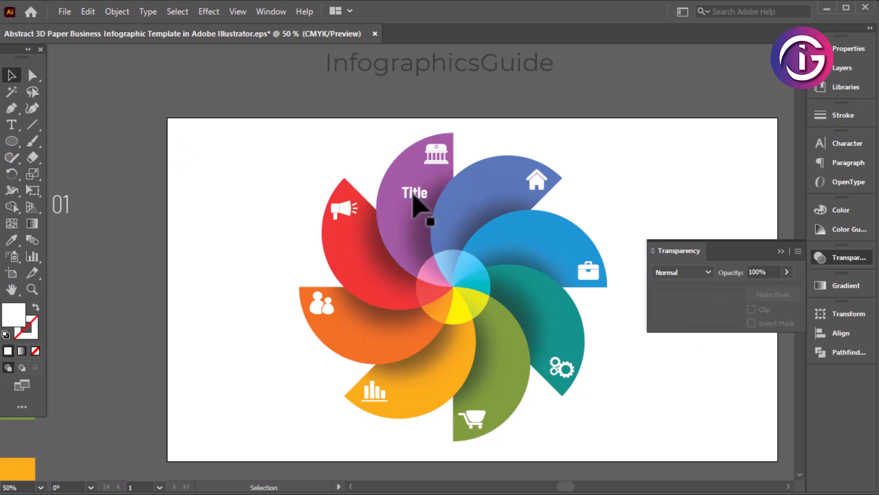
Copy the Title text from the purple half-circle onto each of the other seven half-circles.
{"action": "left_click", "coordinate": [413, 197]}
{"action": "left_click_drag", "start_coordinate": [412, 194], "coordinate": [555, 322]}
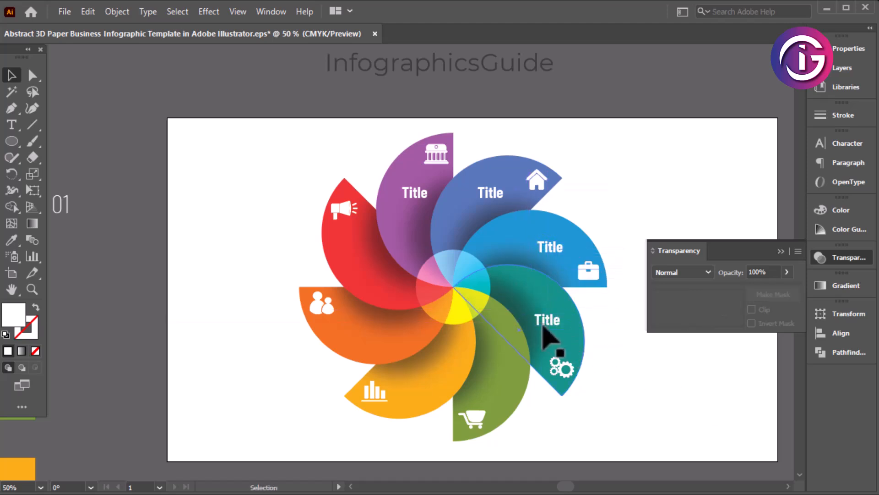
{"action": "left_click_drag", "start_coordinate": [549, 321], "coordinate": [366, 261]}
{"action": "left_click", "coordinate": [728, 380]}
{"action": "left_click", "coordinate": [196, 316]}
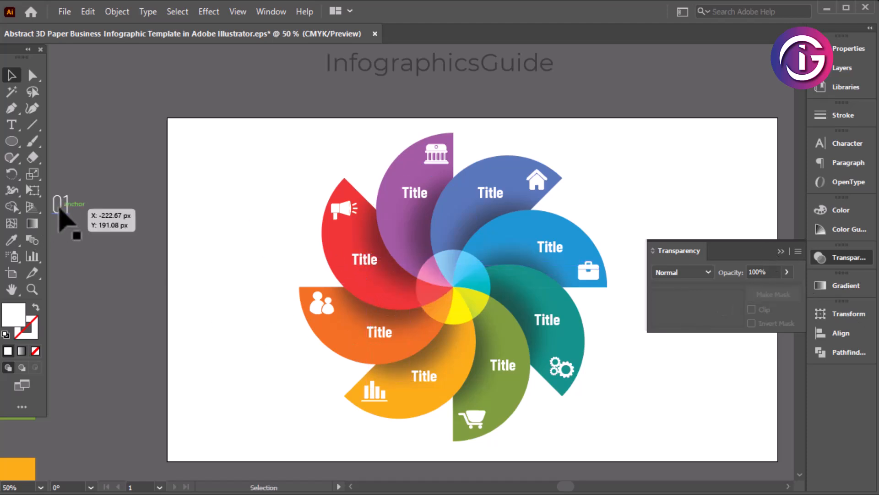
Move the 01 number onto the indigo half-circle near the center circle and bring it to the front.
{"action": "left_click_drag", "start_coordinate": [68, 210], "coordinate": [453, 242]}
{"action": "left_click", "coordinate": [120, 12]}
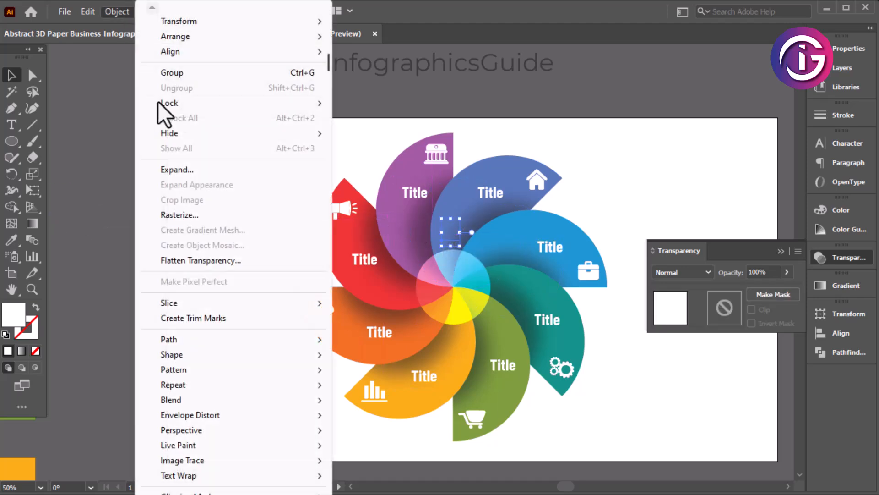
{"action": "mouse_move", "coordinate": [292, 41]}
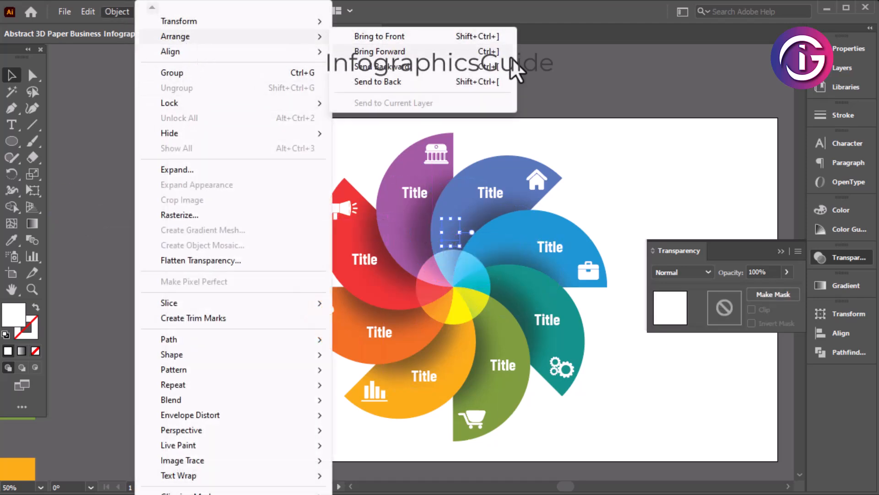
{"action": "left_click", "coordinate": [395, 36]}
{"action": "left_click", "coordinate": [680, 199]}
Copy the 01 number onto the light blue half-circle and change the copy to 02.
{"action": "key", "text": "ctrl+space"}
{"action": "left_click", "coordinate": [504, 339]}
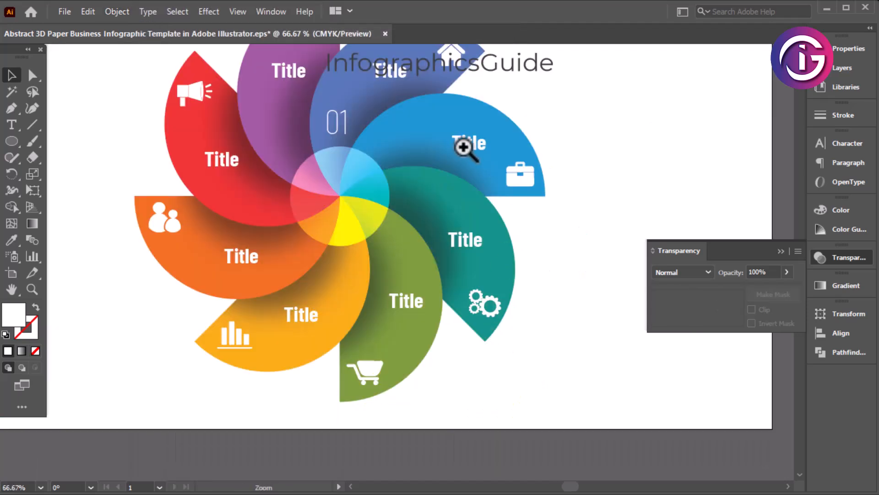
{"action": "left_click", "coordinate": [479, 148]}
{"action": "left_click_drag", "start_coordinate": [212, 238], "coordinate": [295, 271]}
{"action": "double_click", "coordinate": [298, 260]}
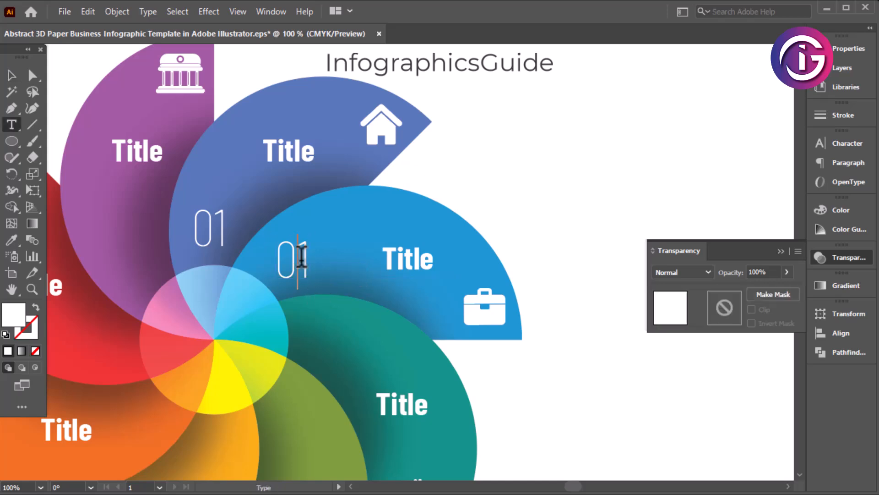
{"action": "type", "text": "2"}
{"action": "left_click", "coordinate": [12, 75]}
Copy the 02 number onto the teal half-circle and change the copy to 03.
{"action": "left_click_drag", "start_coordinate": [417, 260], "coordinate": [499, 153]}
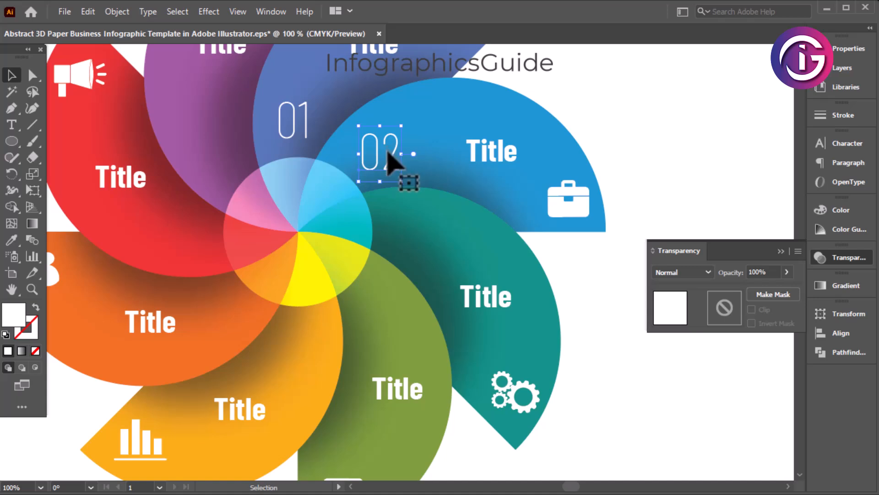
{"action": "left_click_drag", "start_coordinate": [388, 155], "coordinate": [428, 229]}
{"action": "type", "text": "t"}
{"action": "type", "text": "3"}
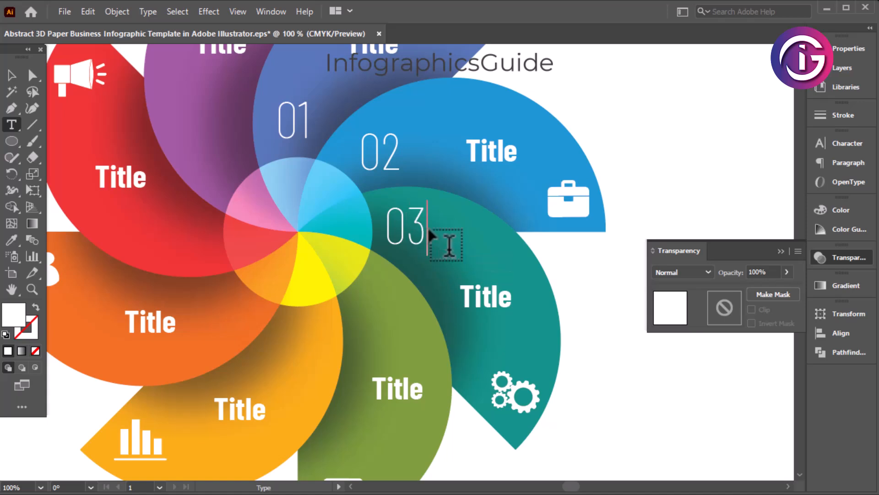
{"action": "left_click", "coordinate": [12, 75]}
Copy the 03 number onto the green half-circle and change the copy to 04.
{"action": "left_click_drag", "start_coordinate": [415, 224], "coordinate": [395, 312]}
{"action": "key", "text": "t"}
{"action": "left_click_drag", "start_coordinate": [395, 305], "coordinate": [407, 306]}
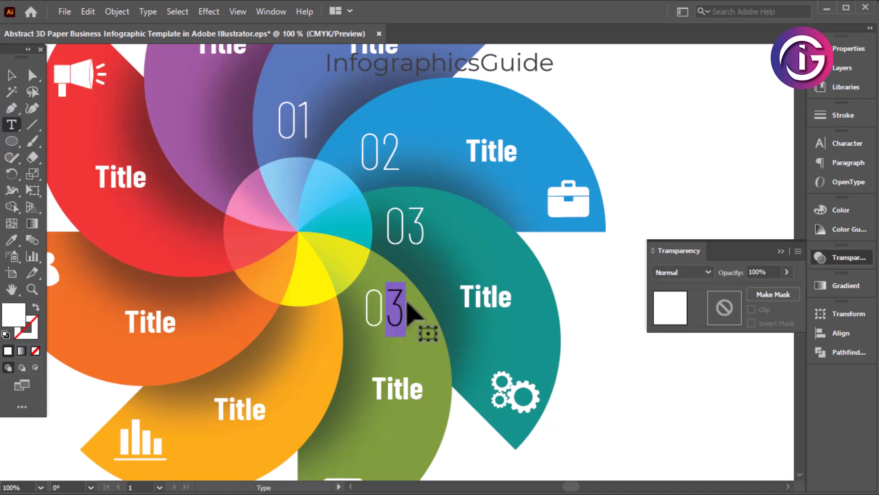
{"action": "type", "text": "4"}
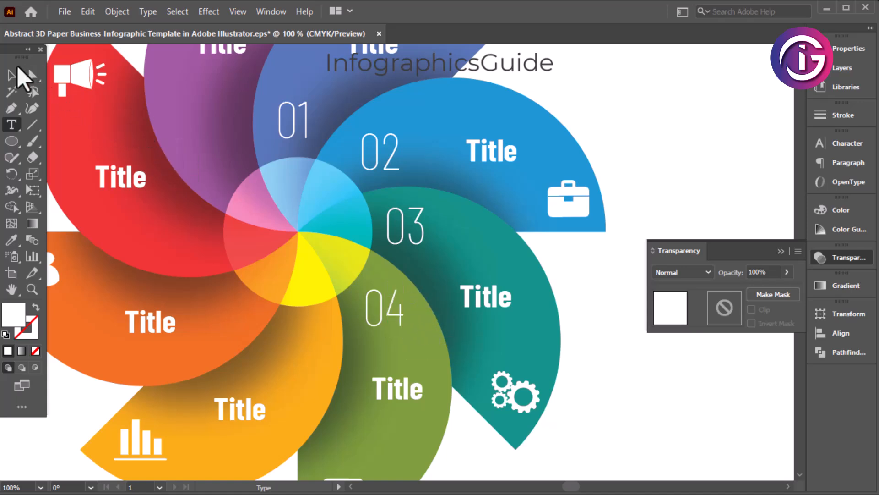
{"action": "left_click", "coordinate": [12, 80]}
Copy the 04 number onto the yellow half-circle and change the copy to 05.
{"action": "left_click_drag", "start_coordinate": [399, 311], "coordinate": [326, 343]}
{"action": "key", "text": "t"}
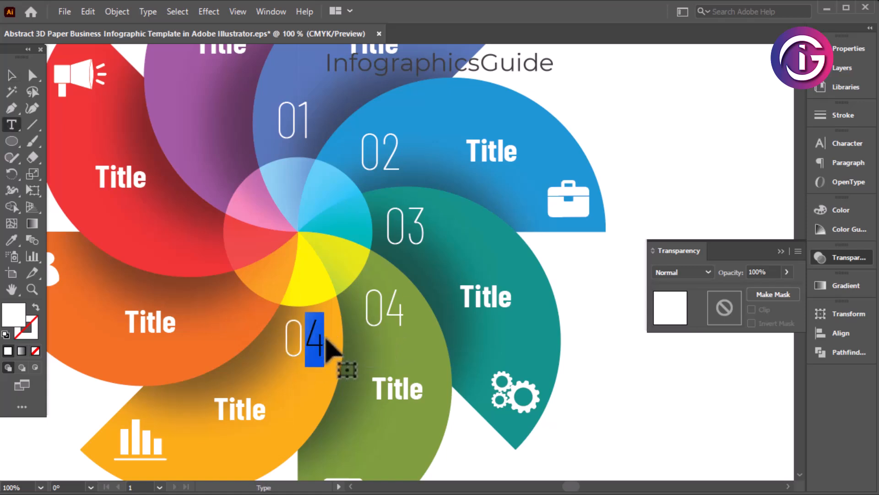
{"action": "type", "text": "5"}
{"action": "left_click", "coordinate": [12, 75]}
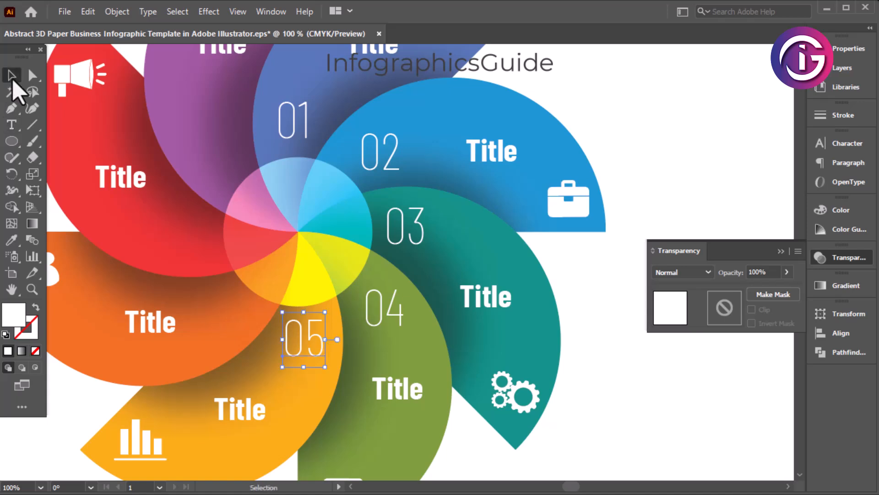
Copy the 05 number onto the orange half-circle and change the copy to 06.
{"action": "left_click_drag", "start_coordinate": [314, 346], "coordinate": [255, 315]}
{"action": "key", "text": "t"}
{"action": "type", "text": "6"}
Copy the 06 number onto the red half-circle and change the copy to 07.
{"action": "left_click", "coordinate": [12, 75]}
{"action": "left_click_drag", "start_coordinate": [229, 318], "coordinate": [229, 259]}
{"action": "key", "text": "t"}
{"action": "type", "text": "7"}
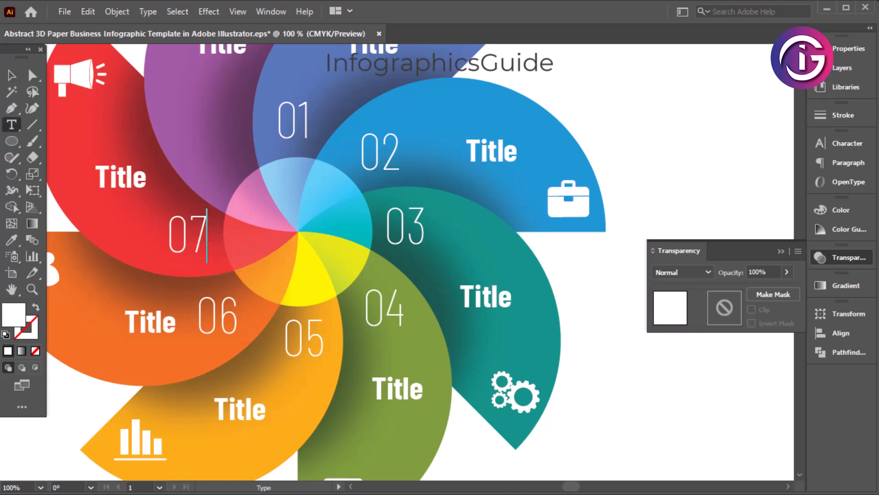
Copy the 07 number onto the purple half-circle and change the copy to 08.
{"action": "left_click", "coordinate": [12, 76]}
{"action": "left_click_drag", "start_coordinate": [202, 245], "coordinate": [242, 158]}
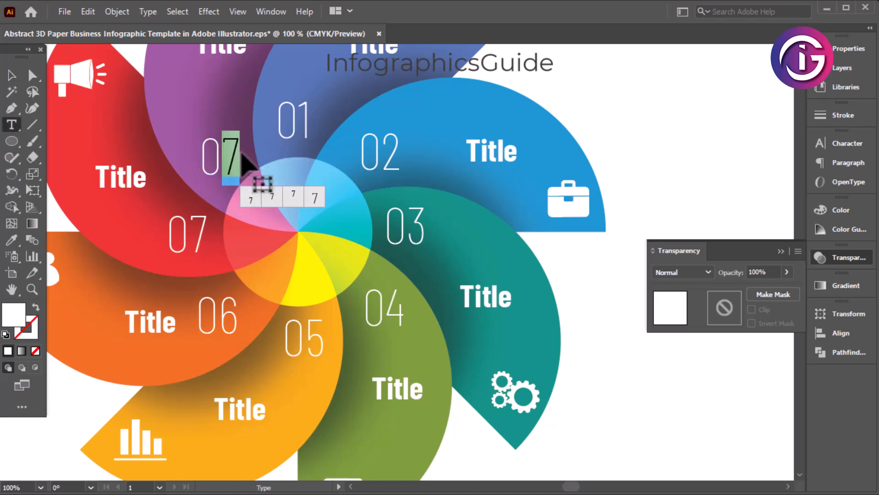
{"action": "type", "text": "8"}
Move the title on the orange half-circle away from the 06 number, aligning it under the red half-circle's title.
{"action": "left_click", "coordinate": [11, 76]}
{"action": "left_click_drag", "start_coordinate": [156, 334], "coordinate": [127, 330]}
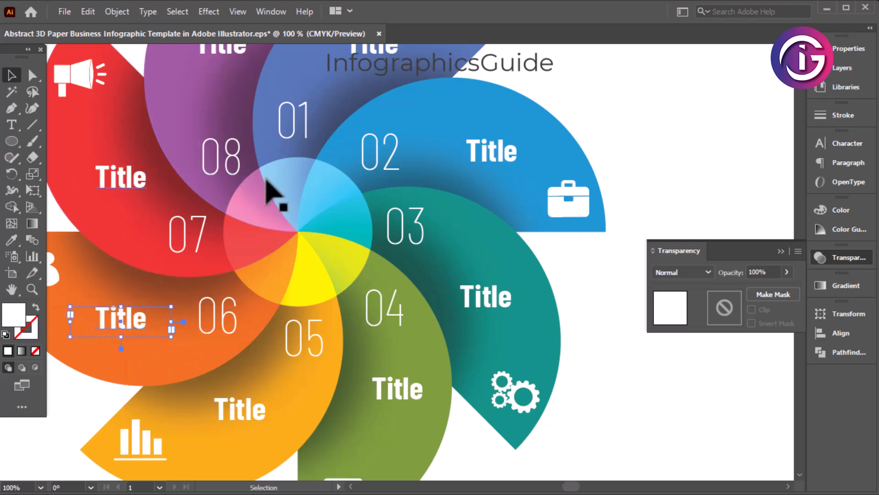
{"action": "left_click_drag", "start_coordinate": [294, 133], "coordinate": [320, 198]}
{"action": "left_click", "coordinate": [585, 147], "text": "ctrl+alt"}
{"action": "left_click", "coordinate": [585, 147], "text": "ctrl+alt"}
{"action": "left_click_drag", "start_coordinate": [585, 147], "coordinate": [527, 152]}
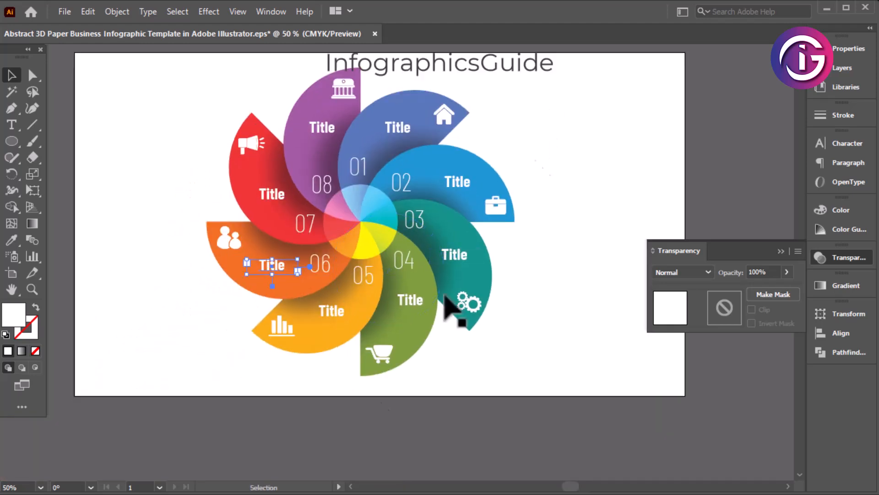
{"action": "scroll", "coordinate": [361, 229], "scroll_direction": "right", "scroll_amount": 2}
{"action": "left_click", "coordinate": [595, 146]}
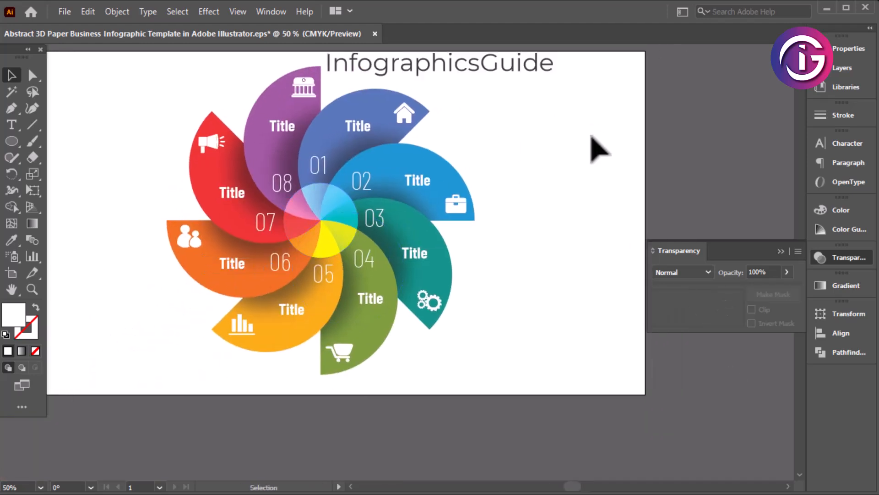
Bring the lorem ipsum paragraph from outside the artboard to its upper edge, above the house icon's half-circle.
{"action": "left_click", "coordinate": [413, 179], "text": "ctrl+alt"}
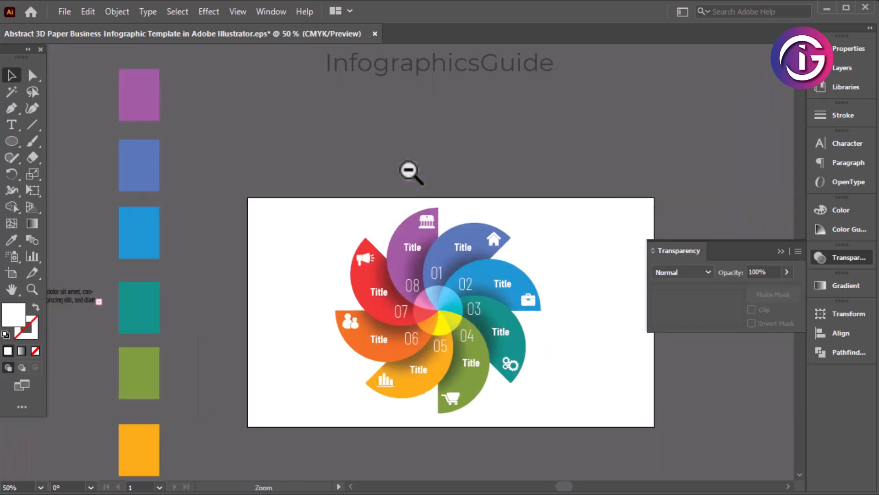
{"action": "left_click", "coordinate": [410, 173], "text": "ctrl+alt"}
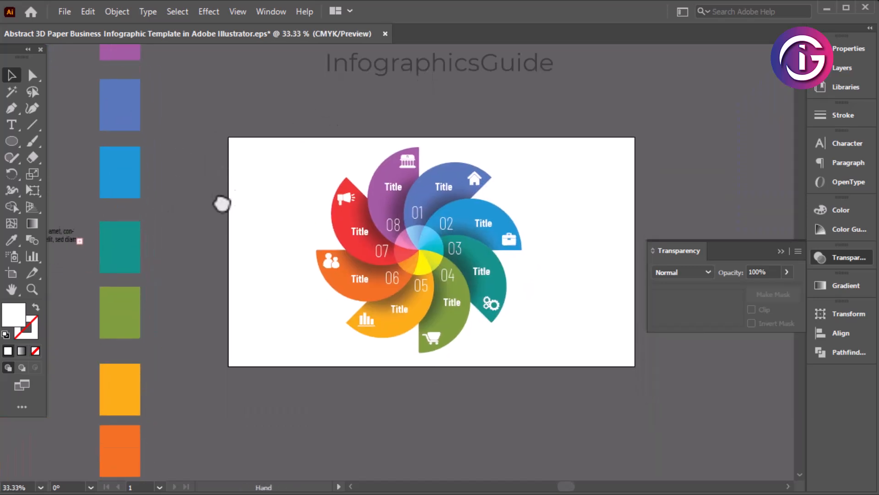
{"action": "left_click_drag", "start_coordinate": [89, 220], "coordinate": [566, 142]}
{"action": "left_click_drag", "start_coordinate": [608, 183], "coordinate": [394, 147]}
{"action": "left_click", "coordinate": [363, 119], "text": "ctrl"}
{"action": "left_click", "coordinate": [352, 286], "text": "ctrl"}
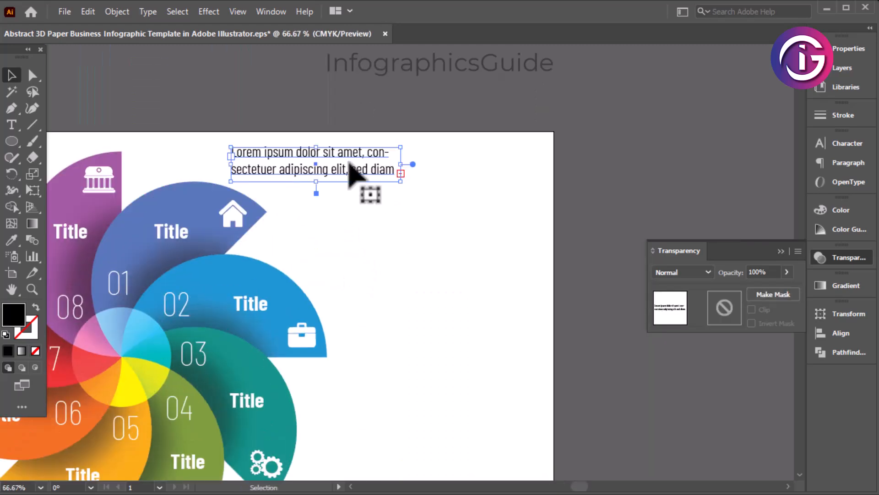
Copy the paragraph beside the 01 and 02 half-circles and resize the copies' text boxes to three lines each.
{"action": "left_click_drag", "start_coordinate": [364, 185], "coordinate": [402, 253]}
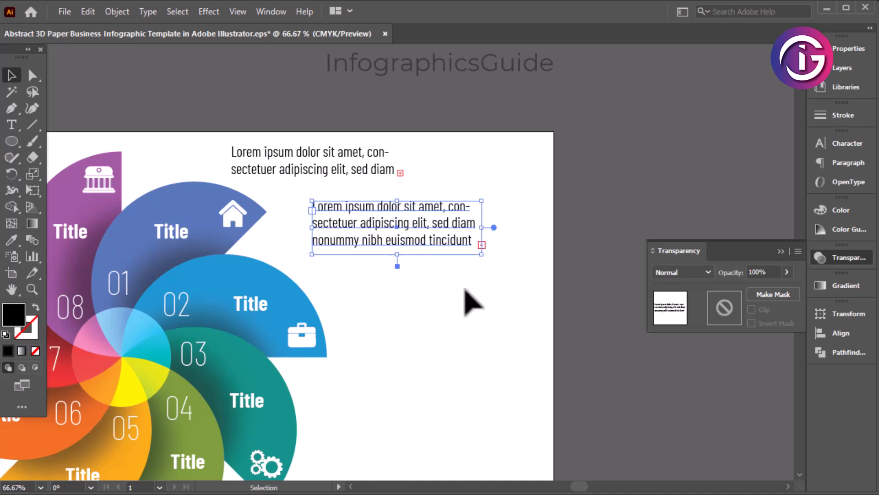
{"action": "left_click", "coordinate": [471, 294]}
{"action": "scroll", "coordinate": [466, 246], "scroll_direction": "down", "scroll_amount": 2}
{"action": "left_click_drag", "start_coordinate": [433, 156], "coordinate": [504, 249]}
{"action": "left_click", "coordinate": [469, 149]}
{"action": "left_click_drag", "start_coordinate": [313, 155], "coordinate": [328, 156]}
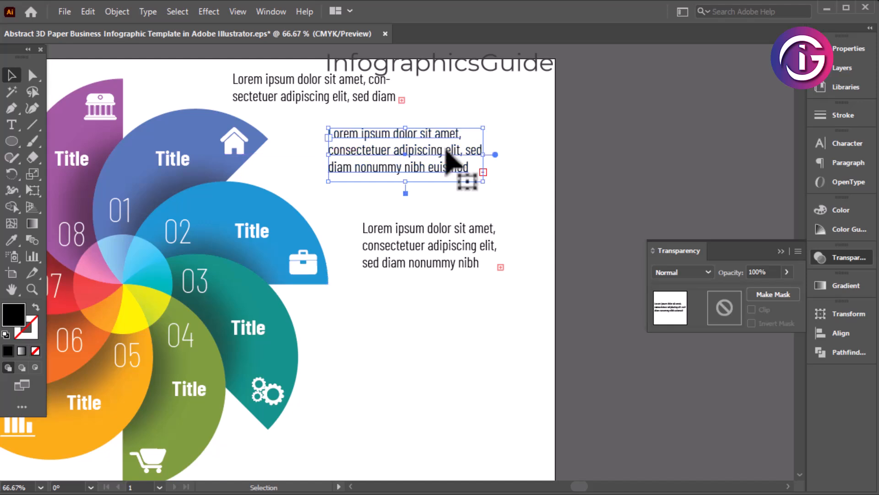
Copy a three-line paragraph beside the teal half-circle and a wider two-line one beside the green half-circle's cart icon.
{"action": "left_click_drag", "start_coordinate": [403, 324], "coordinate": [404, 361]}
{"action": "left_click", "coordinate": [545, 288]}
{"action": "left_click_drag", "start_coordinate": [545, 288], "coordinate": [575, 190]}
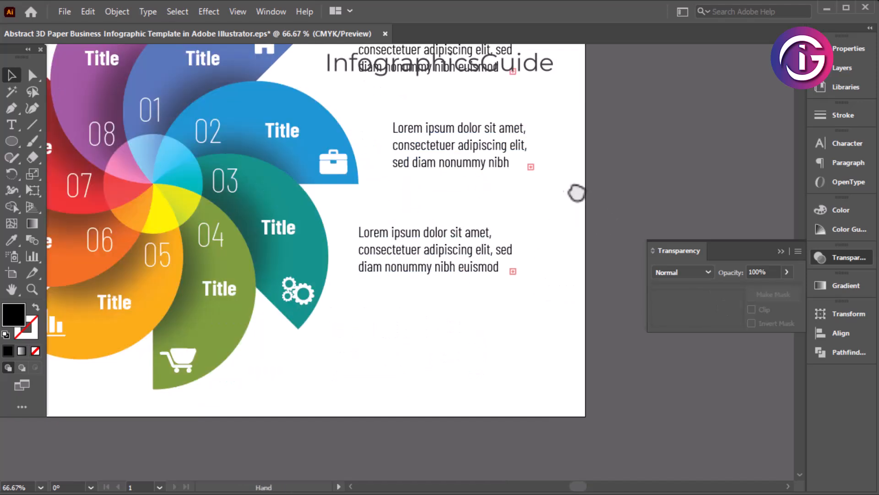
{"action": "scroll", "coordinate": [488, 202], "scroll_direction": "up", "scroll_amount": 2}
{"action": "left_click_drag", "start_coordinate": [419, 55], "coordinate": [513, 411]}
Widen the text box of the paragraph at the artboard's upper edge so its two lines hold more text.
{"action": "left_click", "coordinate": [583, 158], "text": "ctrl+alt"}
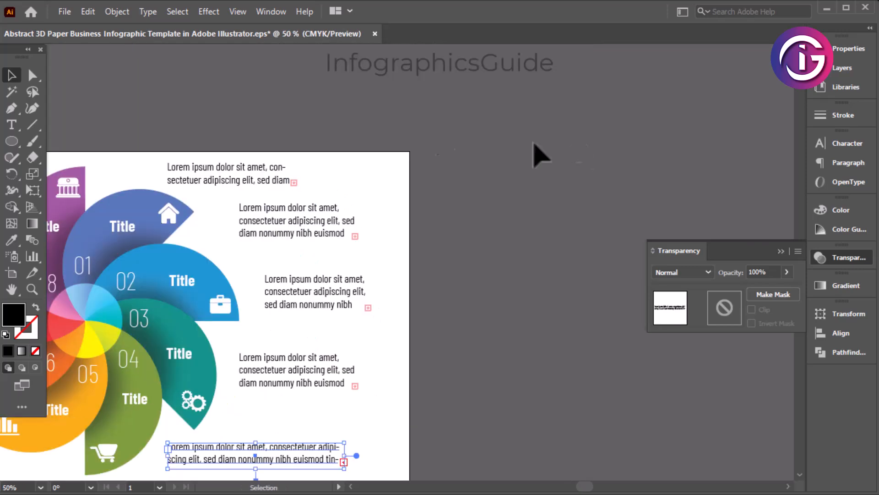
{"action": "left_click", "coordinate": [278, 188]}
{"action": "left_click_drag", "start_coordinate": [316, 181], "coordinate": [386, 186]}
{"action": "left_click", "coordinate": [408, 269]}
{"action": "left_click_drag", "start_coordinate": [253, 241], "coordinate": [216, 135]}
{"action": "key", "text": "ctrl+z"}
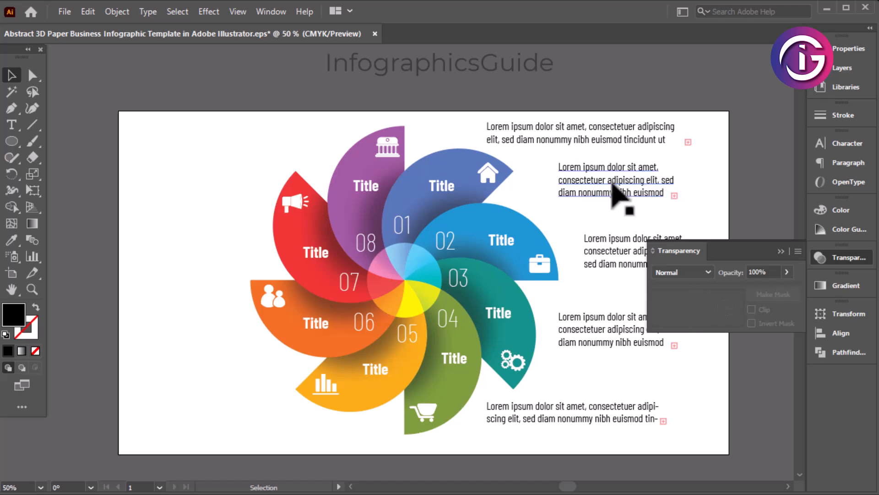
Copy the three paragraphs beside the 01, 02 and 03 half-circles horizontally to the opposite side of the pinwheel.
{"action": "left_click", "coordinate": [614, 261], "text": "shift"}
{"action": "left_click", "coordinate": [618, 343], "text": "shift"}
{"action": "left_click_drag", "start_coordinate": [638, 337], "coordinate": [207, 299]}
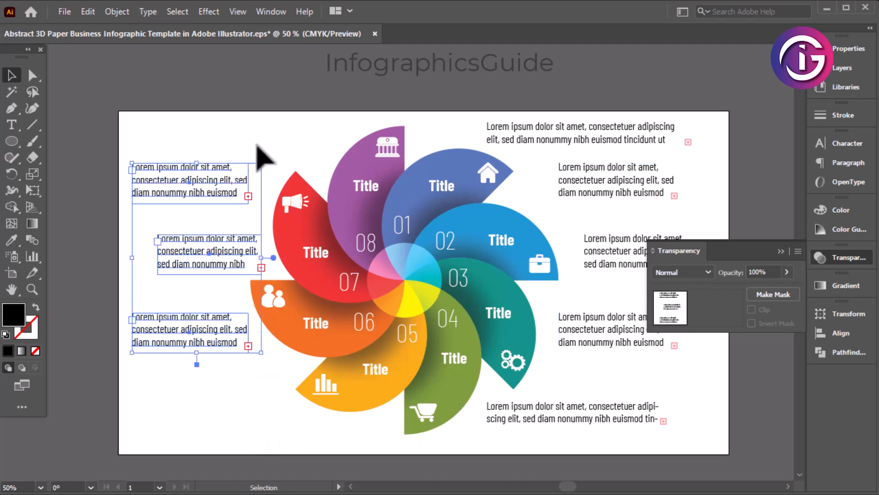
{"action": "left_click", "coordinate": [254, 224]}
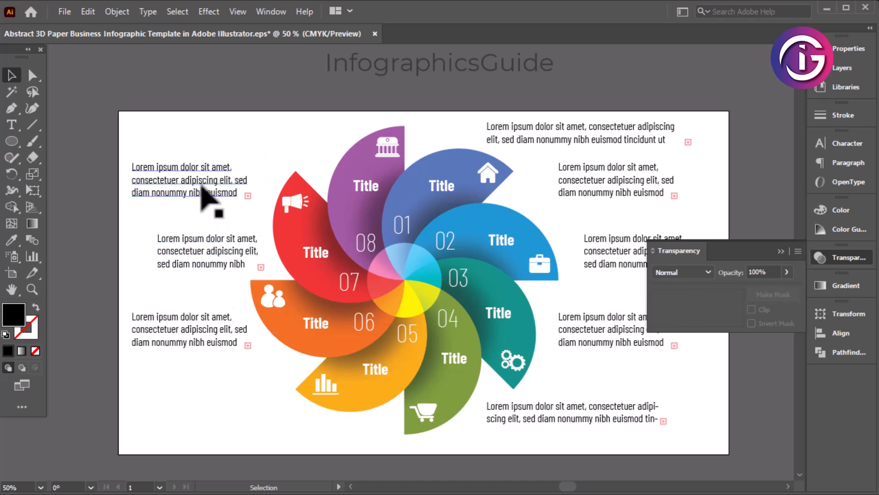
Move the lowest copied paragraph down beside the yellow half-circle and the middle one beside the orange half-circle, left-aligned with the others.
{"action": "left_click_drag", "start_coordinate": [207, 343], "coordinate": [207, 393]}
{"action": "left_click_drag", "start_coordinate": [190, 258], "coordinate": [165, 302]}
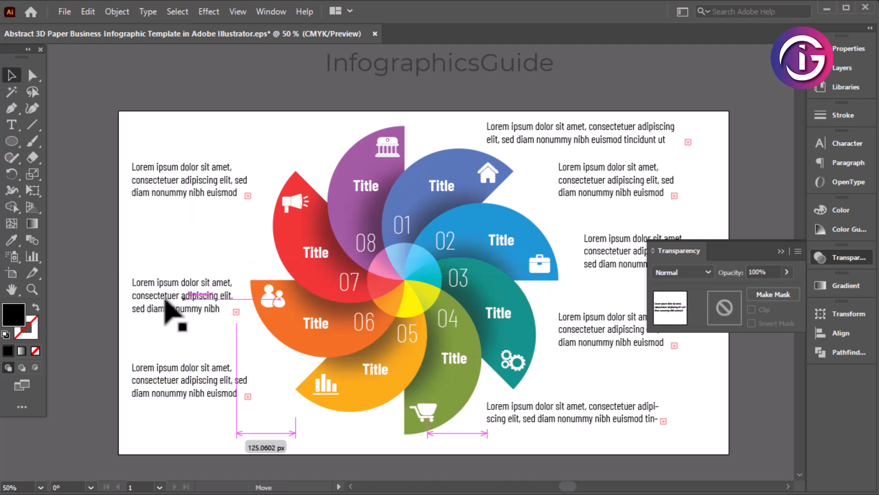